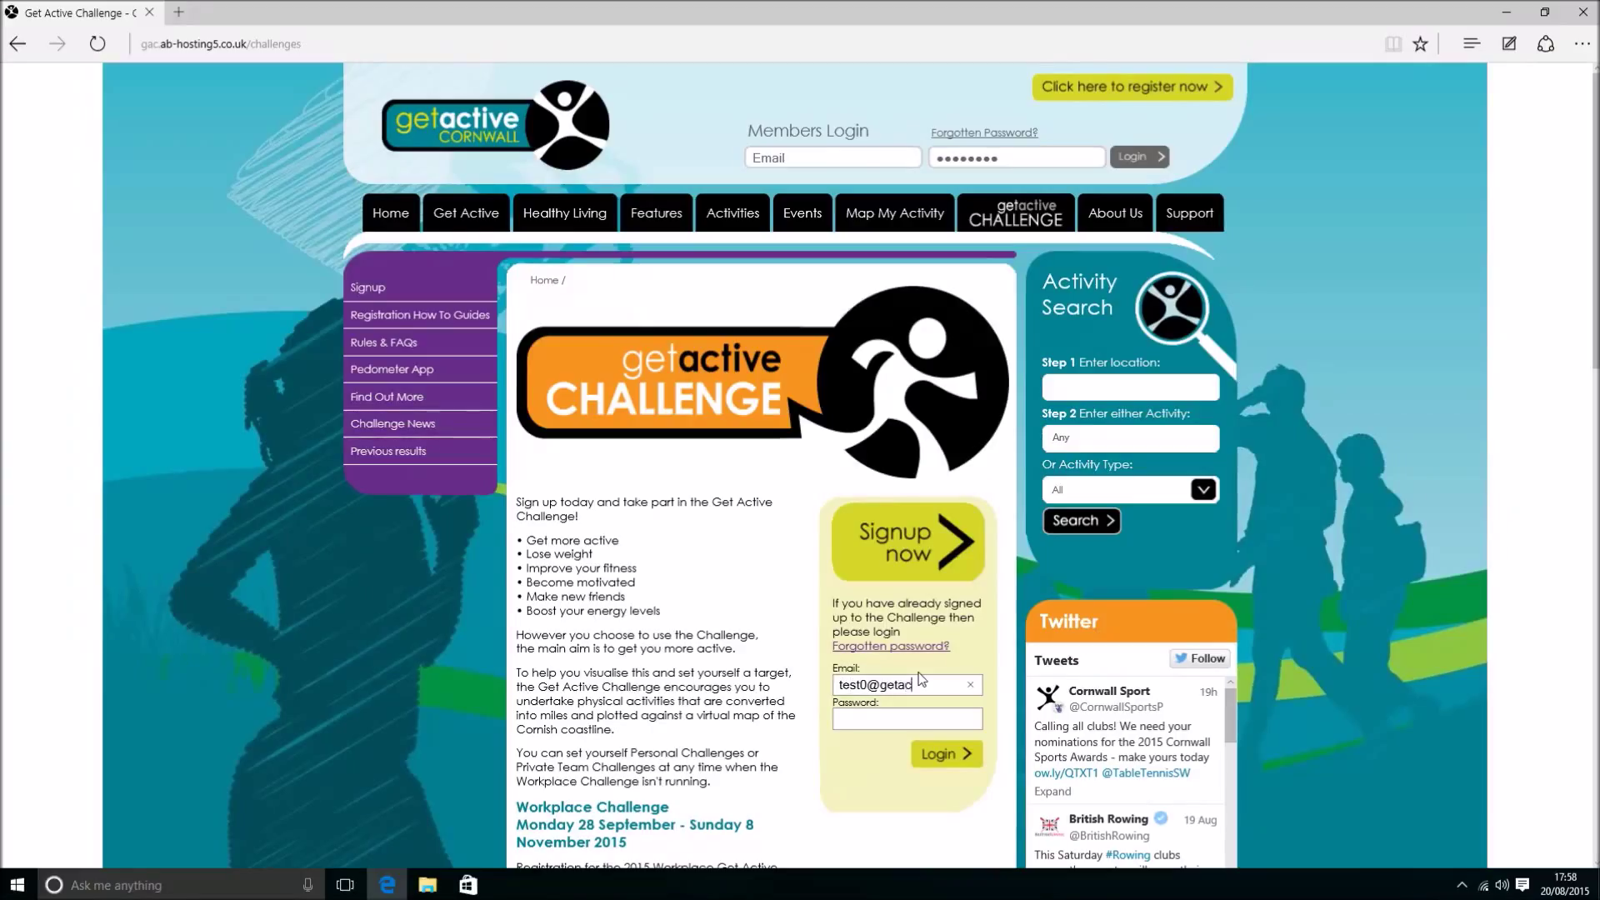
Step: Log in to the Get Active Challenge with the account email and password, declining to save the password in the browser
type("wall.co.uk")
key("Tab")
key("Return")
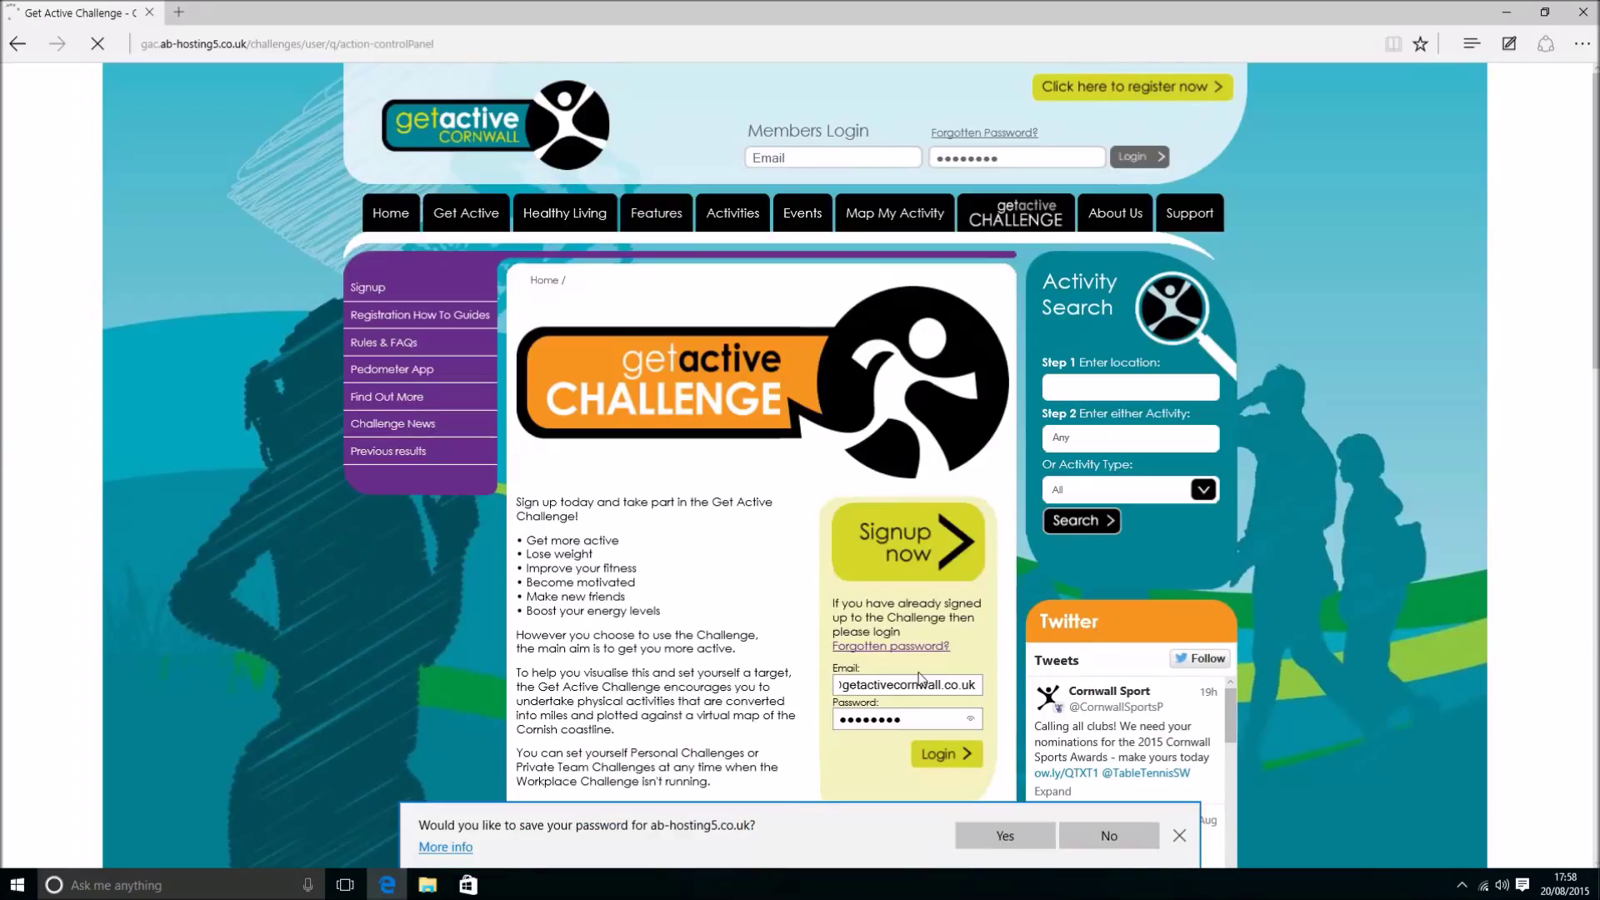
left_click(1109, 835)
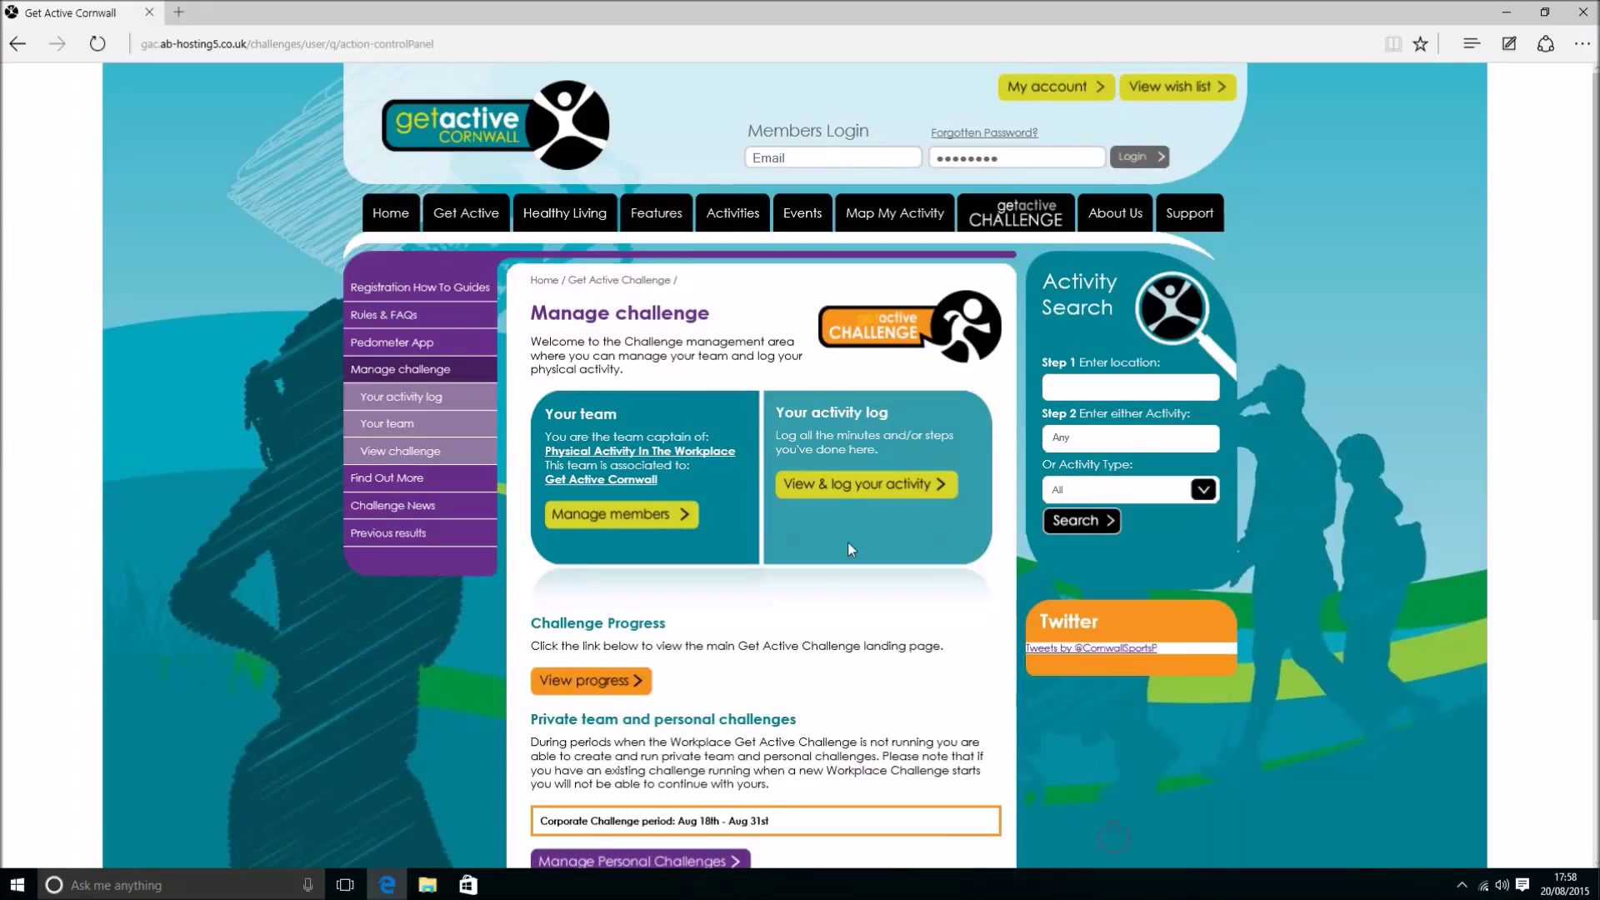
Step: Open your personal activity log and set the new entry's date to 20/08/2015
left_click(838, 491)
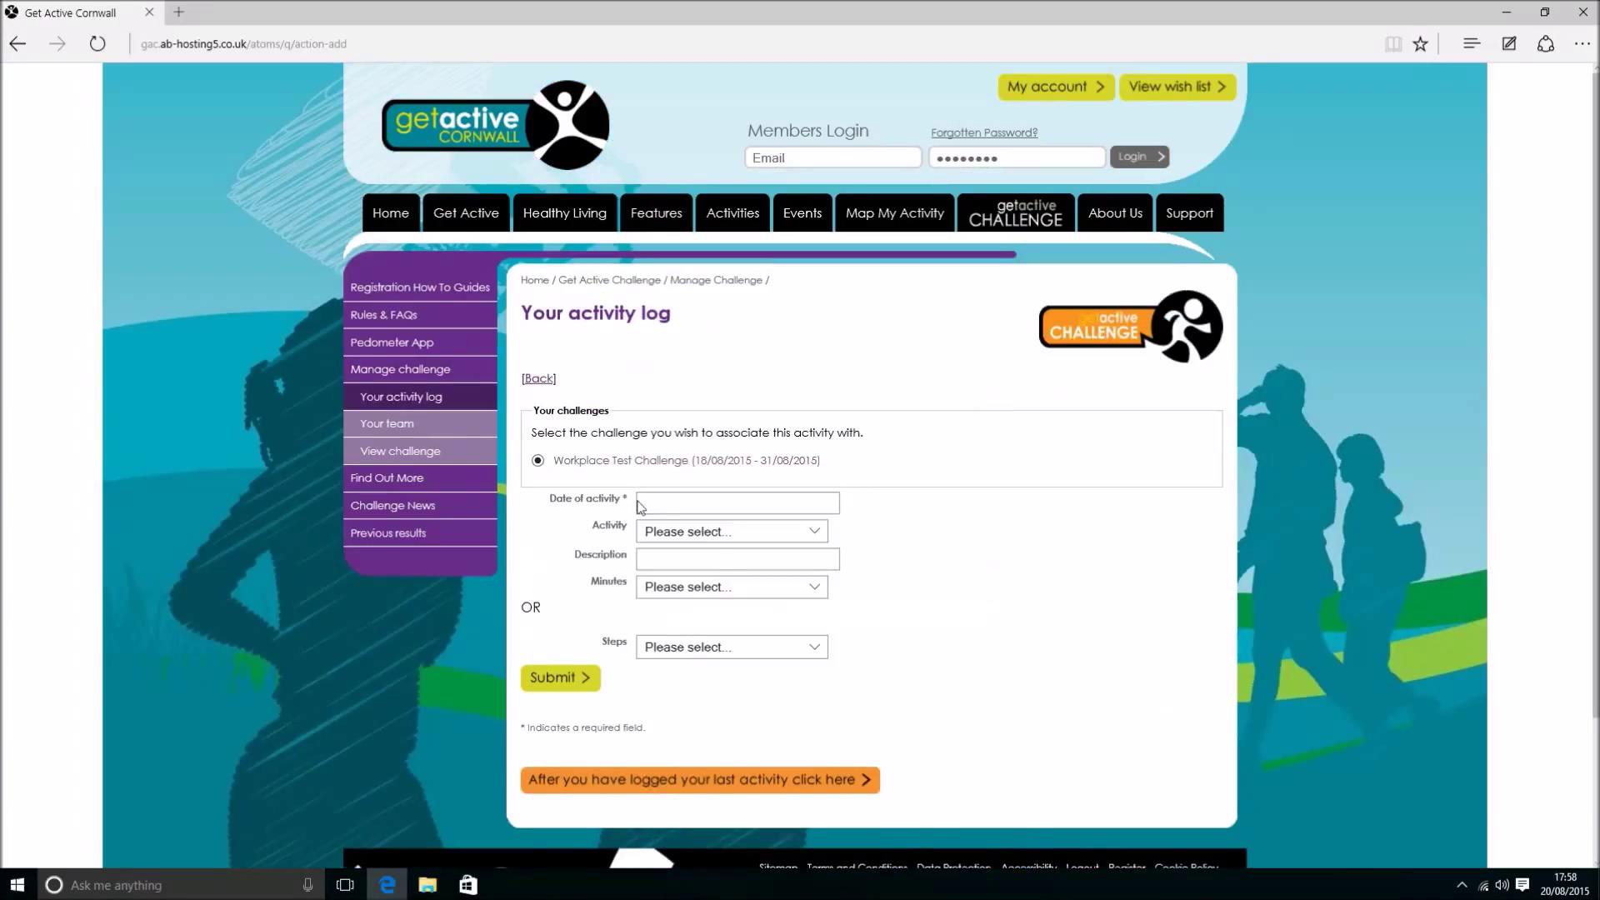
left_click(849, 501)
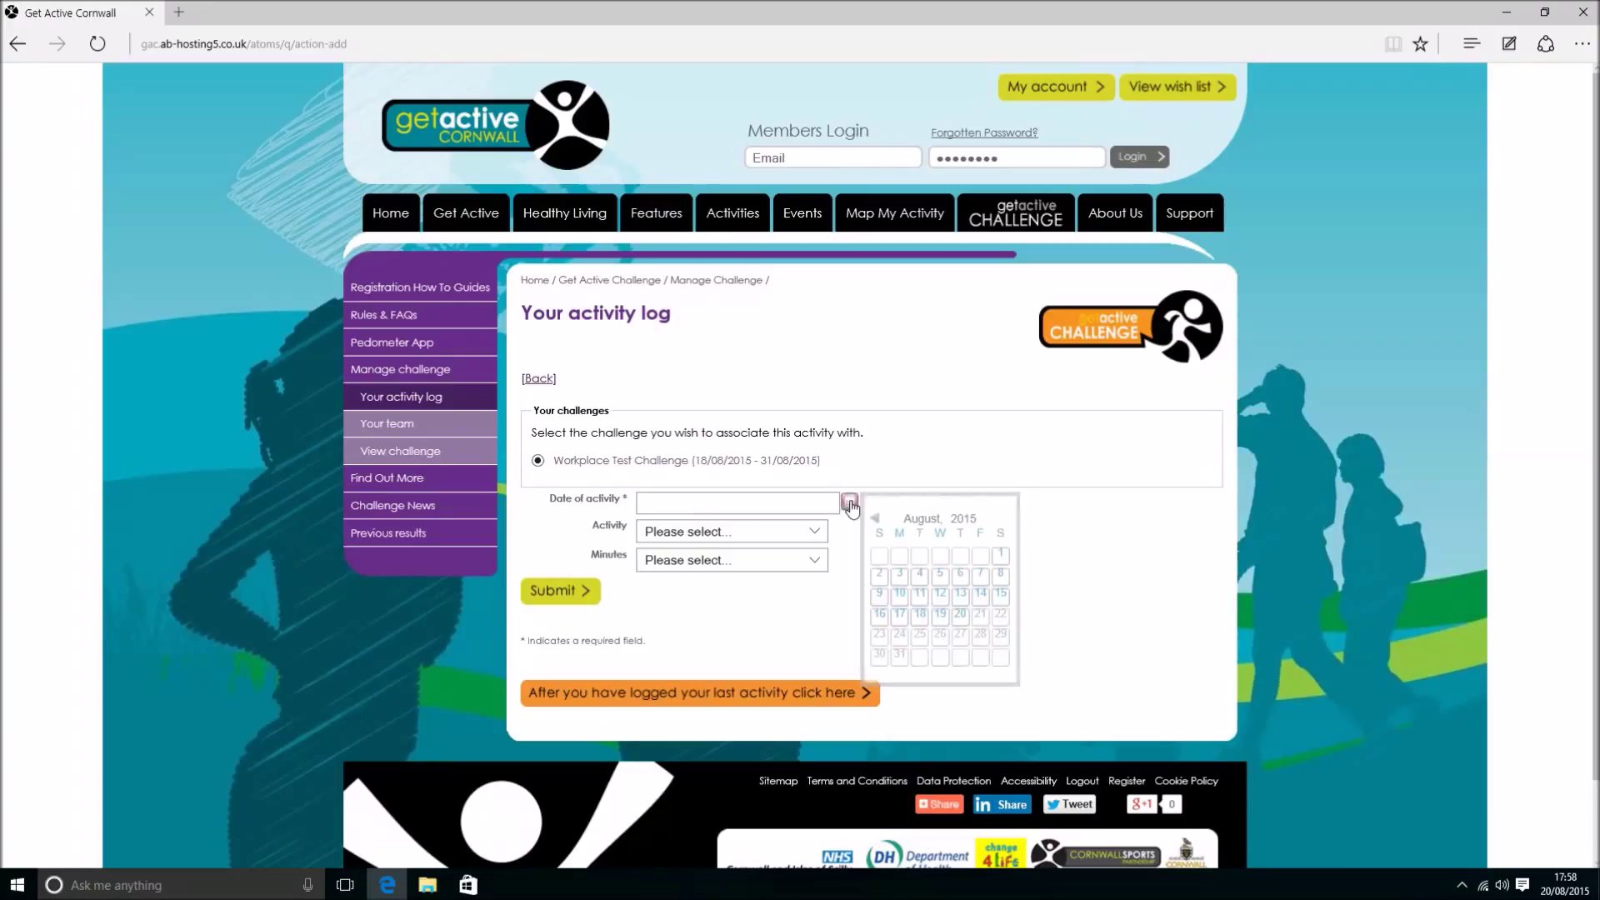
left_click(960, 614)
Step: Choose Gardening / Housework as the activity with a duration of 1 hour, and submit the entry
left_click(690, 537)
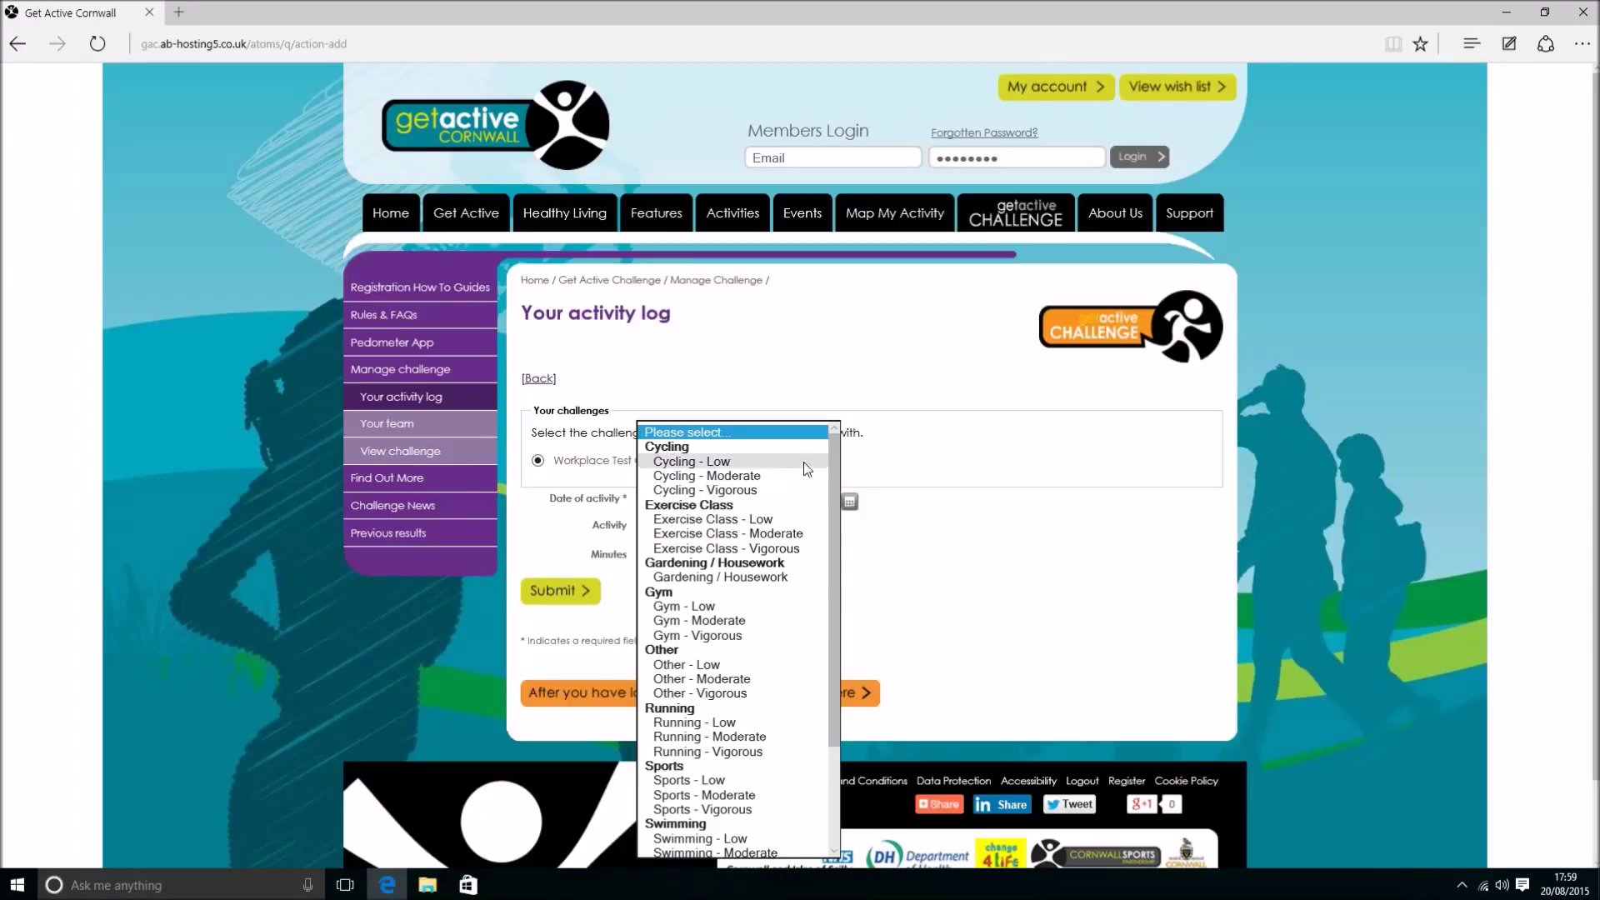
left_click_drag(842, 510, 839, 597)
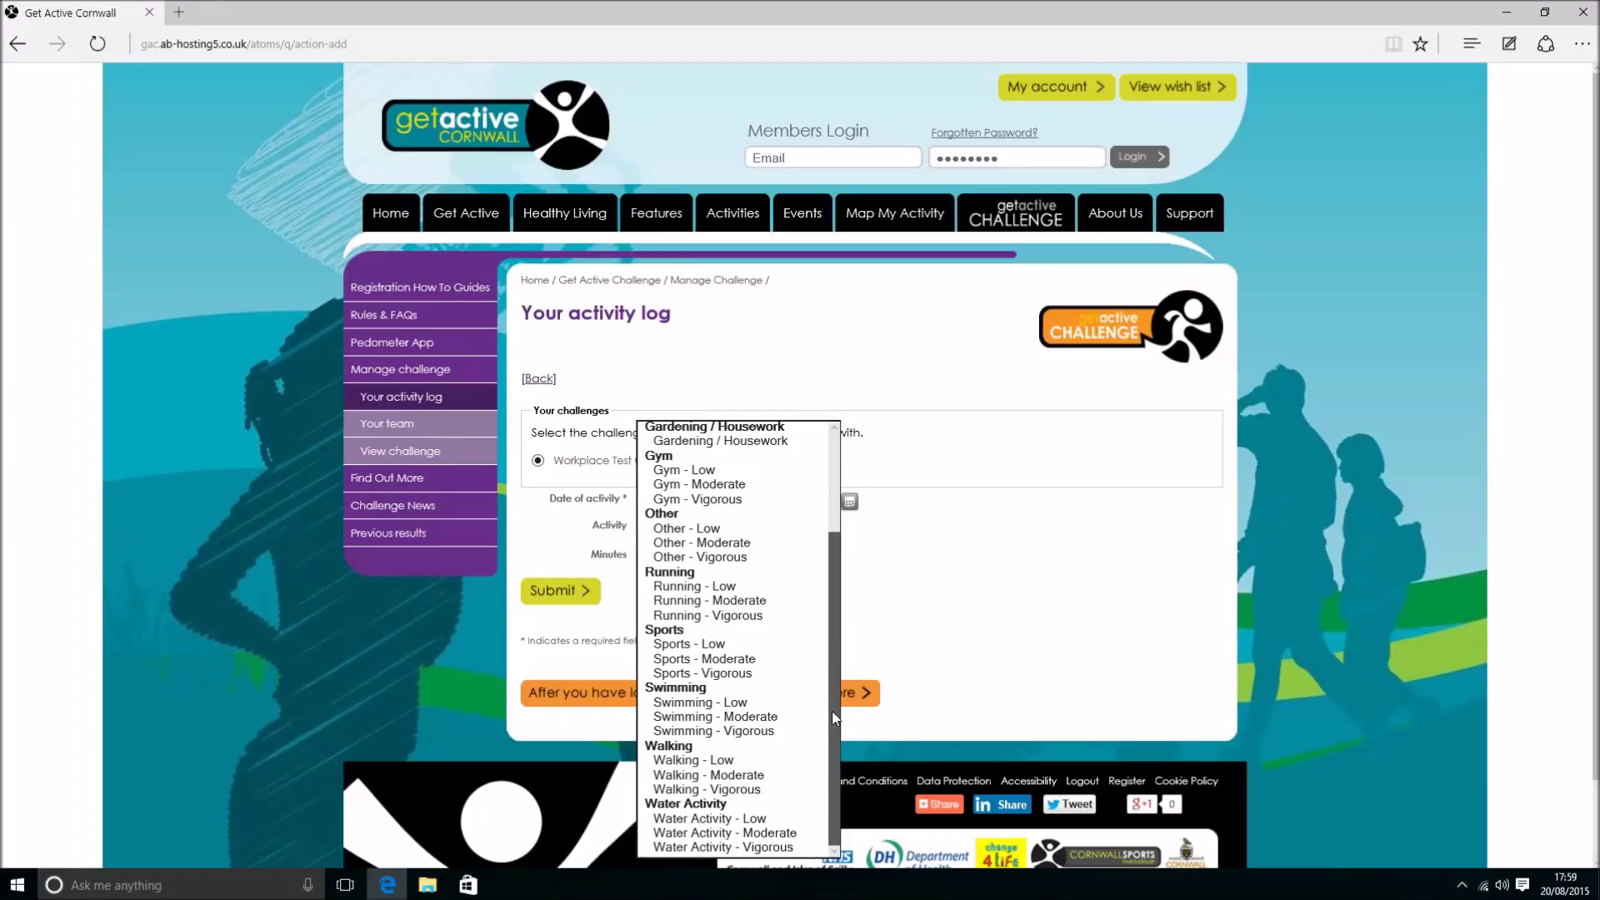
scroll(812, 530, "up", 2)
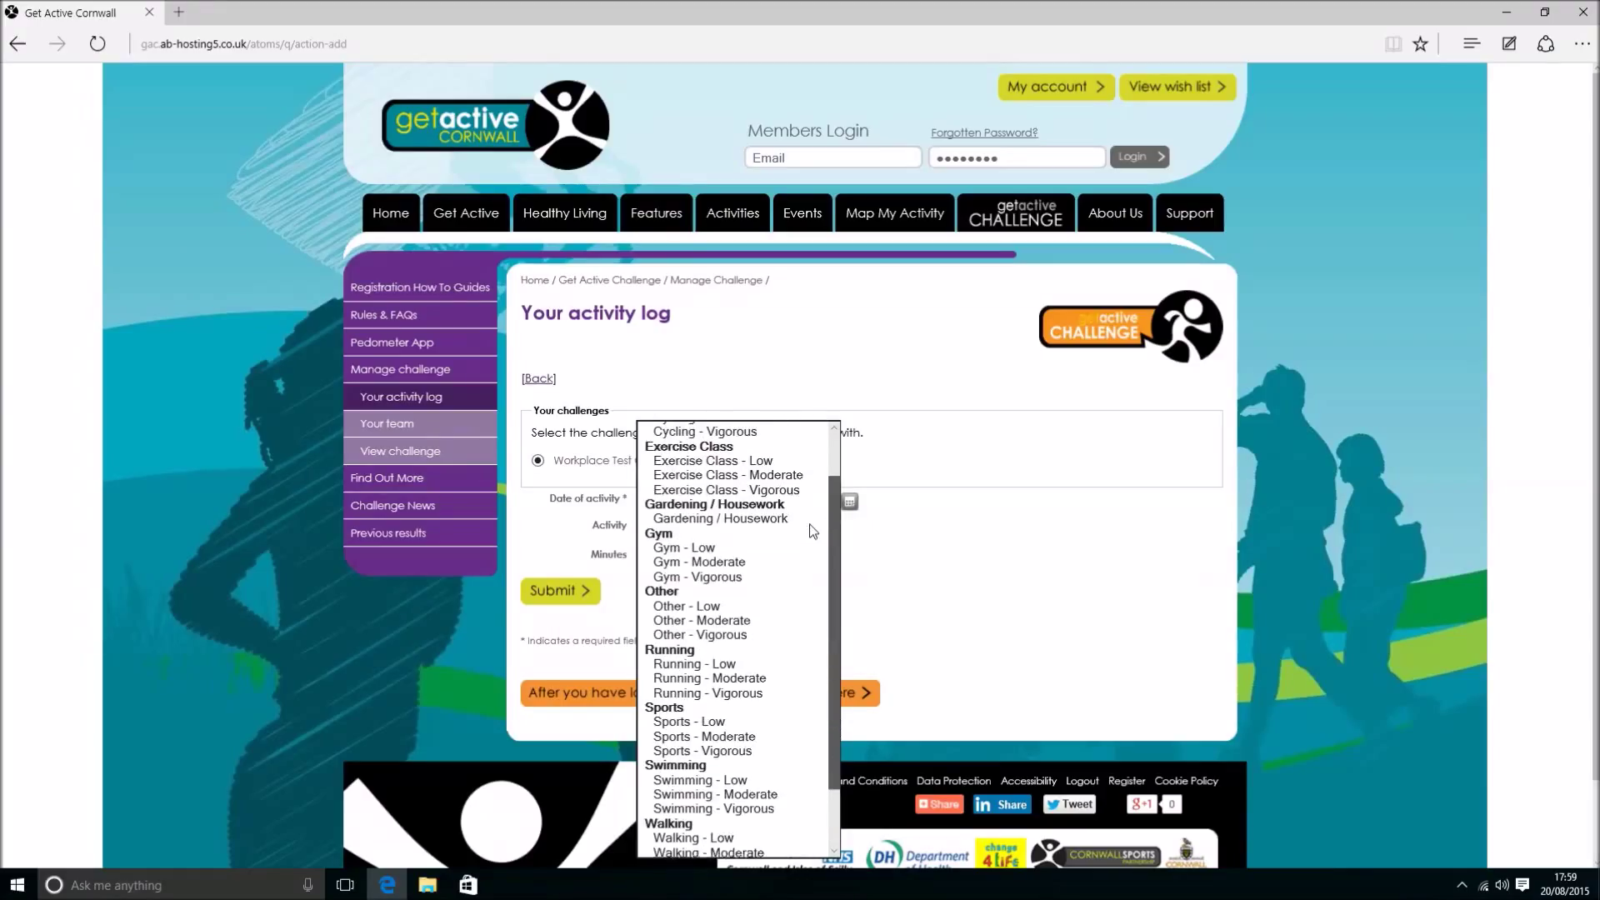
scroll(812, 530, "up", 1)
left_click(750, 542)
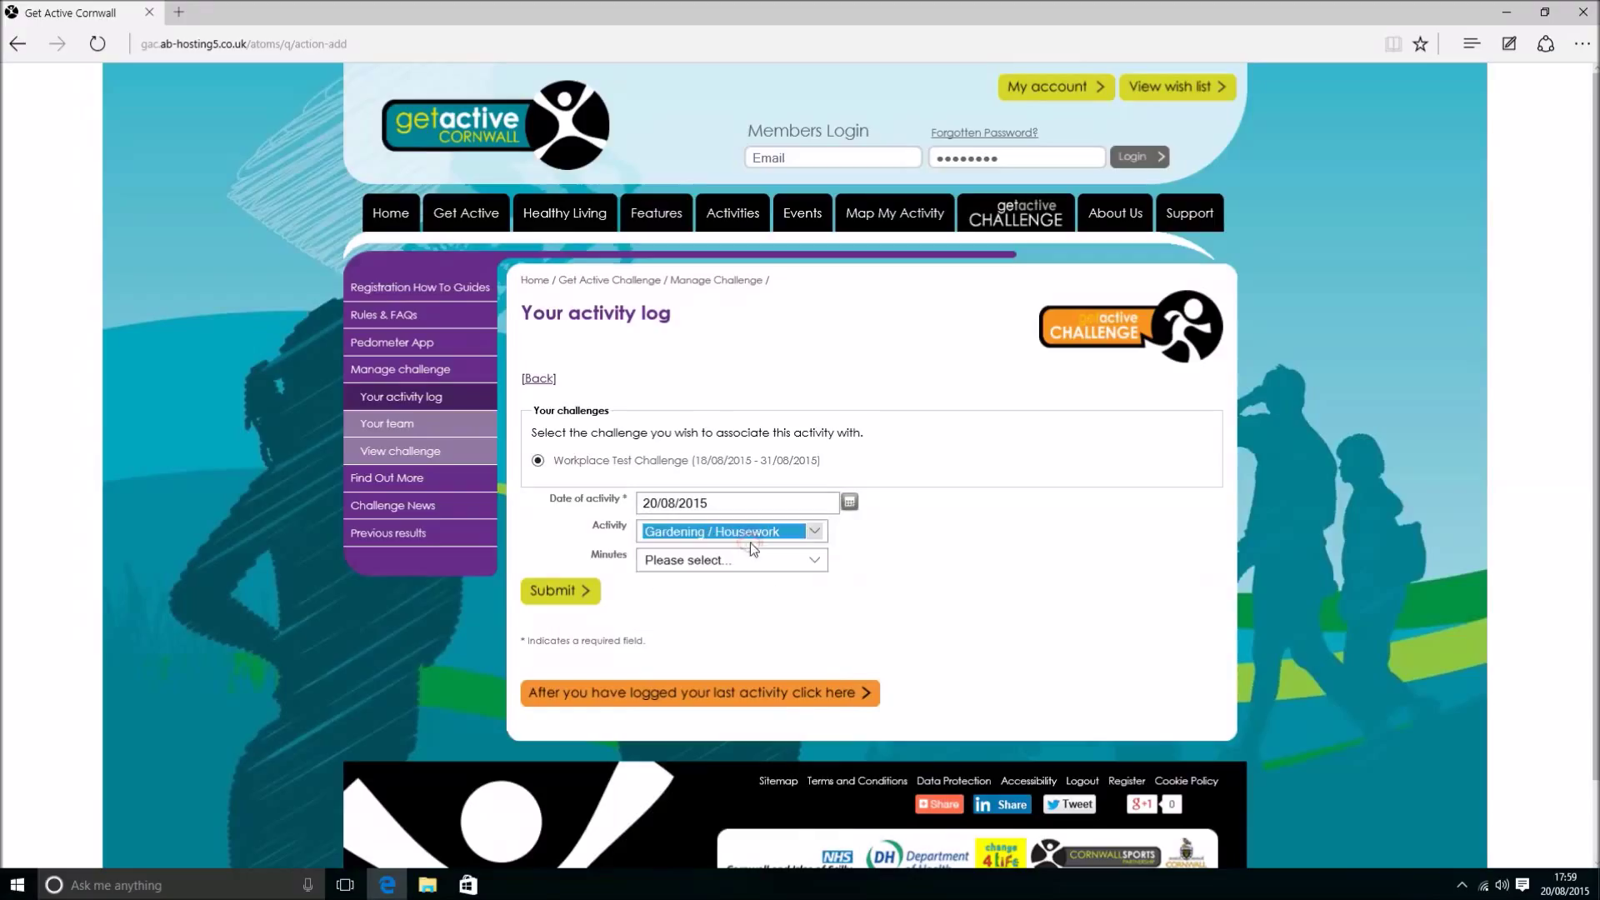
left_click(722, 560)
left_click(718, 617)
left_click(562, 600)
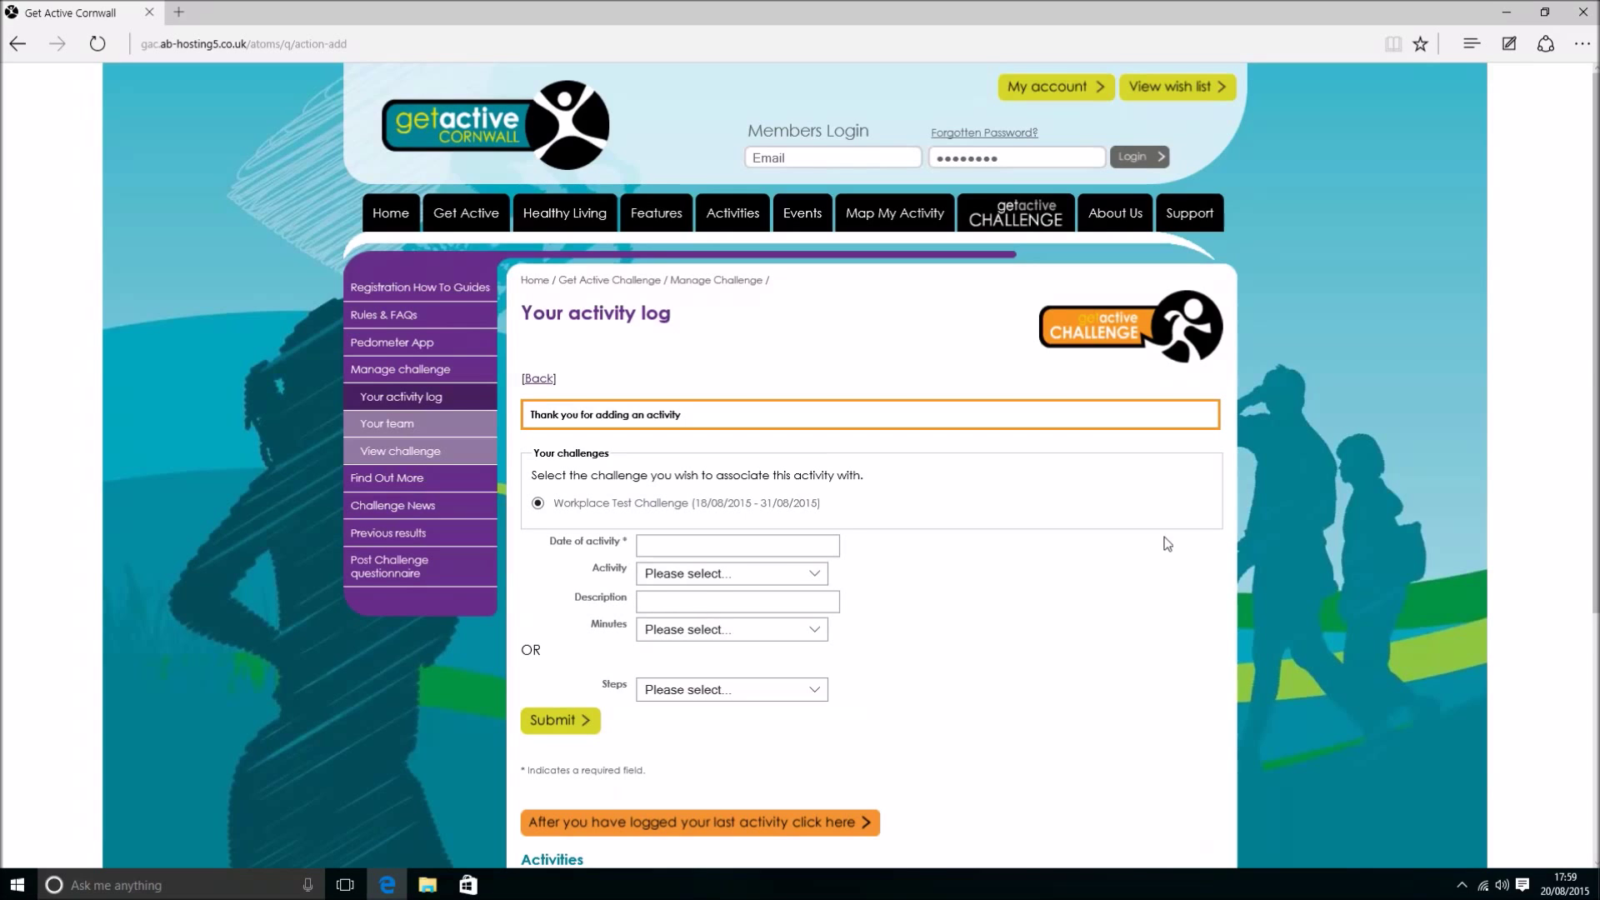
Step: Fill in a second activity entry dated 20/08/2015 with Walking - Low as the activity
left_click_drag(1593, 336, 1596, 365)
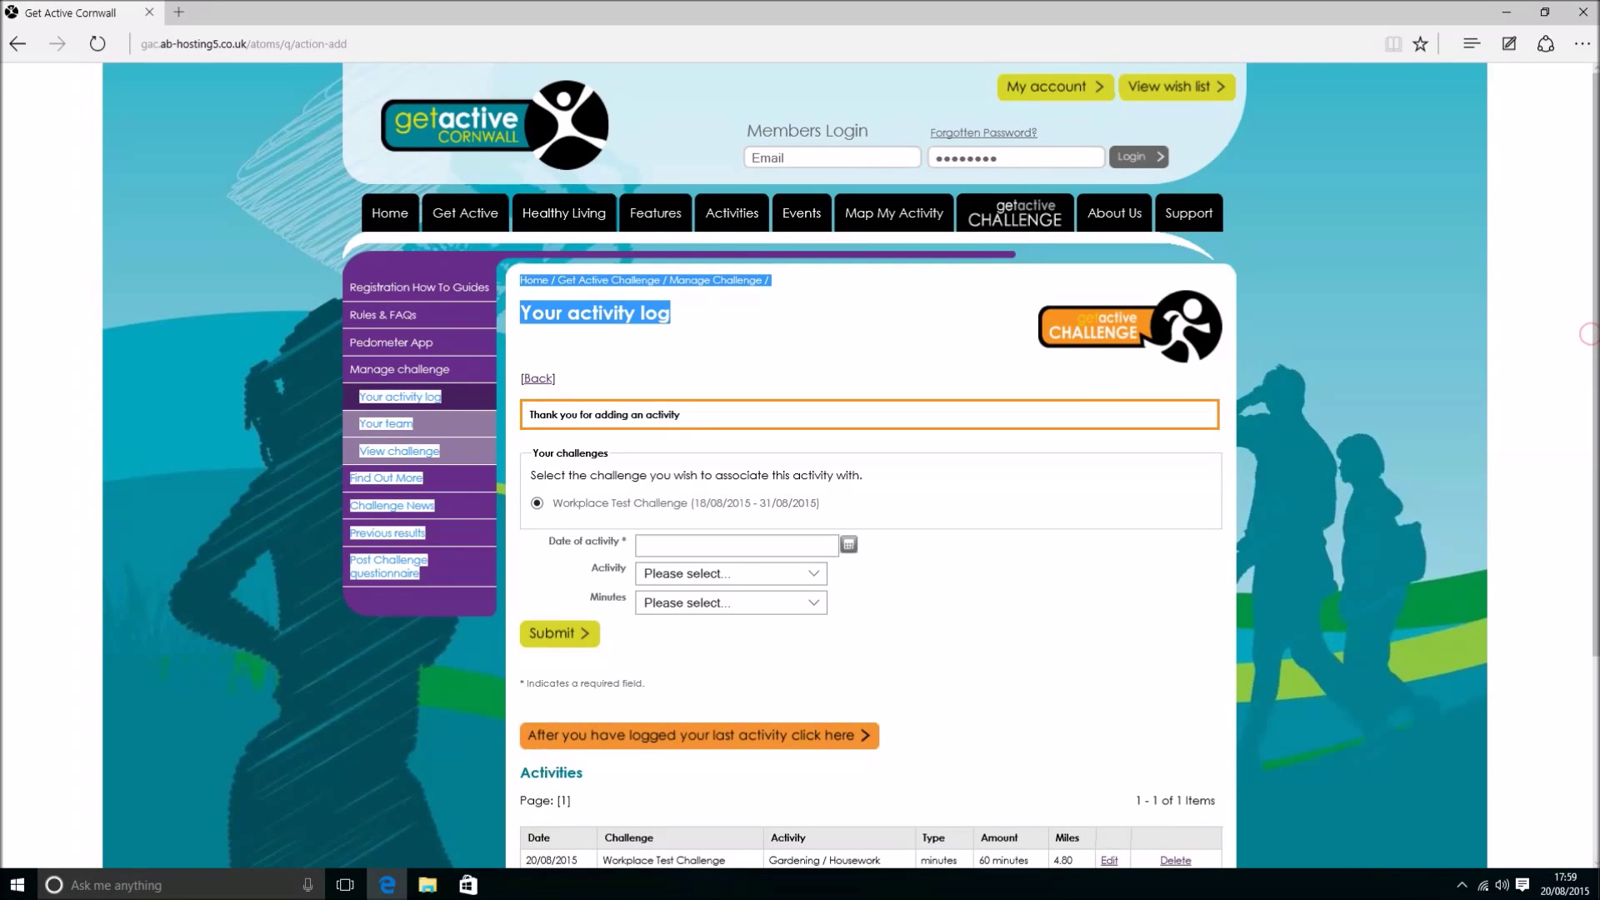
scroll(1595, 366, "down", 2)
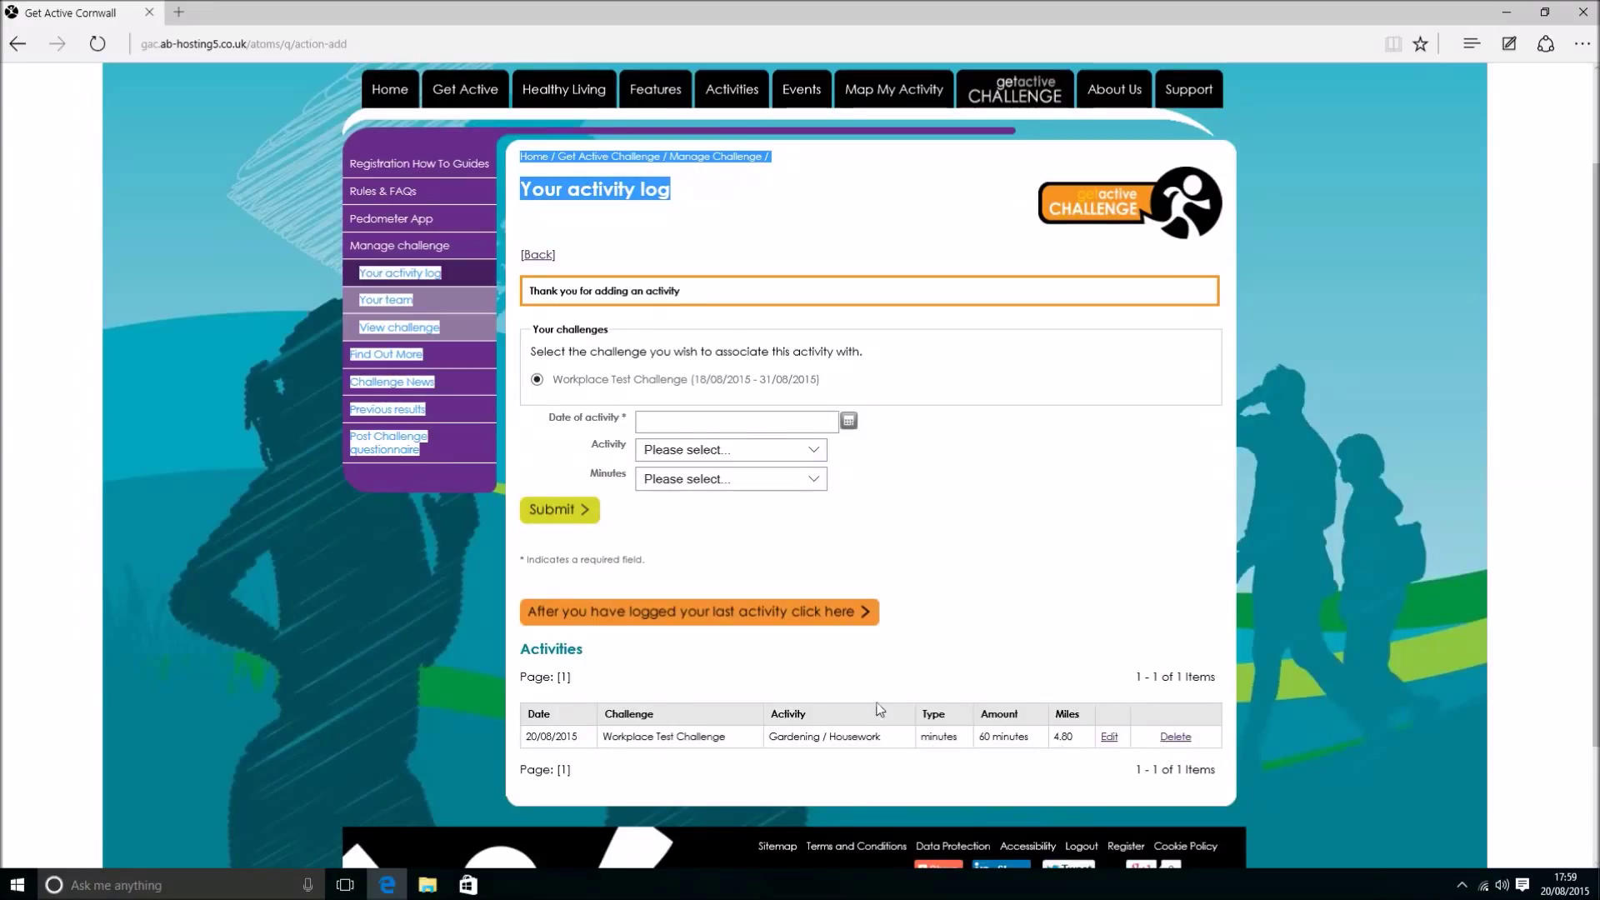
left_click(848, 422)
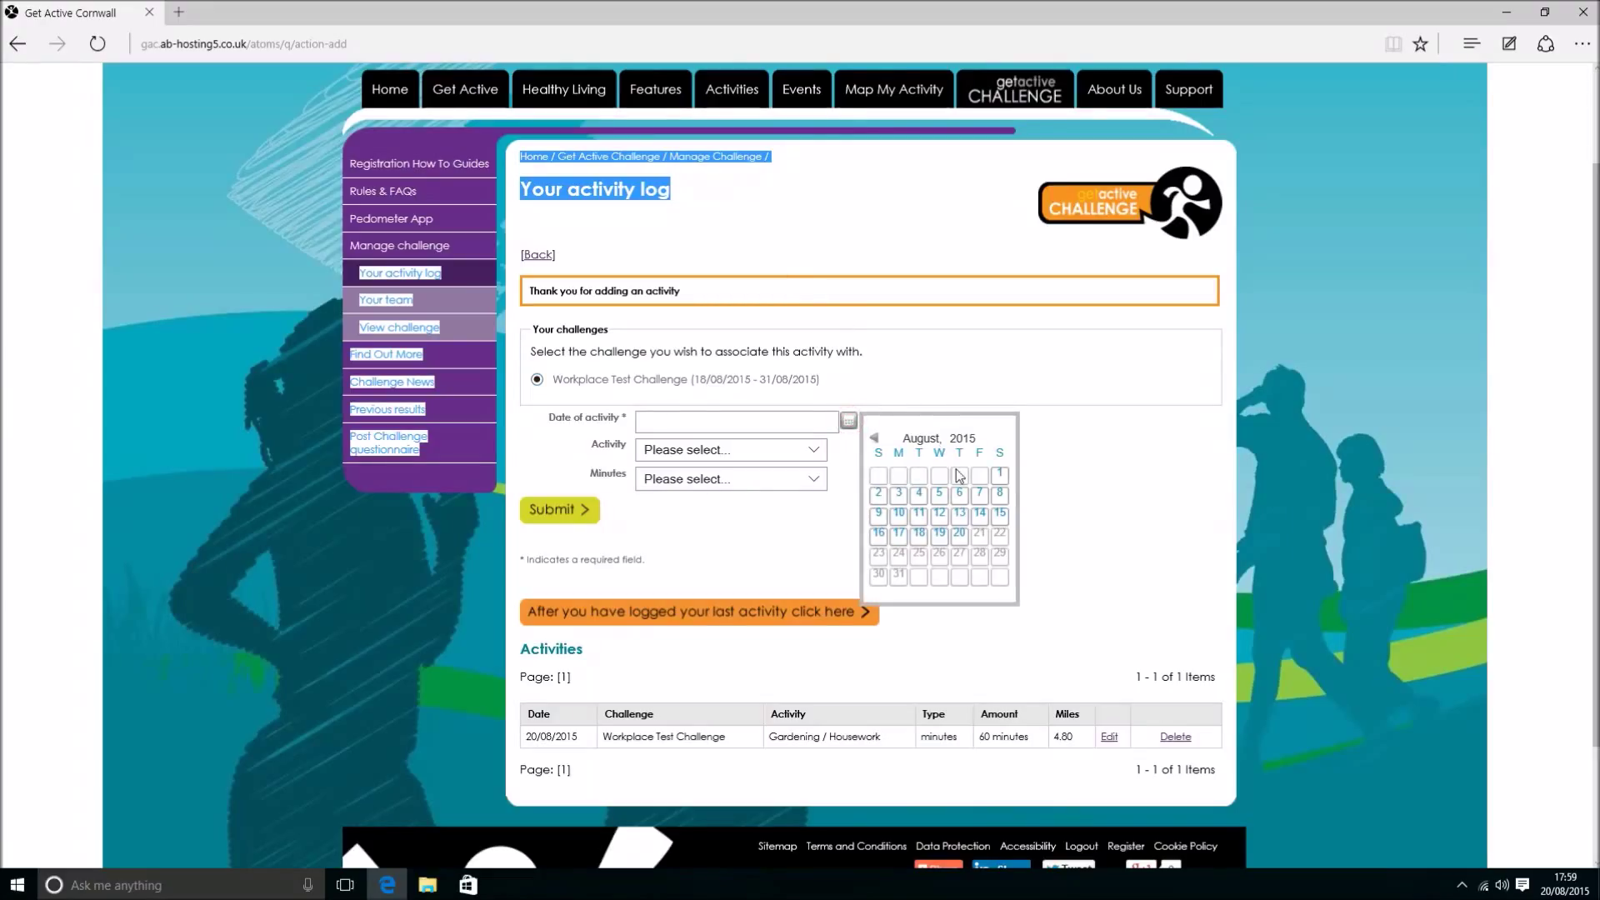
left_click(962, 537)
left_click(714, 236)
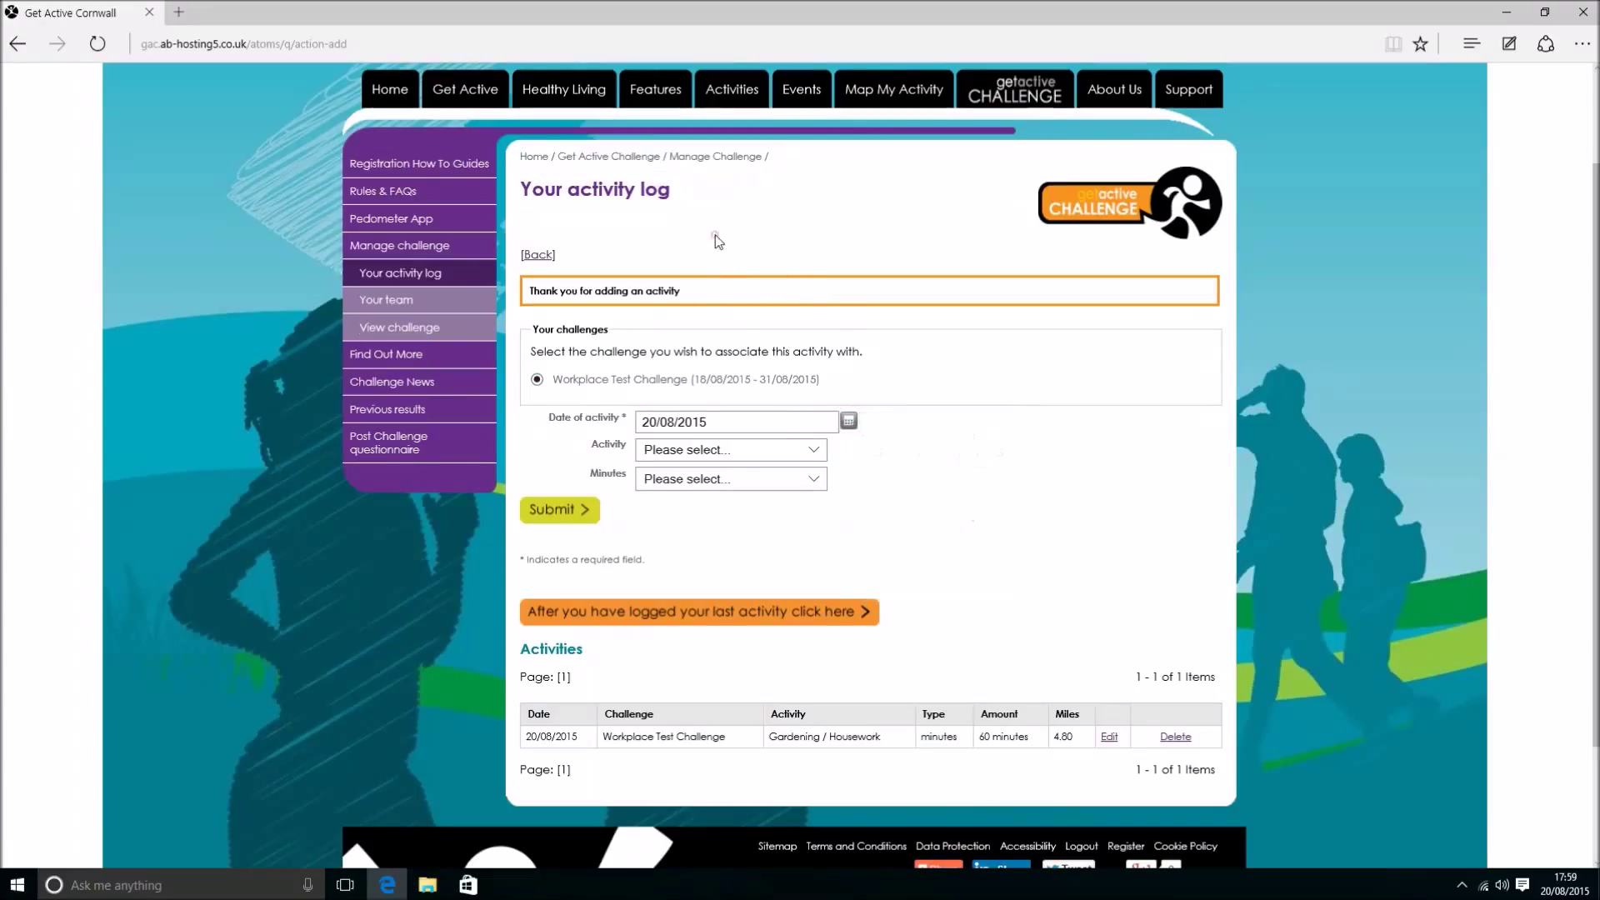
left_click(736, 454)
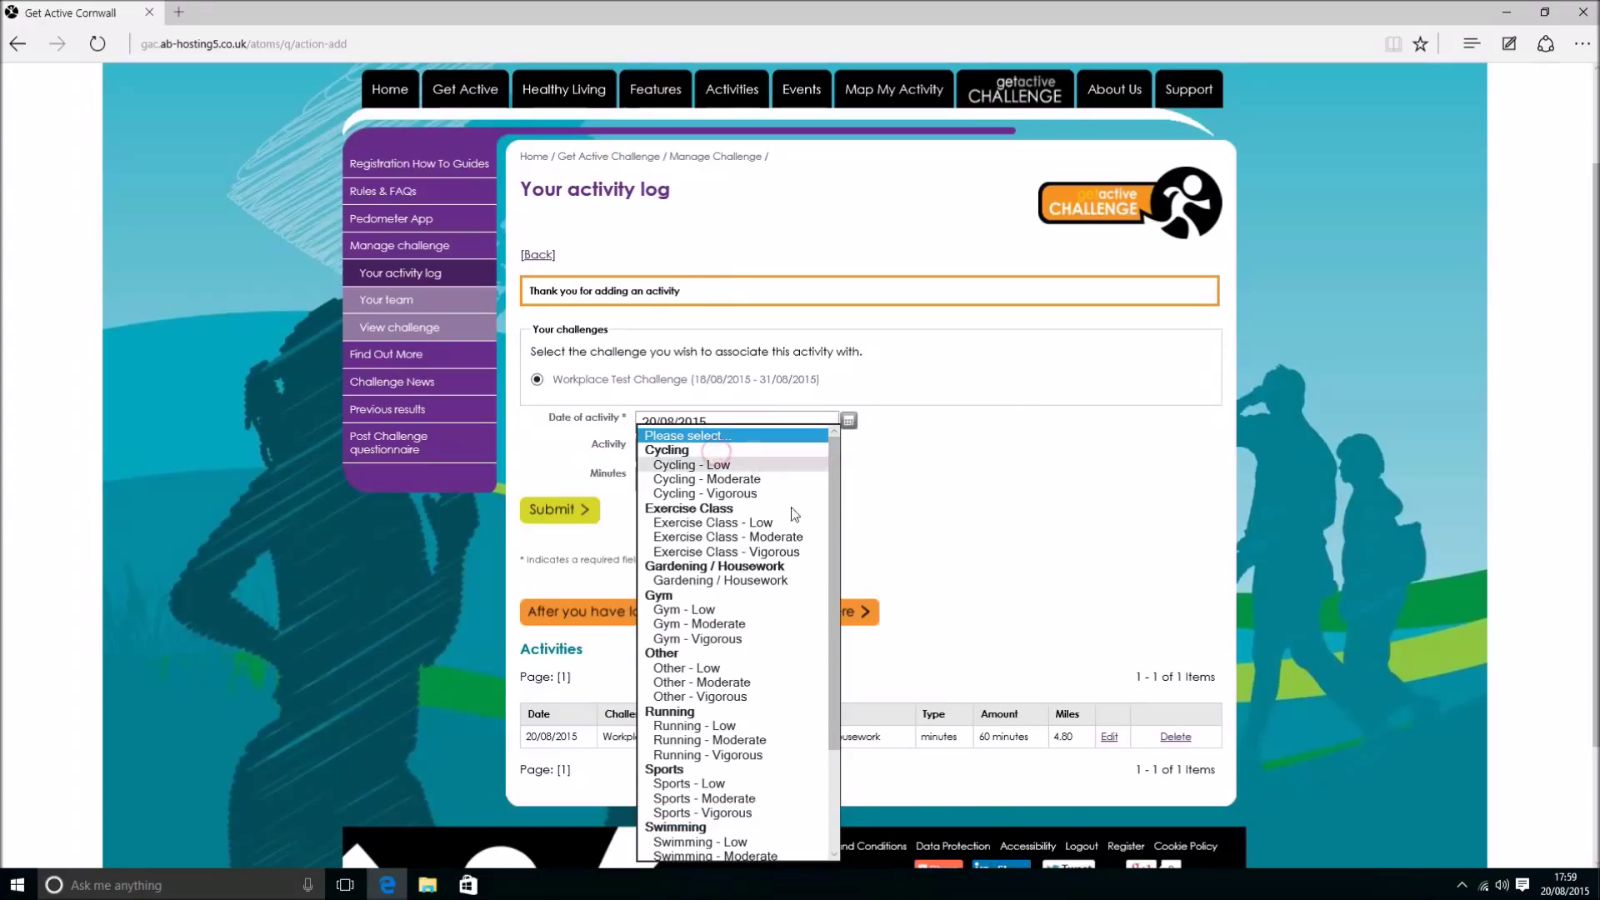
left_click_drag(831, 647, 834, 766)
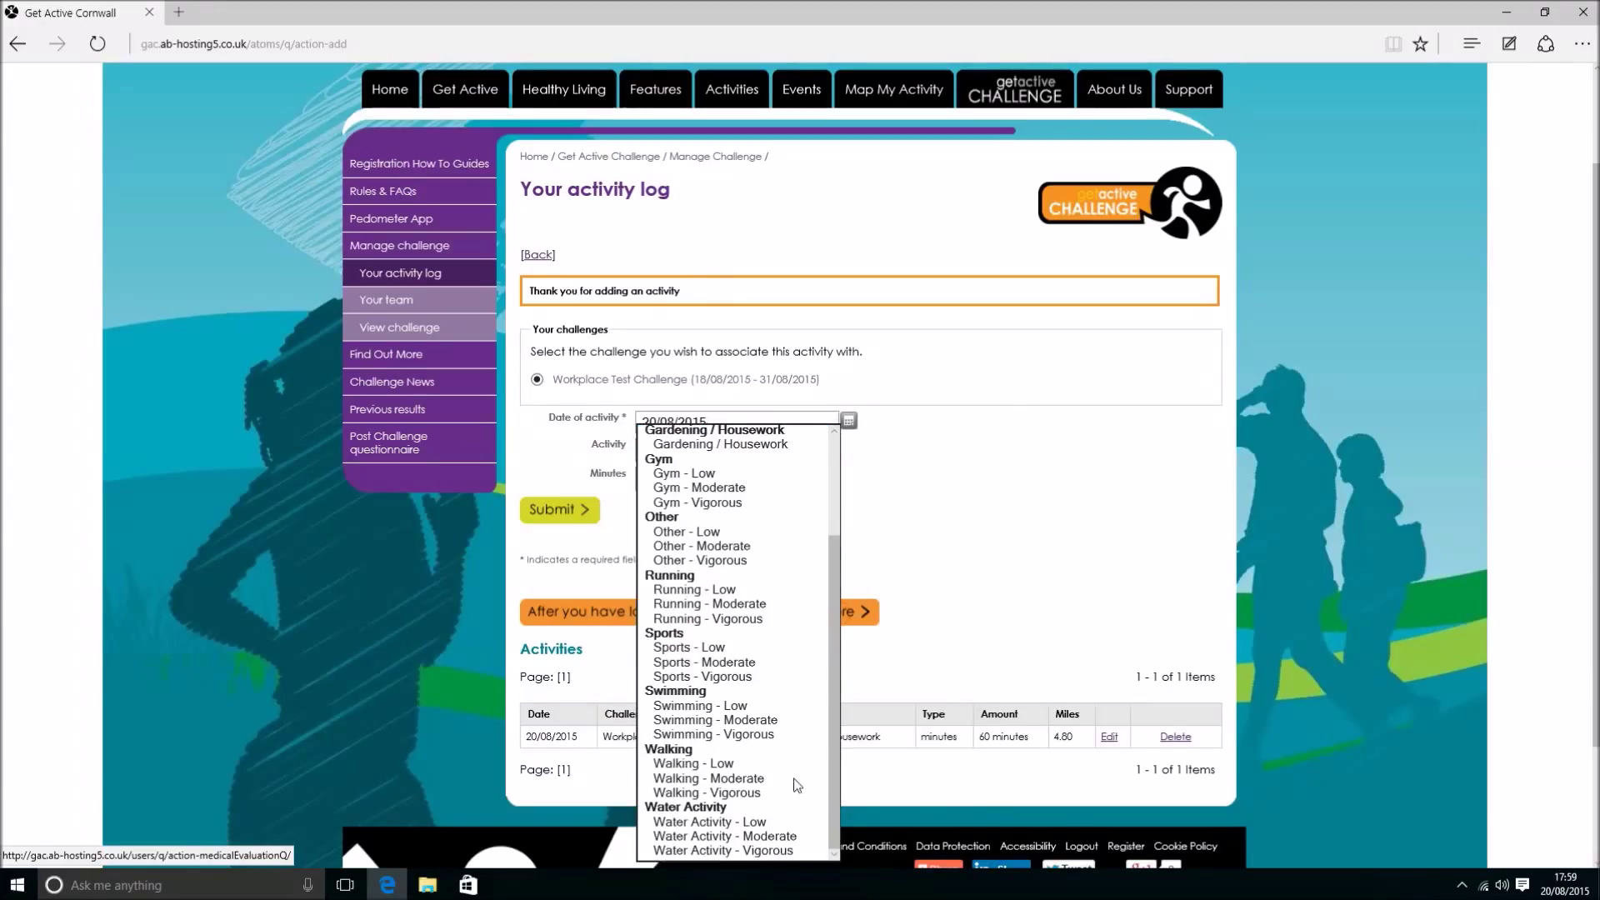
left_click(730, 764)
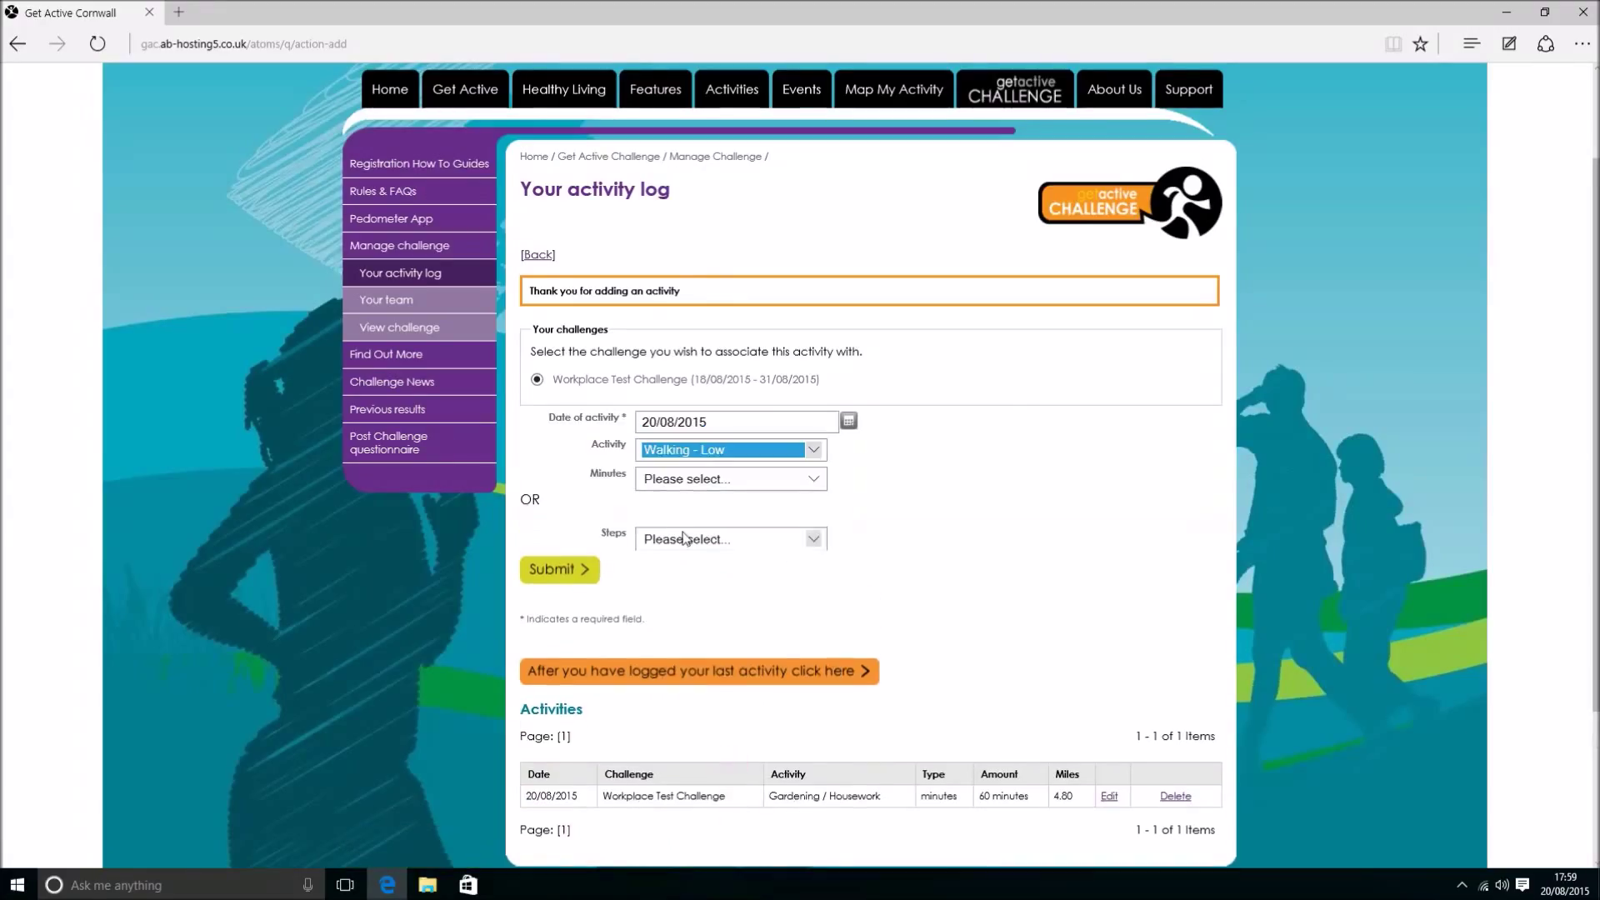
Step: Record the walking entry as 2000 steps instead of minutes and submit it
left_click(675, 479)
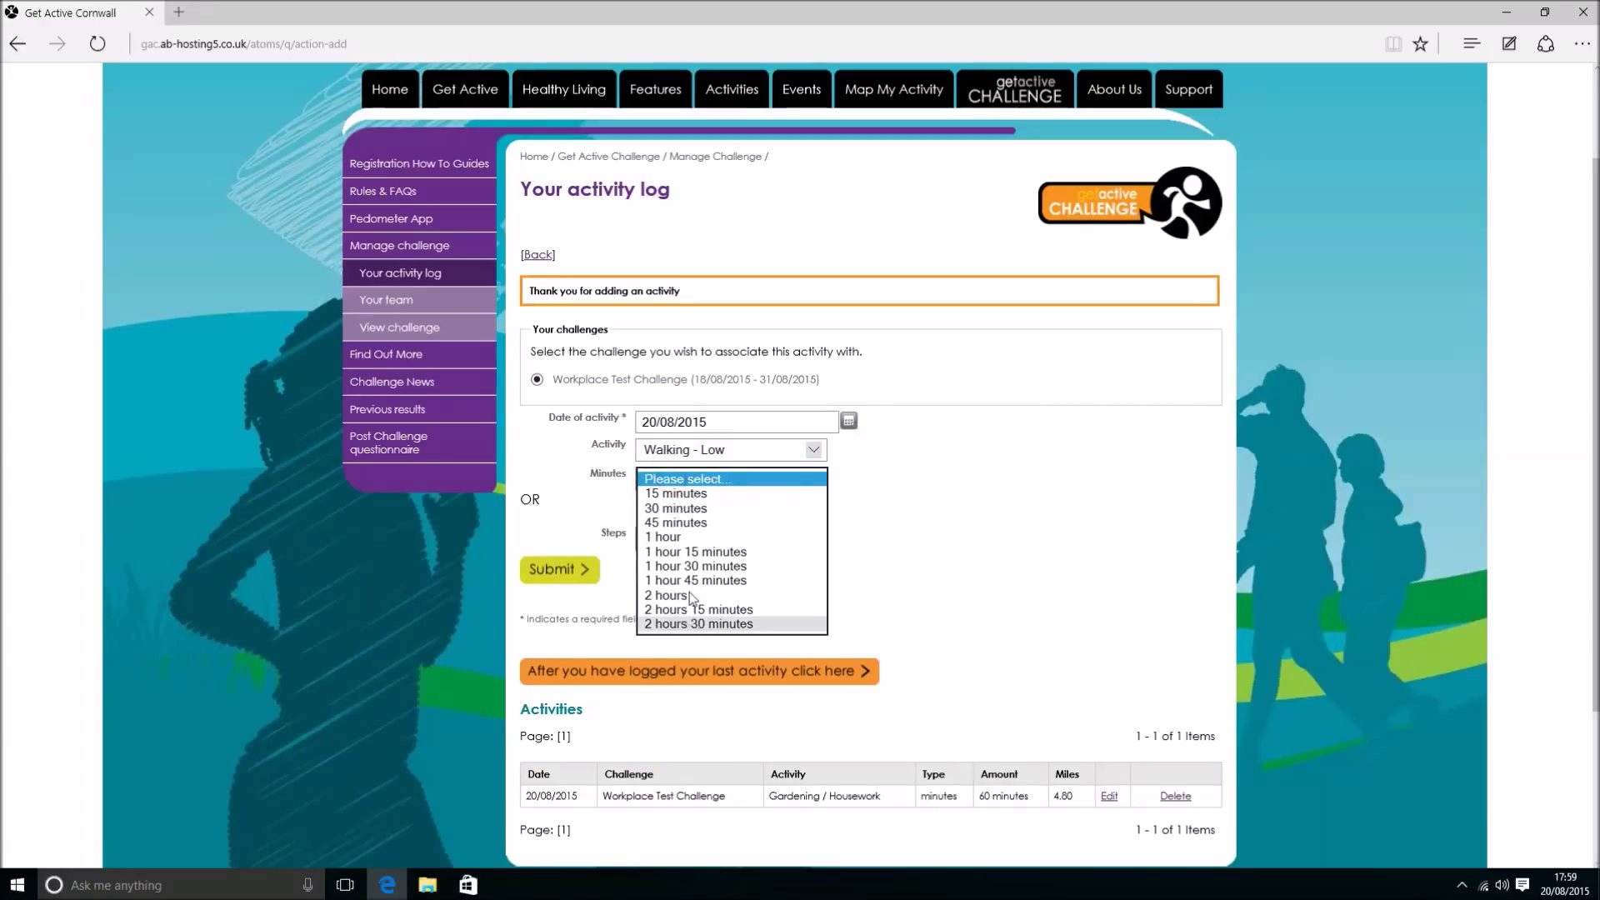
left_click(684, 481)
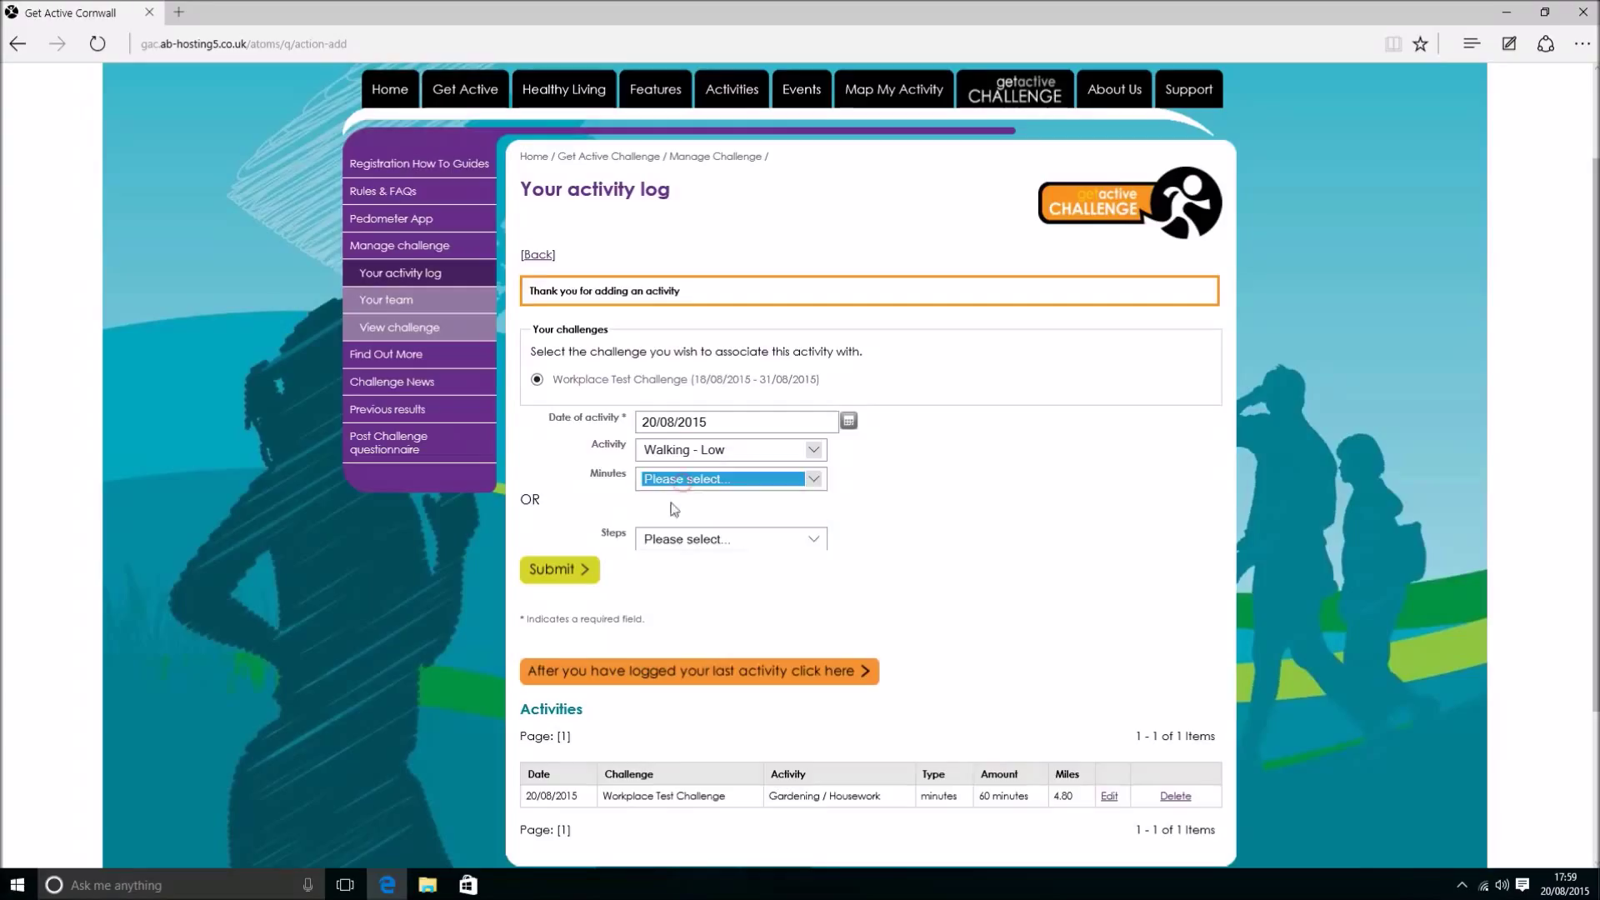
left_click(679, 536)
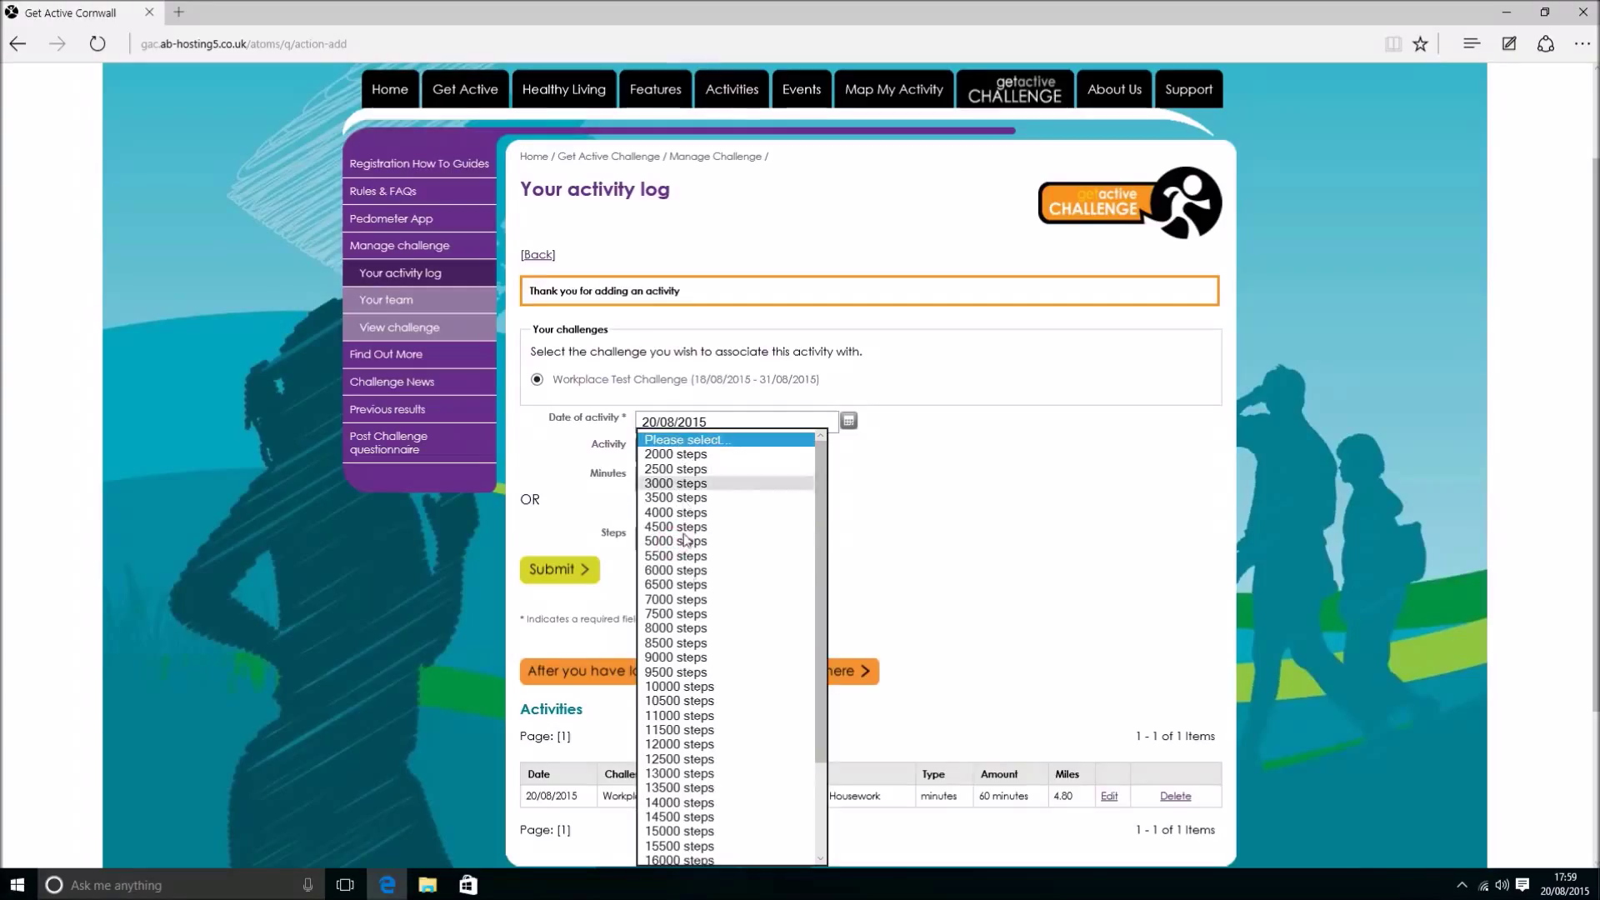
left_click(670, 455)
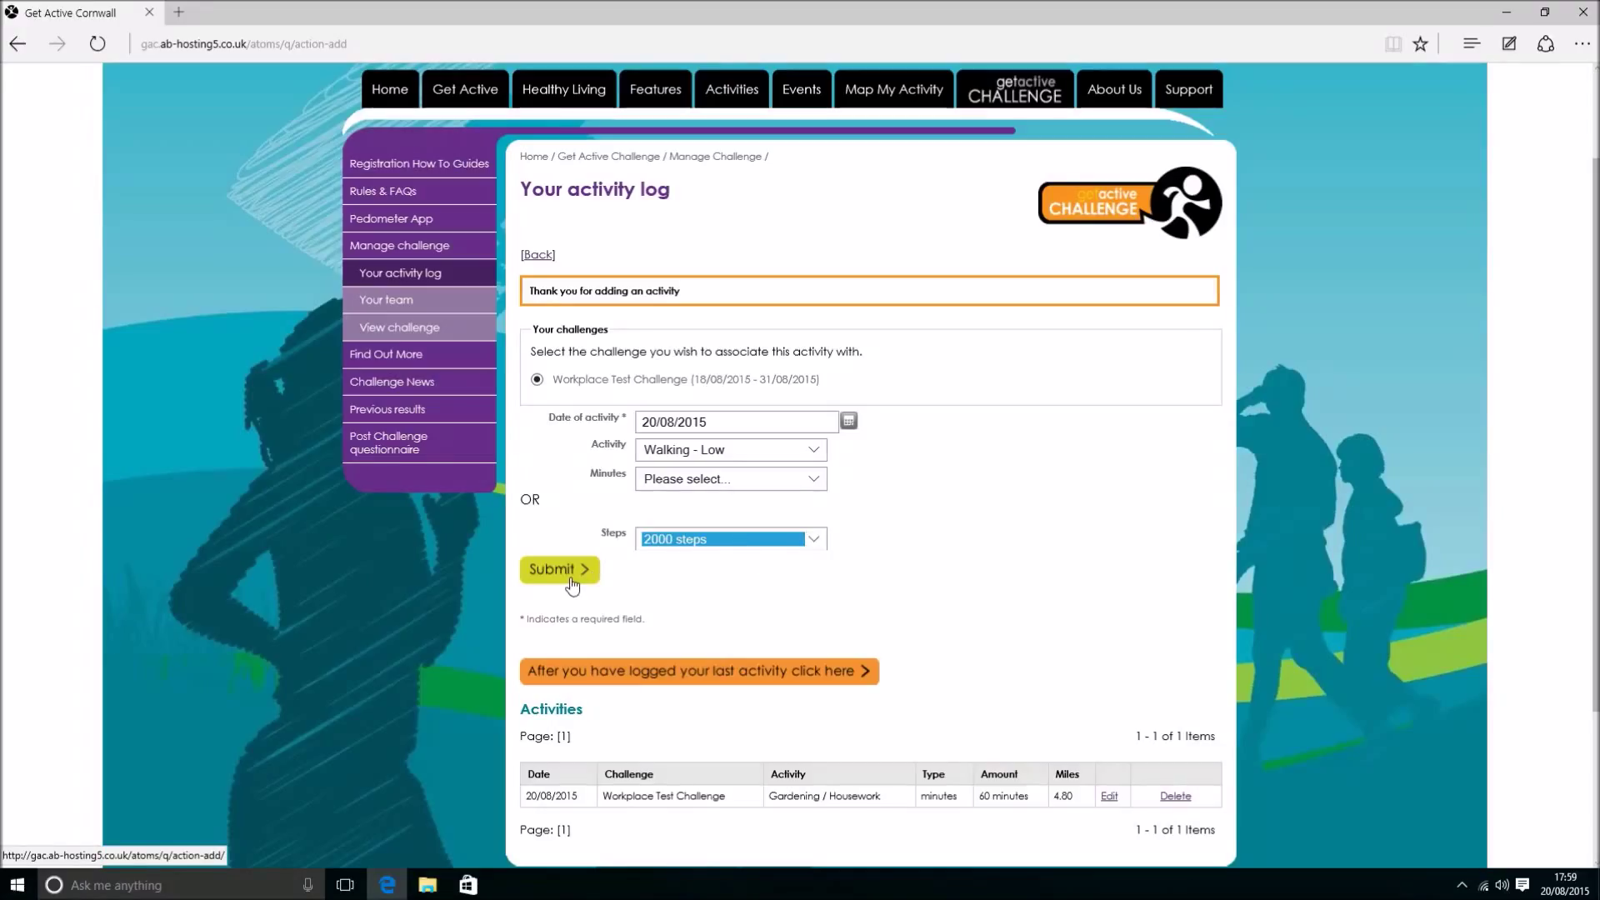
left_click(571, 583)
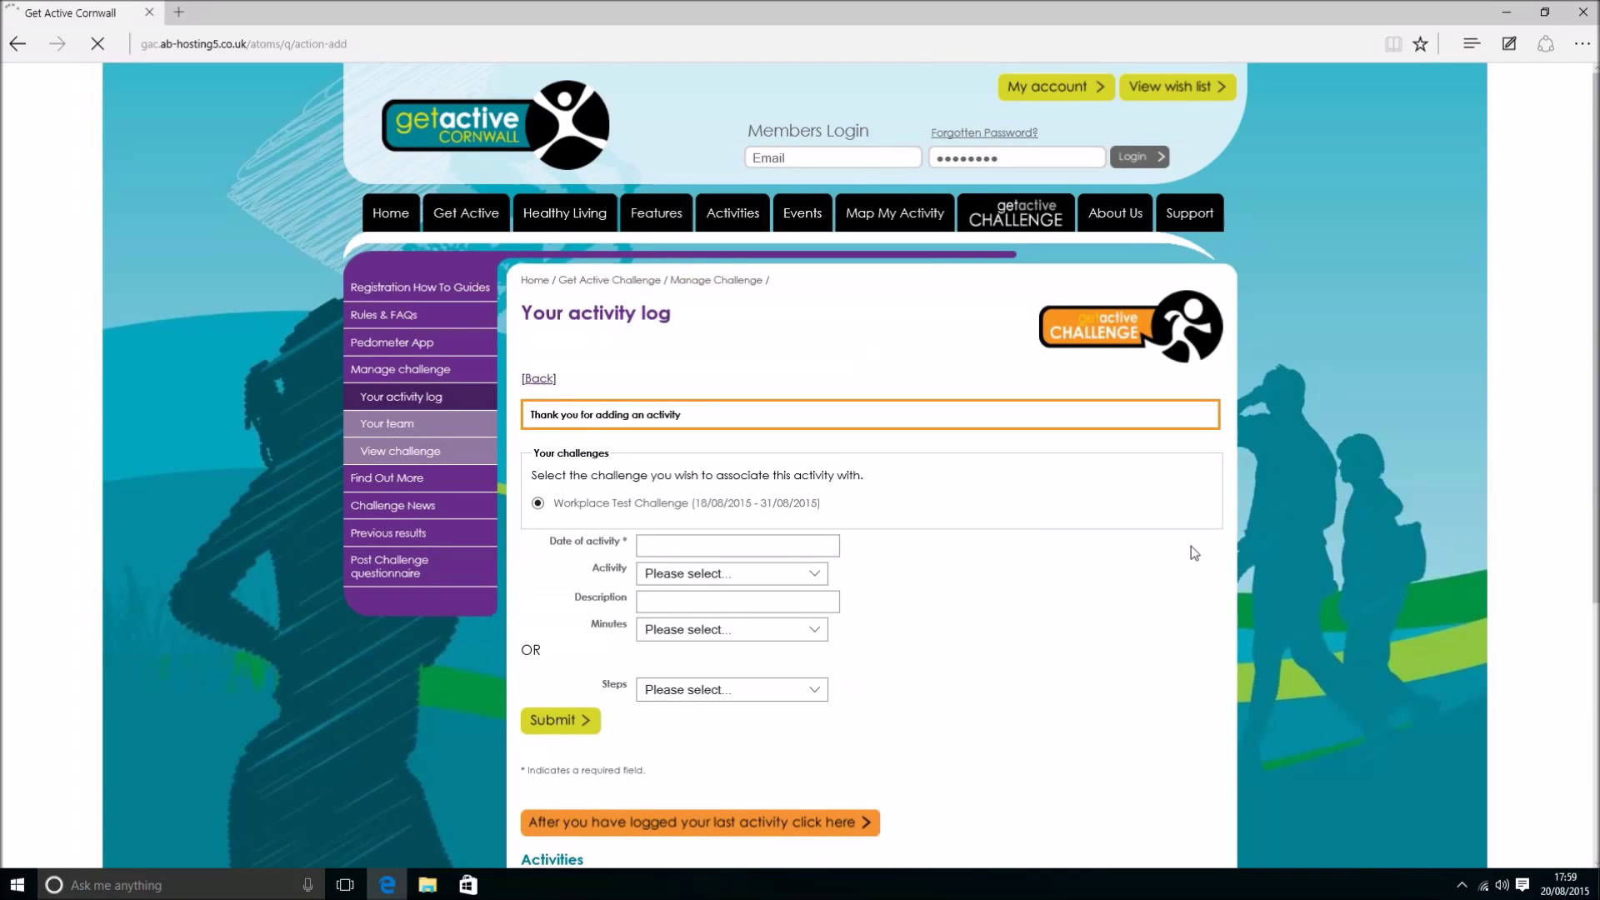
Step: Review the logged activities, then open the challenge progress from Manage challenge and examine the all-teams distance map
scroll(1137, 588, "down", 3)
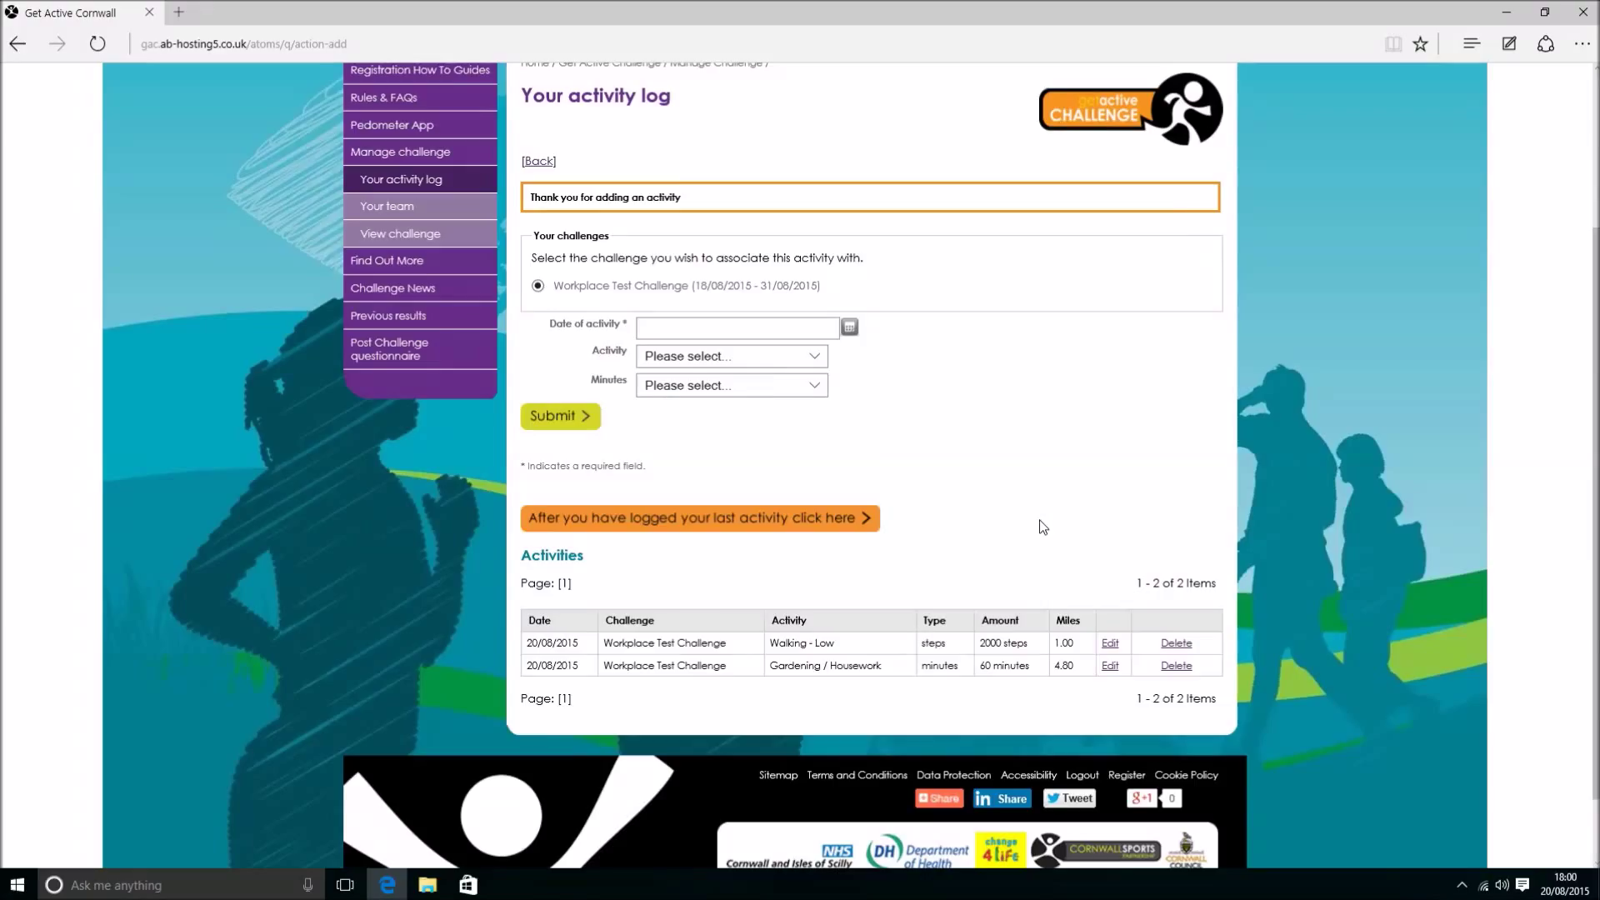
scroll(1041, 526, "up", 3)
left_click(415, 376)
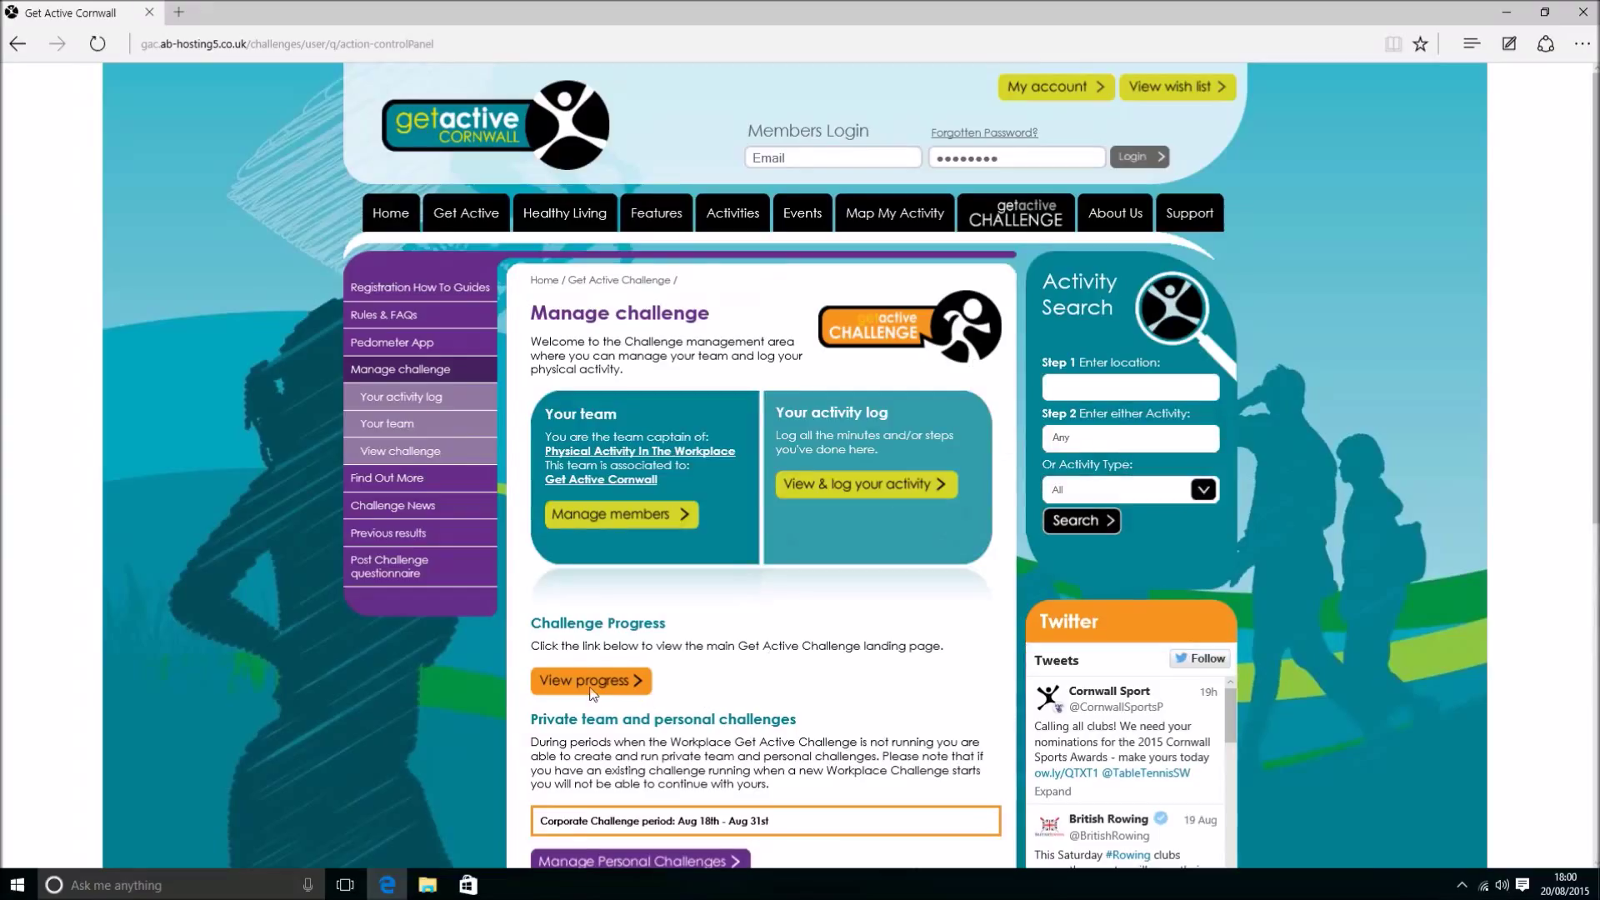
left_click(591, 688)
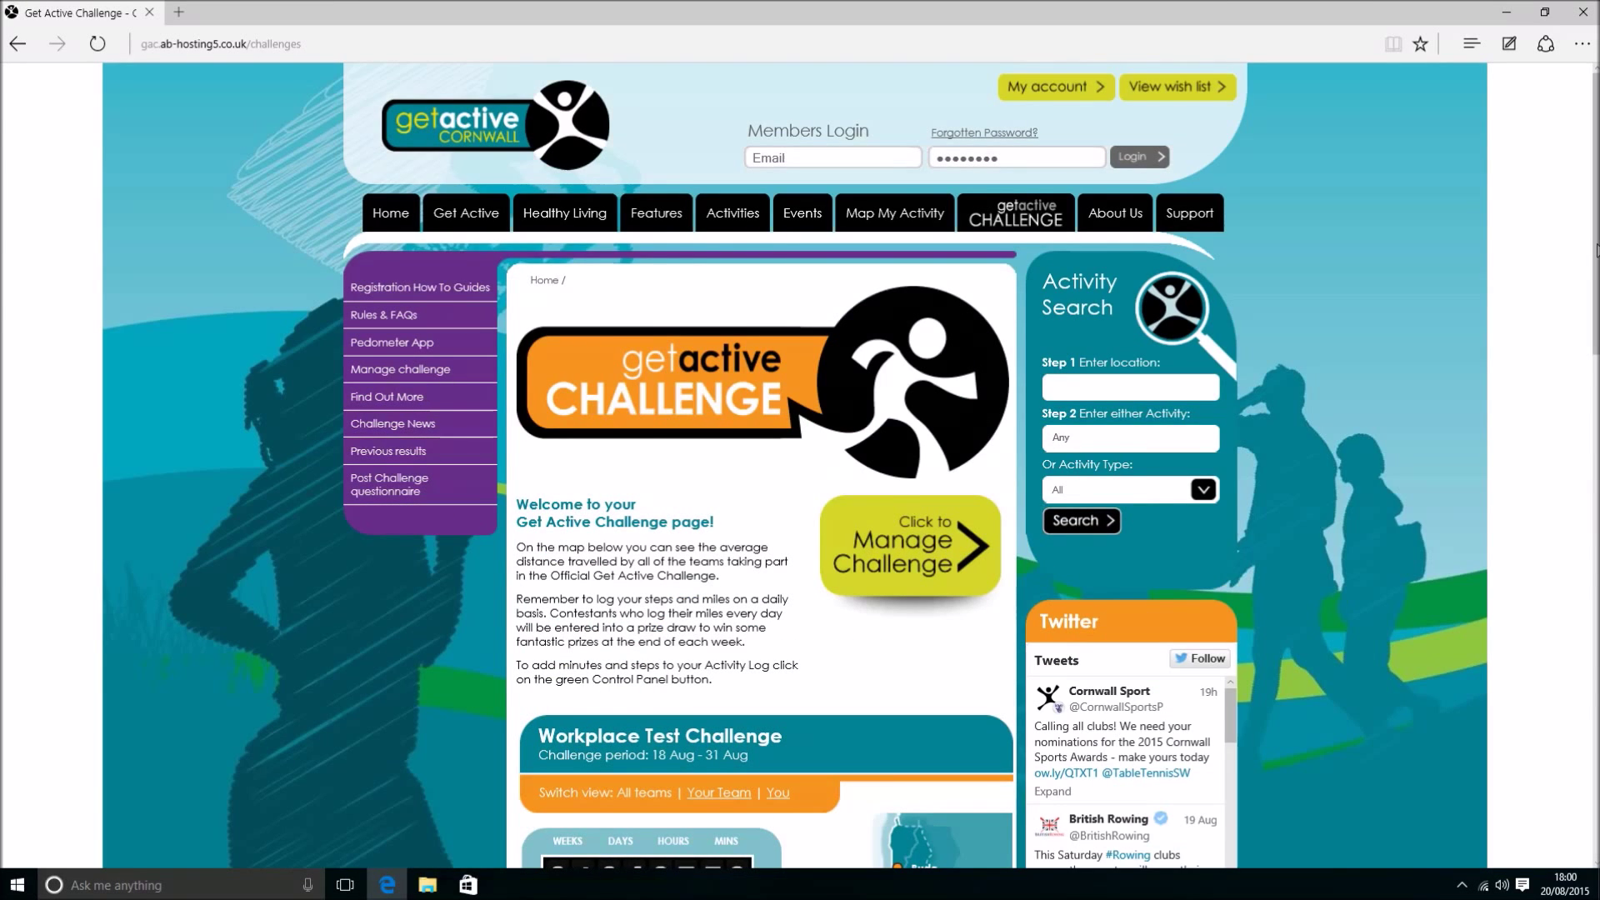
scroll(1593, 248, "down", 2)
scroll(1587, 249, "down", 4)
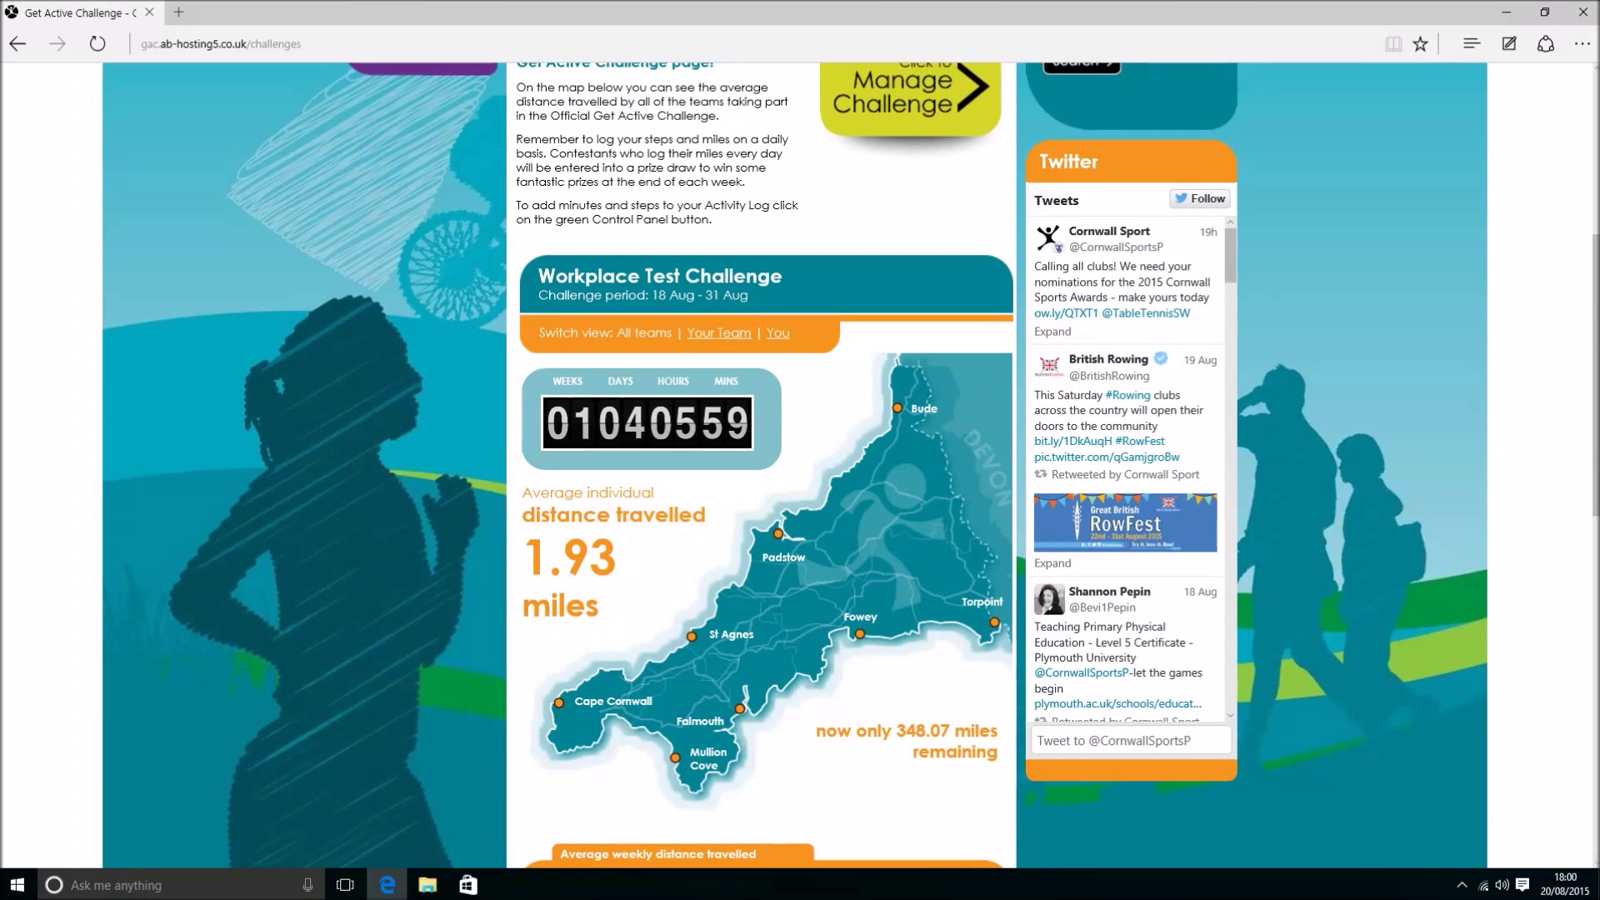
scroll(764, 467, "down", 2)
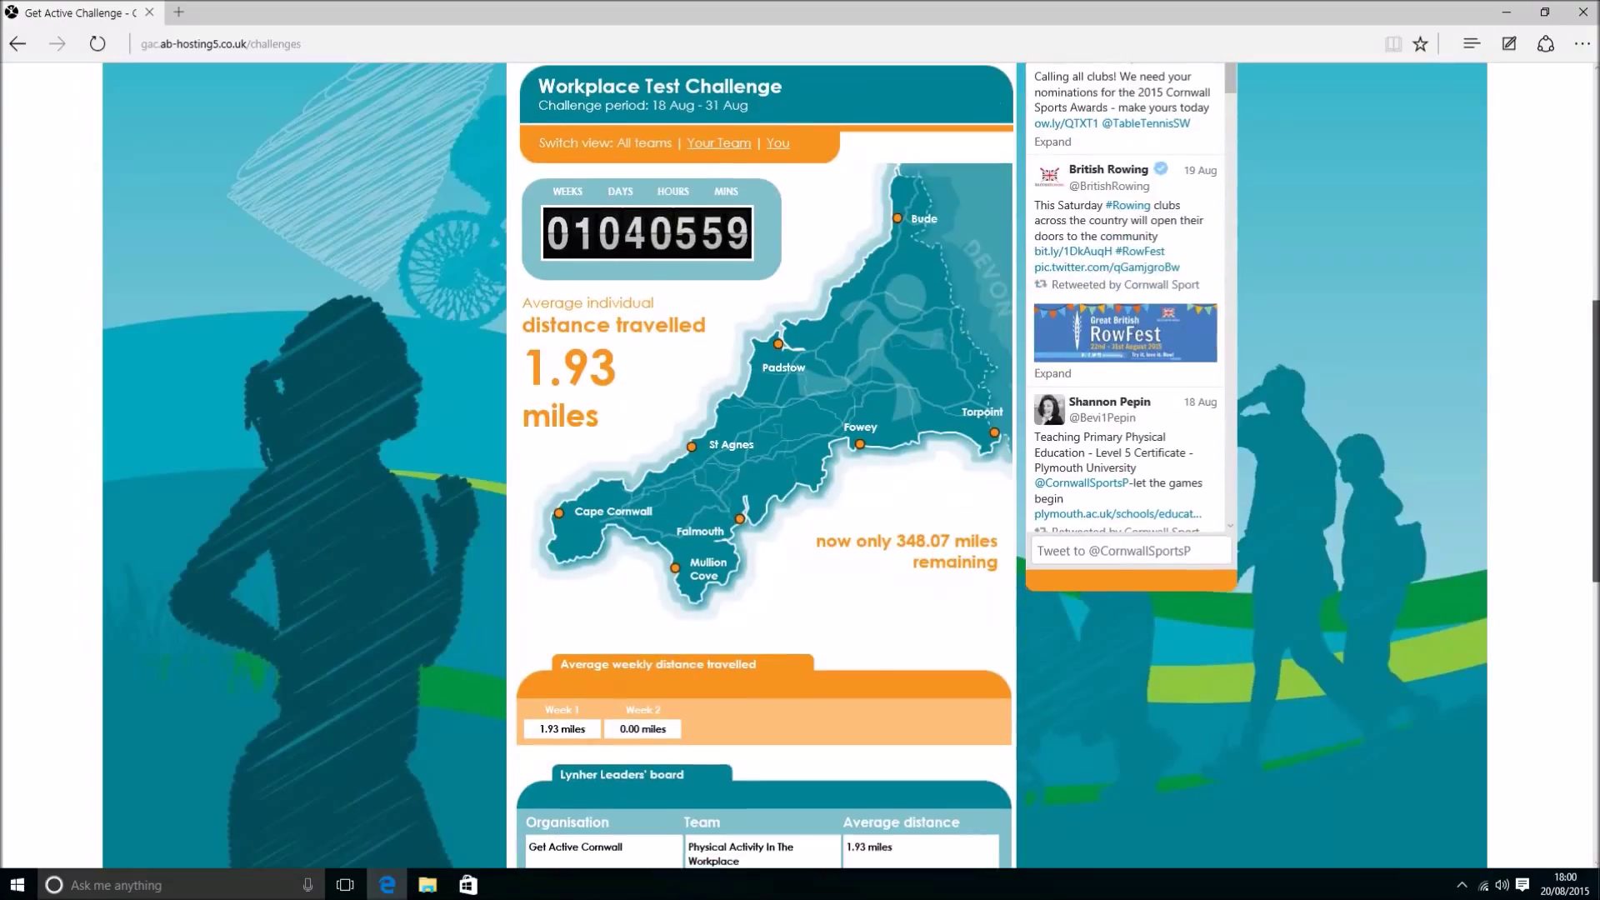
Step: Switch the Workplace Test Challenge progress to your team and examine its distance, map and leaders' board
left_click(727, 152)
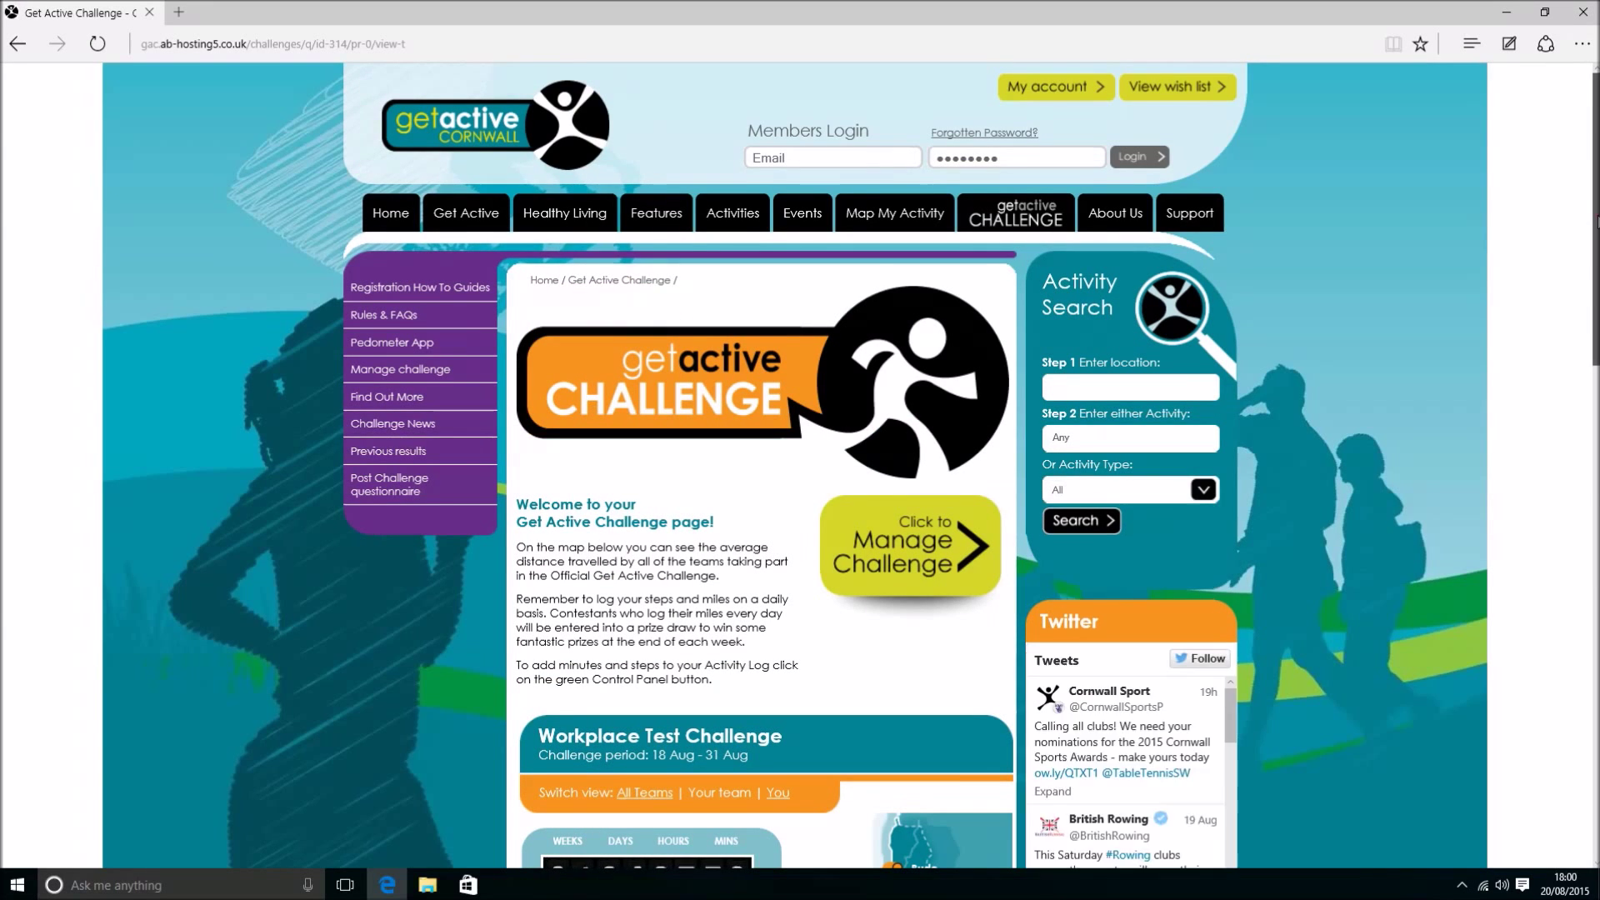
scroll(1593, 315, "down", 3)
scroll(1594, 314, "down", 5)
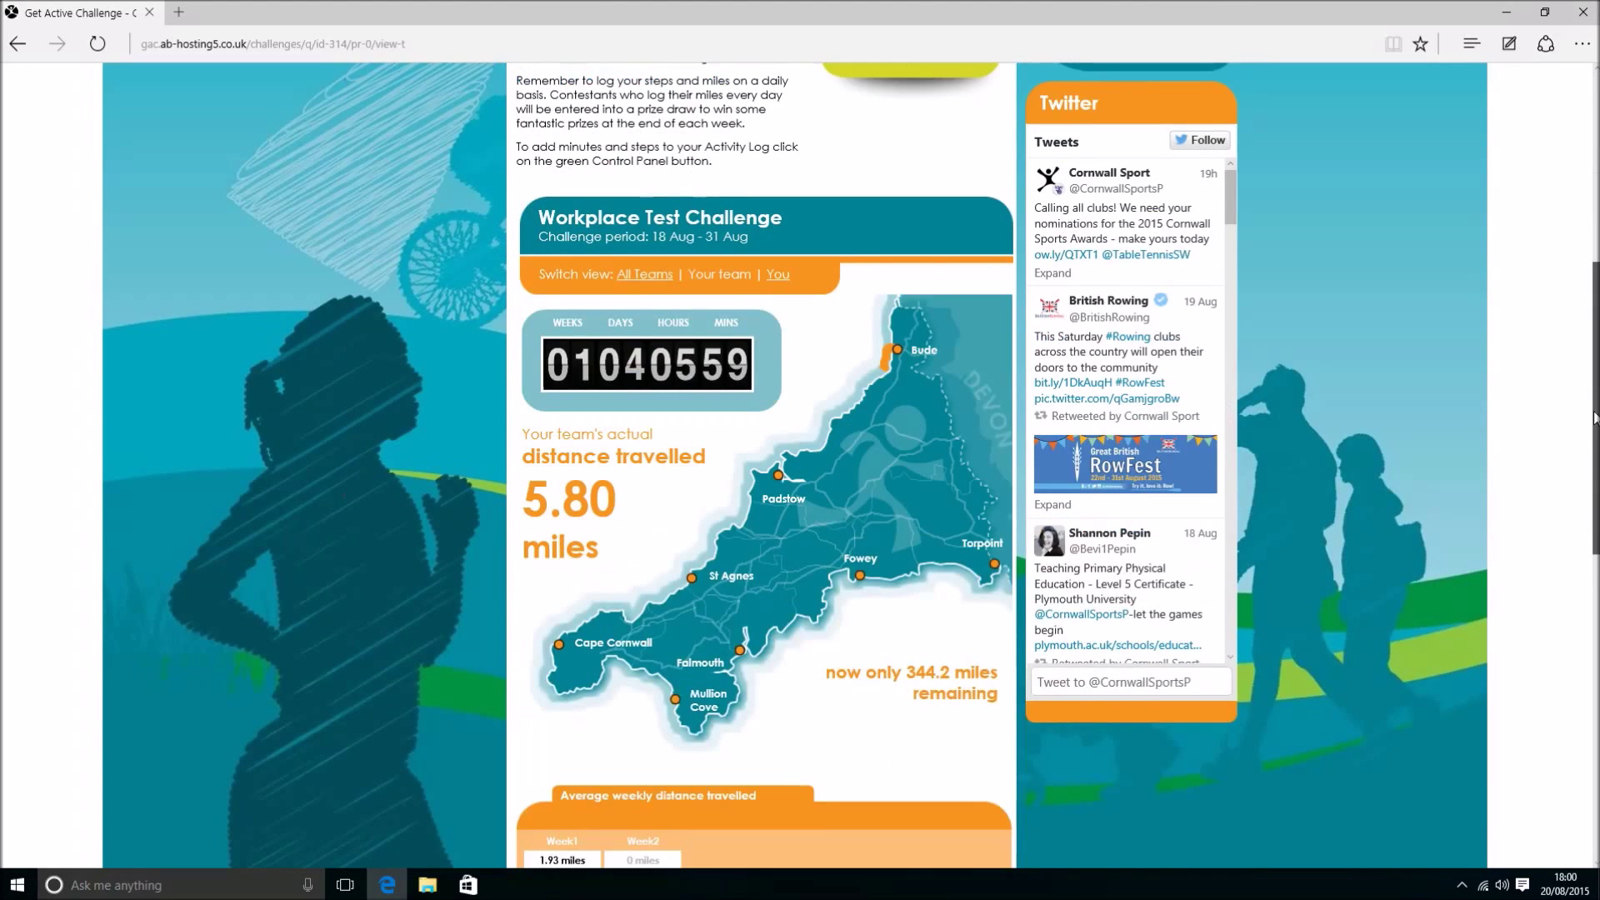
scroll(1594, 315, "down", 2)
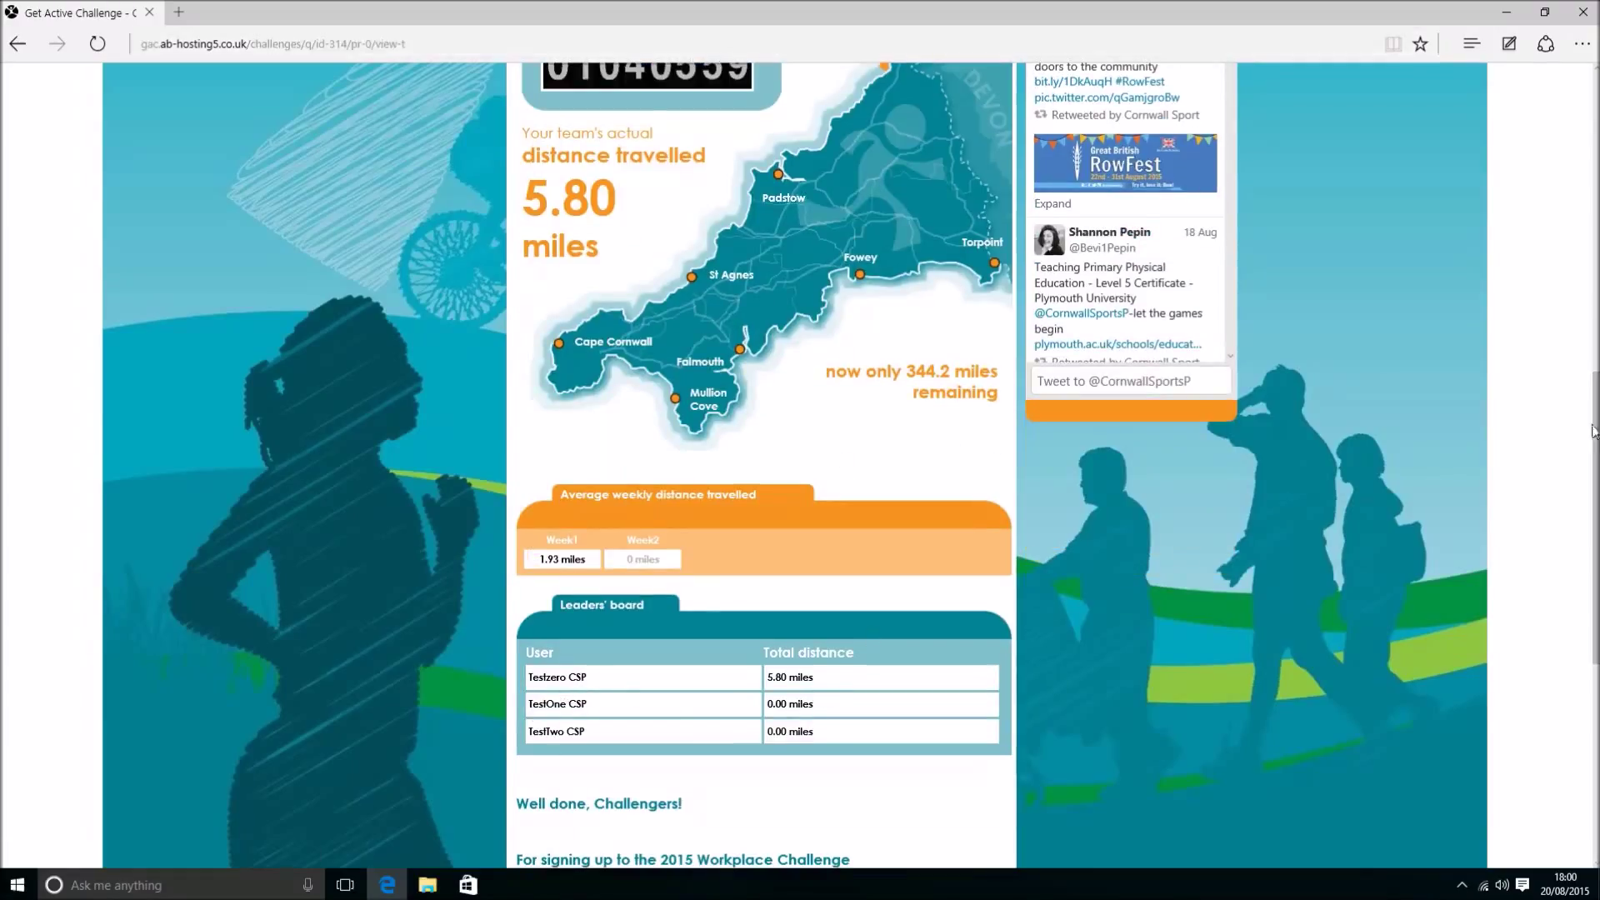
left_click_drag(1591, 437, 1595, 366)
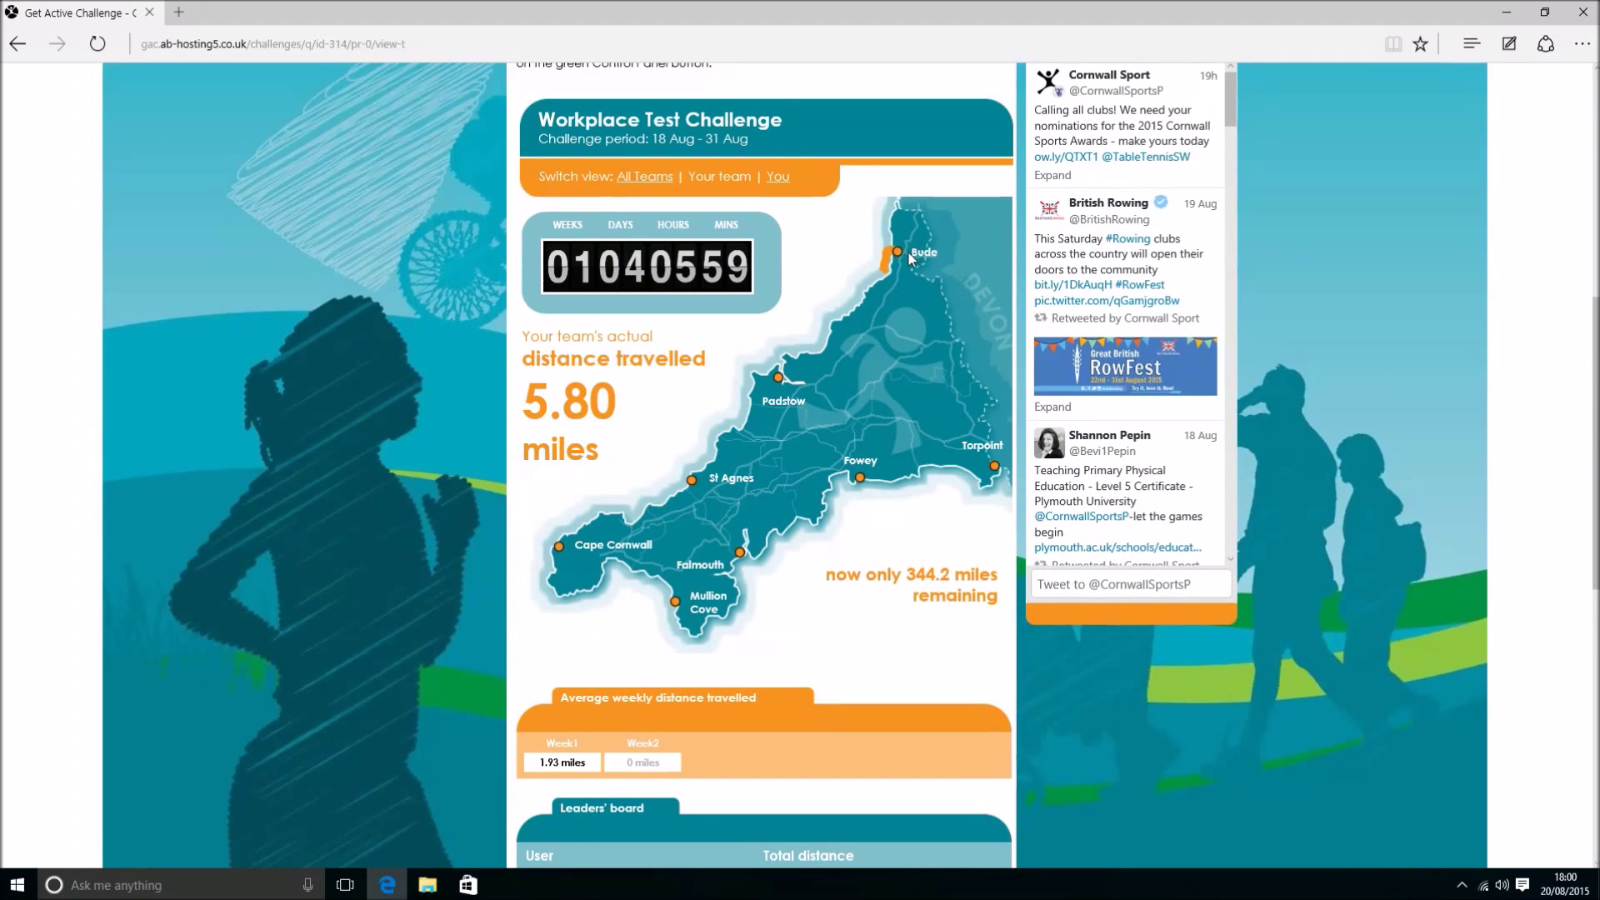
Step: Switch the challenge progress to your individual view and examine the distance travelled, weekly figures and leaders' board
left_click(779, 179)
scroll(806, 293, "down", 2)
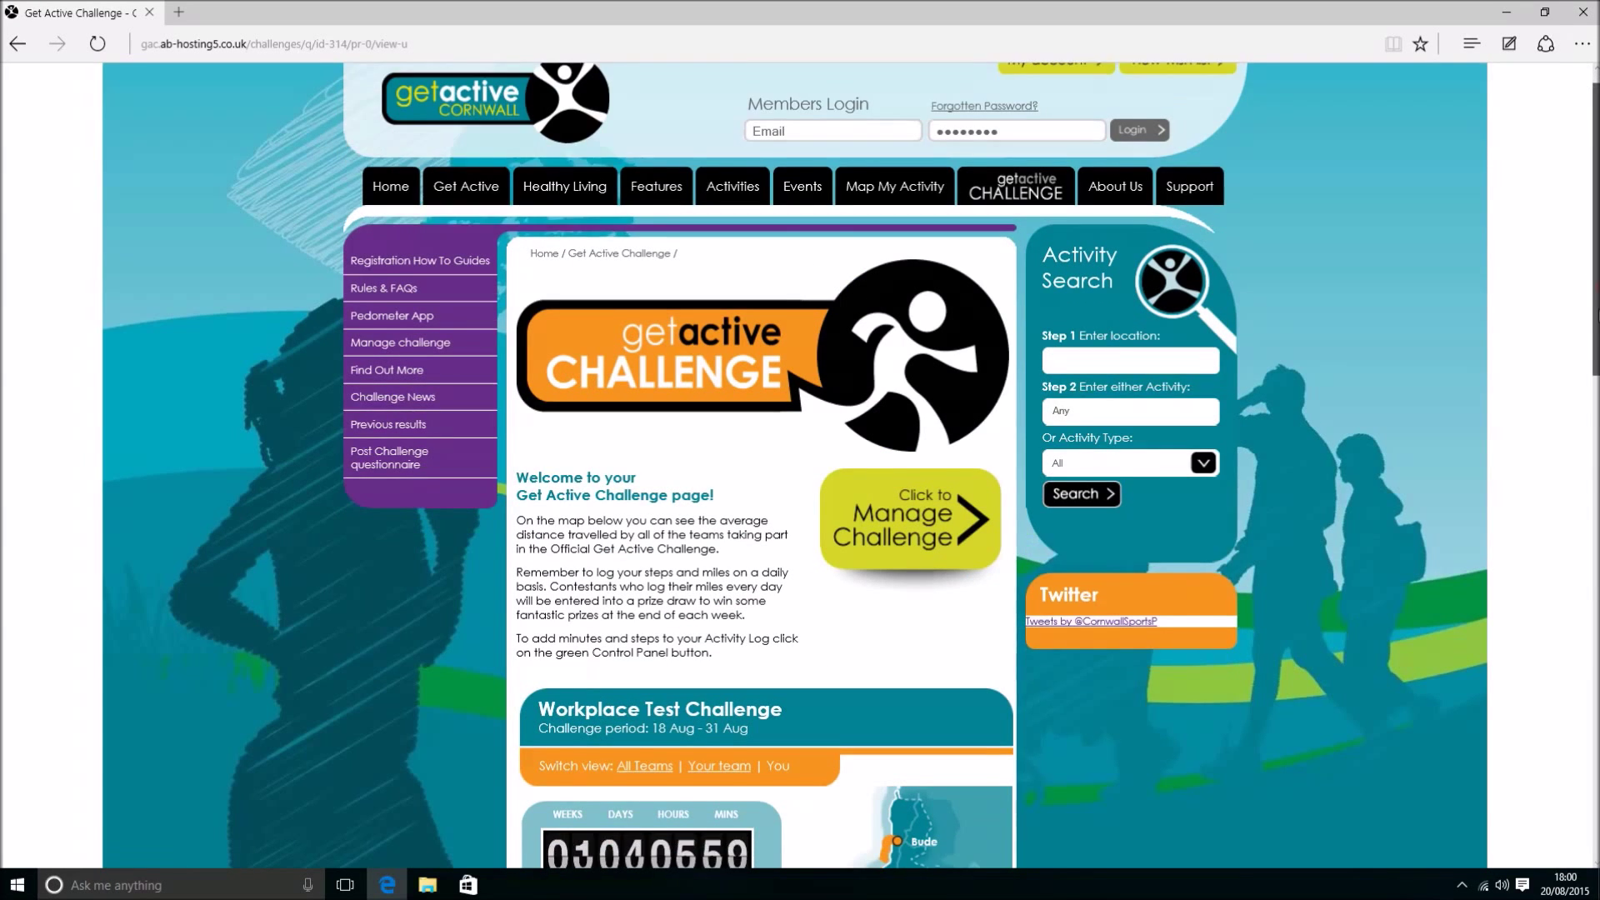
scroll(1583, 414, "down", 4)
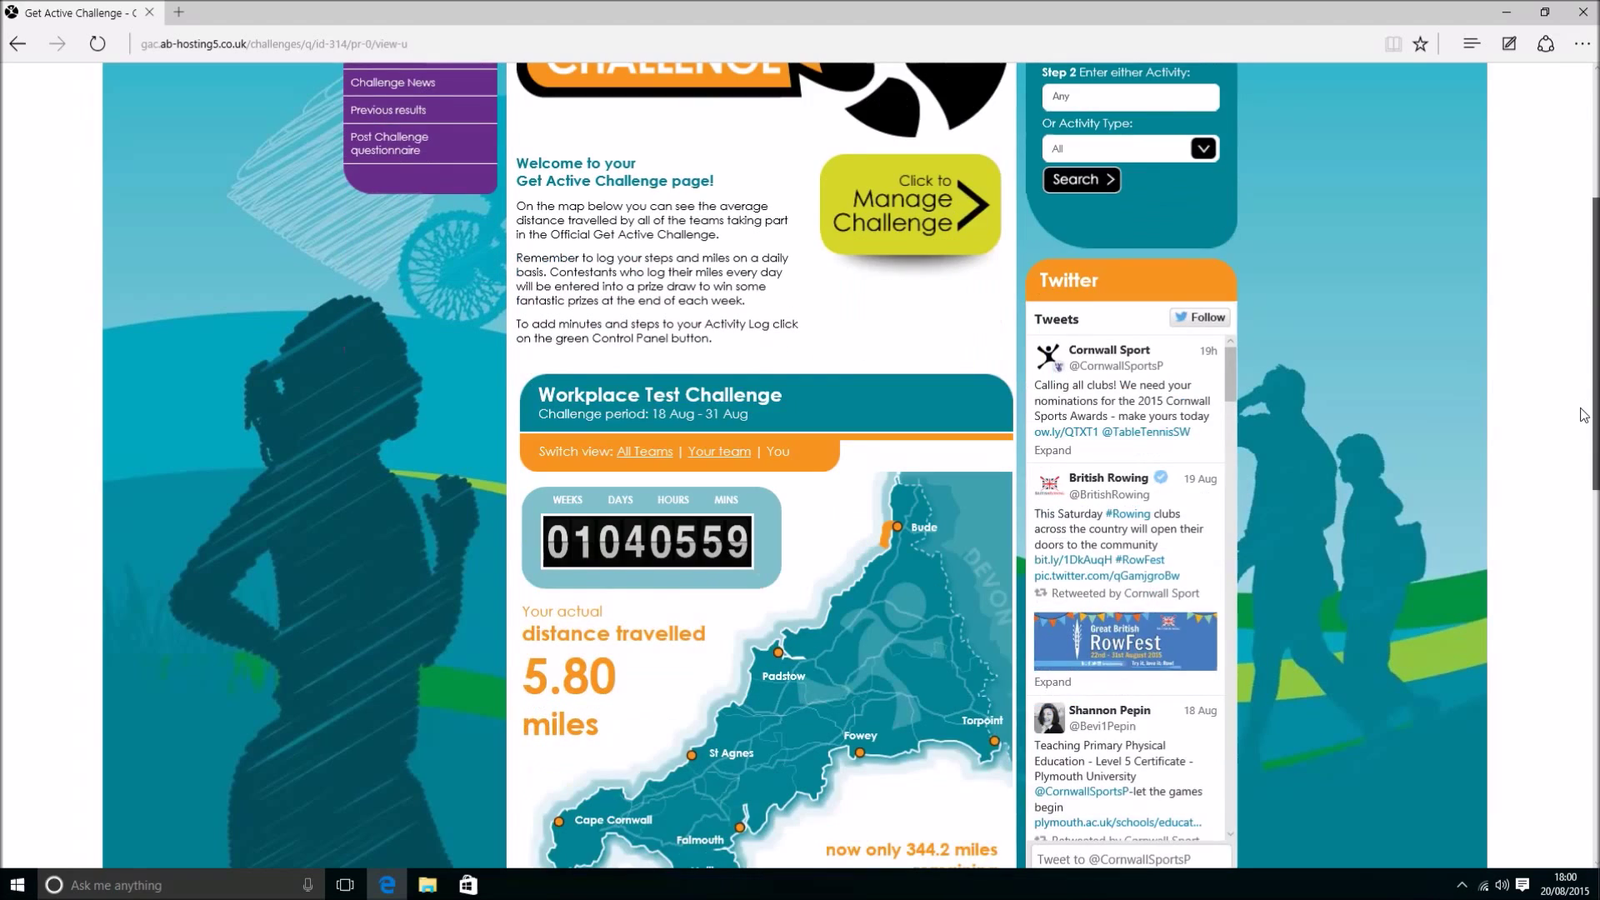
scroll(1583, 414, "down", 4)
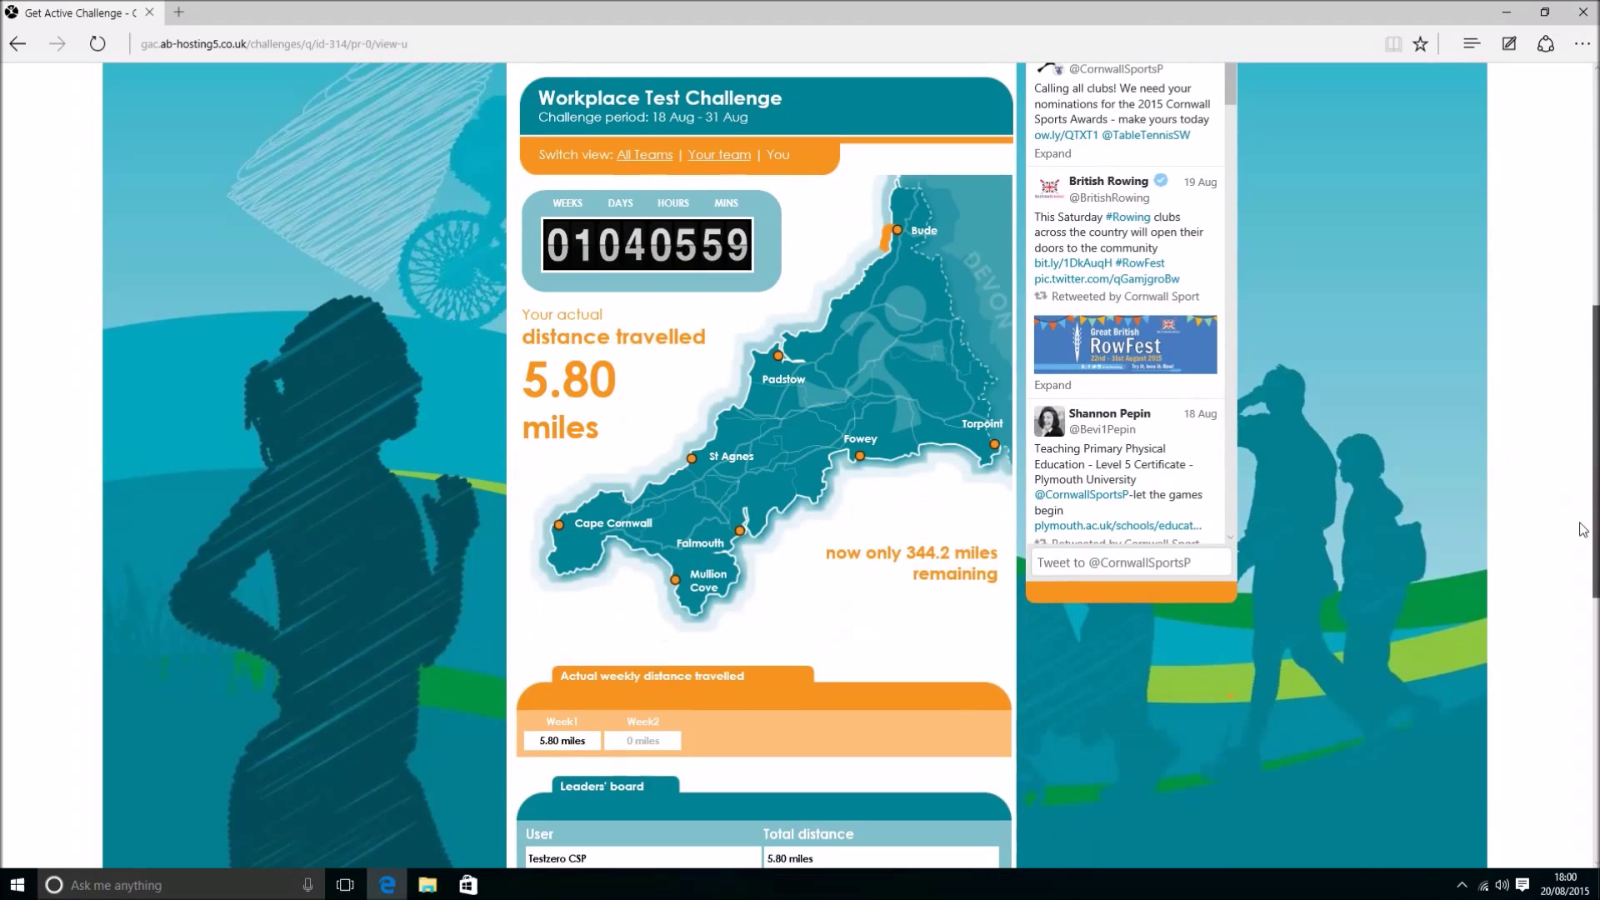
scroll(1583, 529, "down", 1)
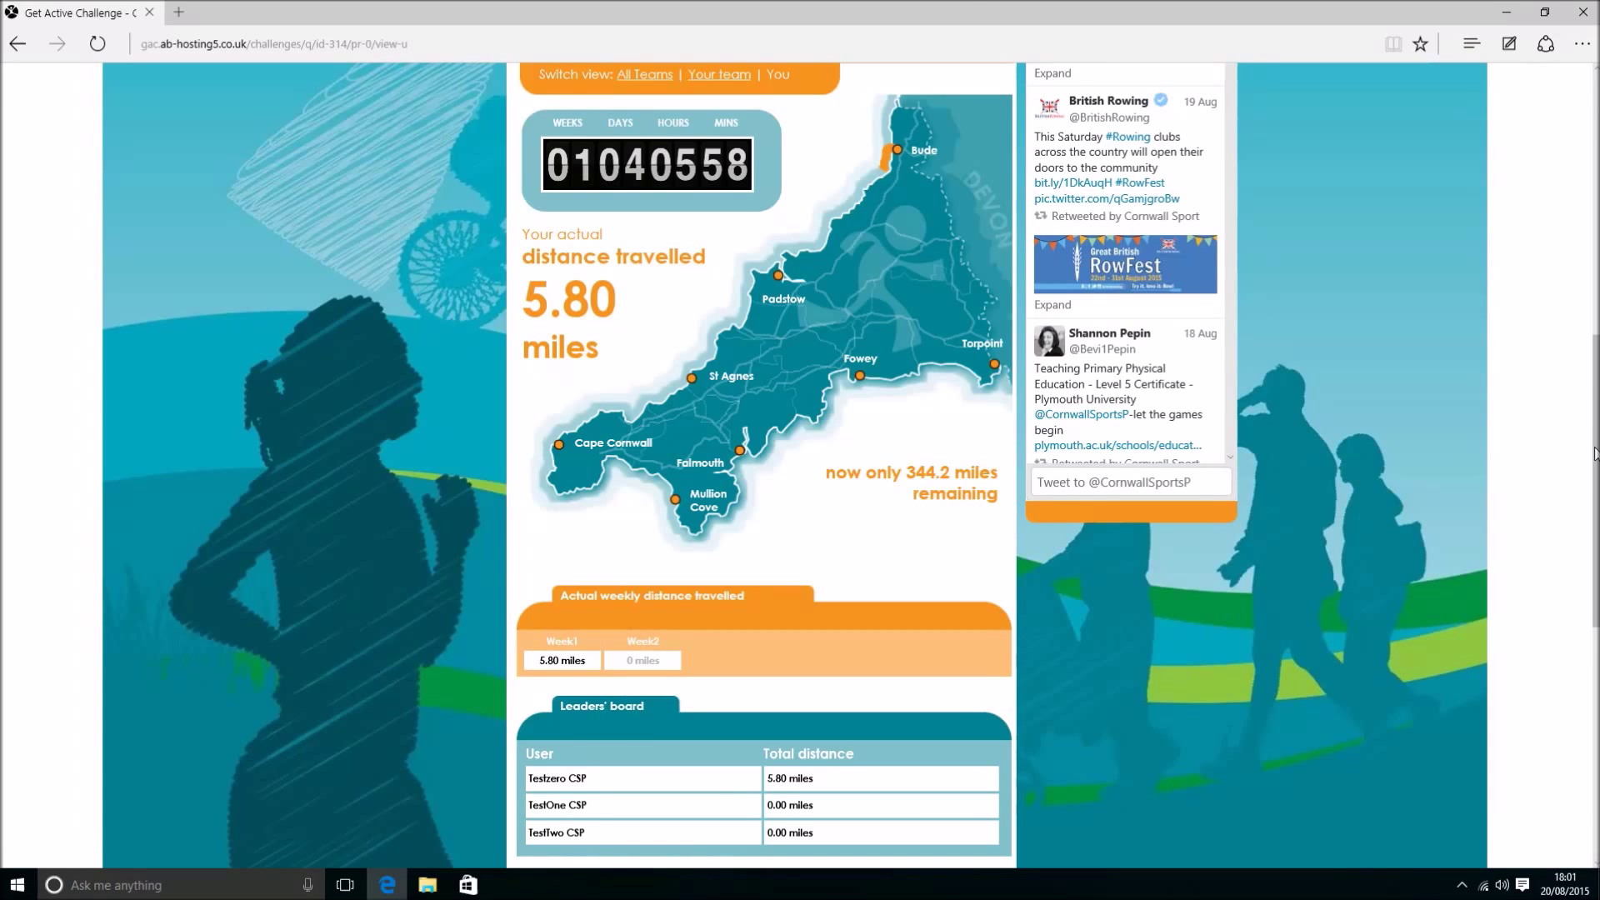
scroll(1593, 452, "up", 5)
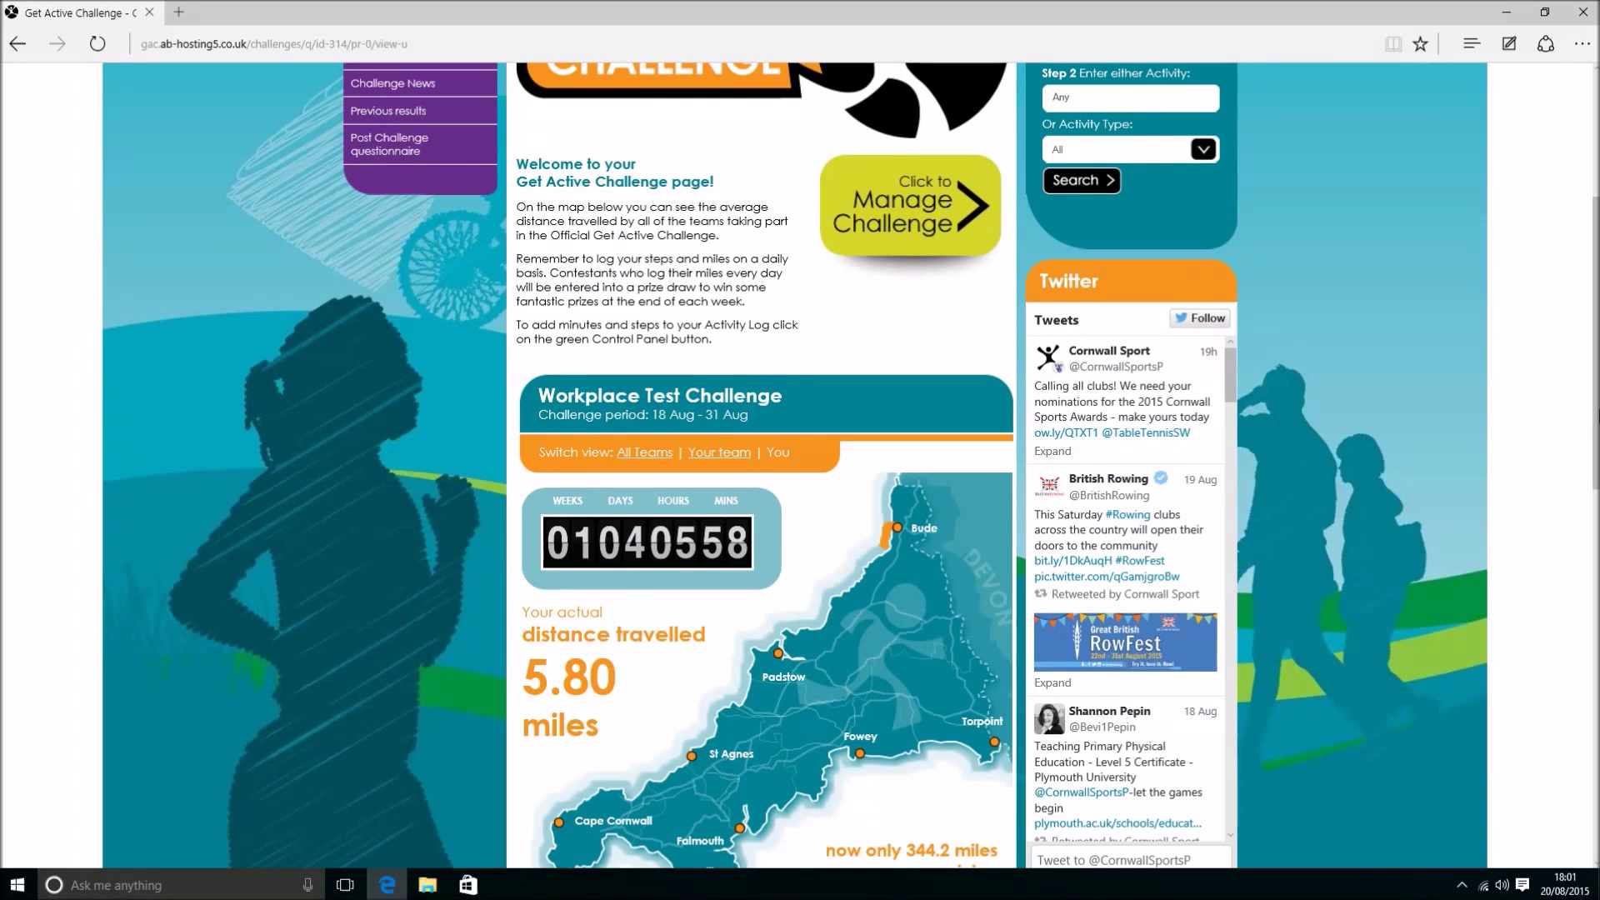
Step: Open the activity log from Manage challenge and set the new entry's date to 20/08/2015
scroll(1583, 400, "up", 4)
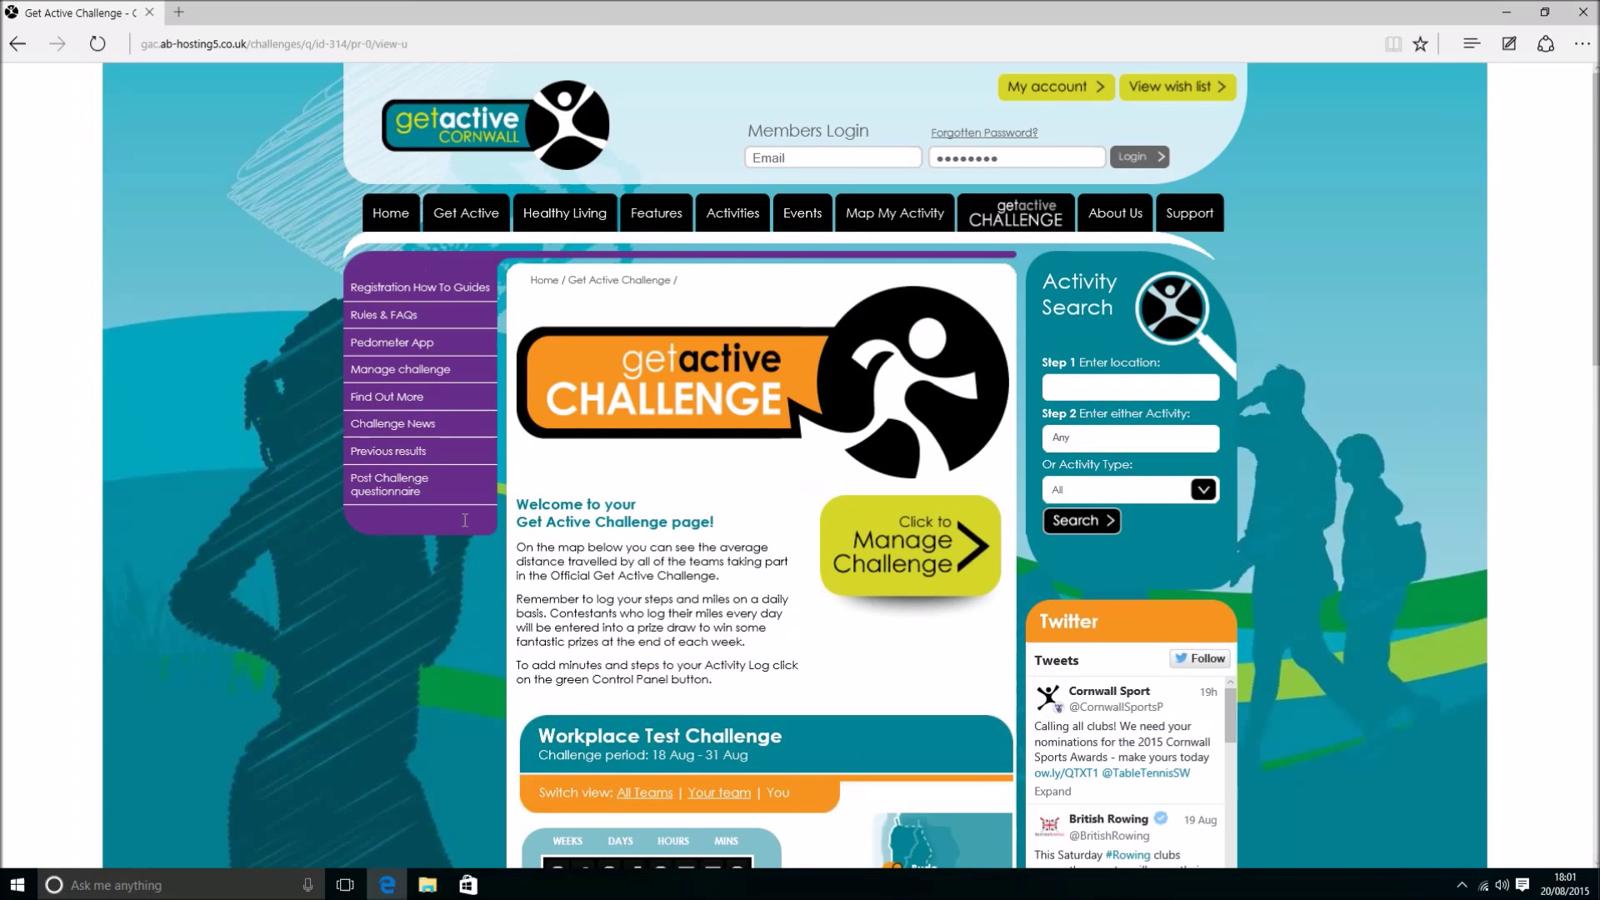
left_click(902, 518)
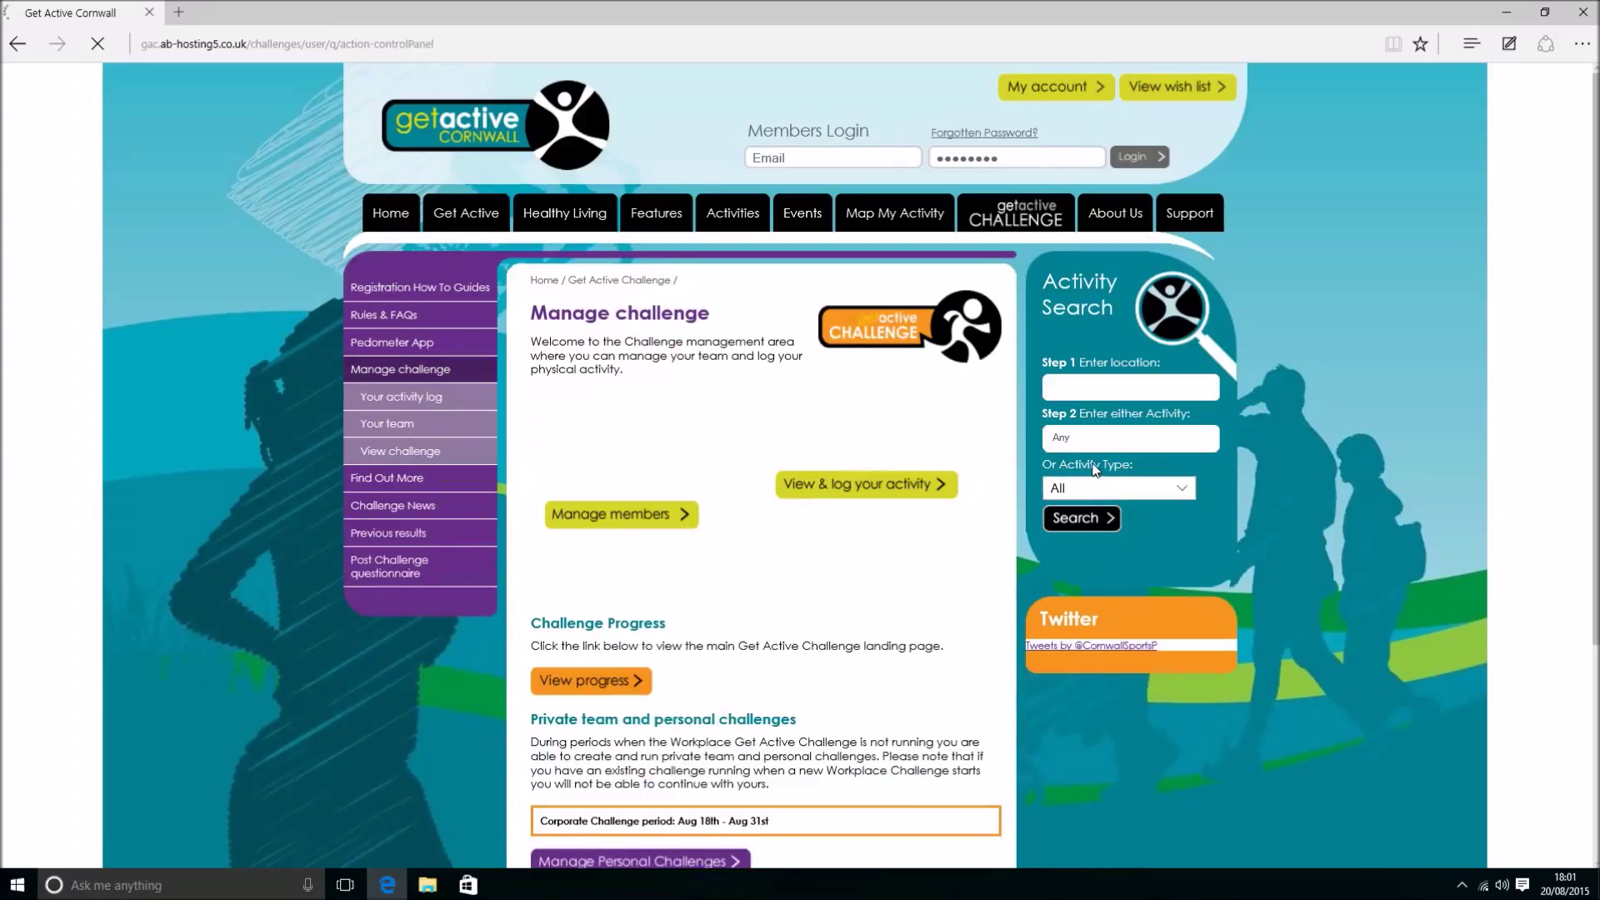
left_click(843, 483)
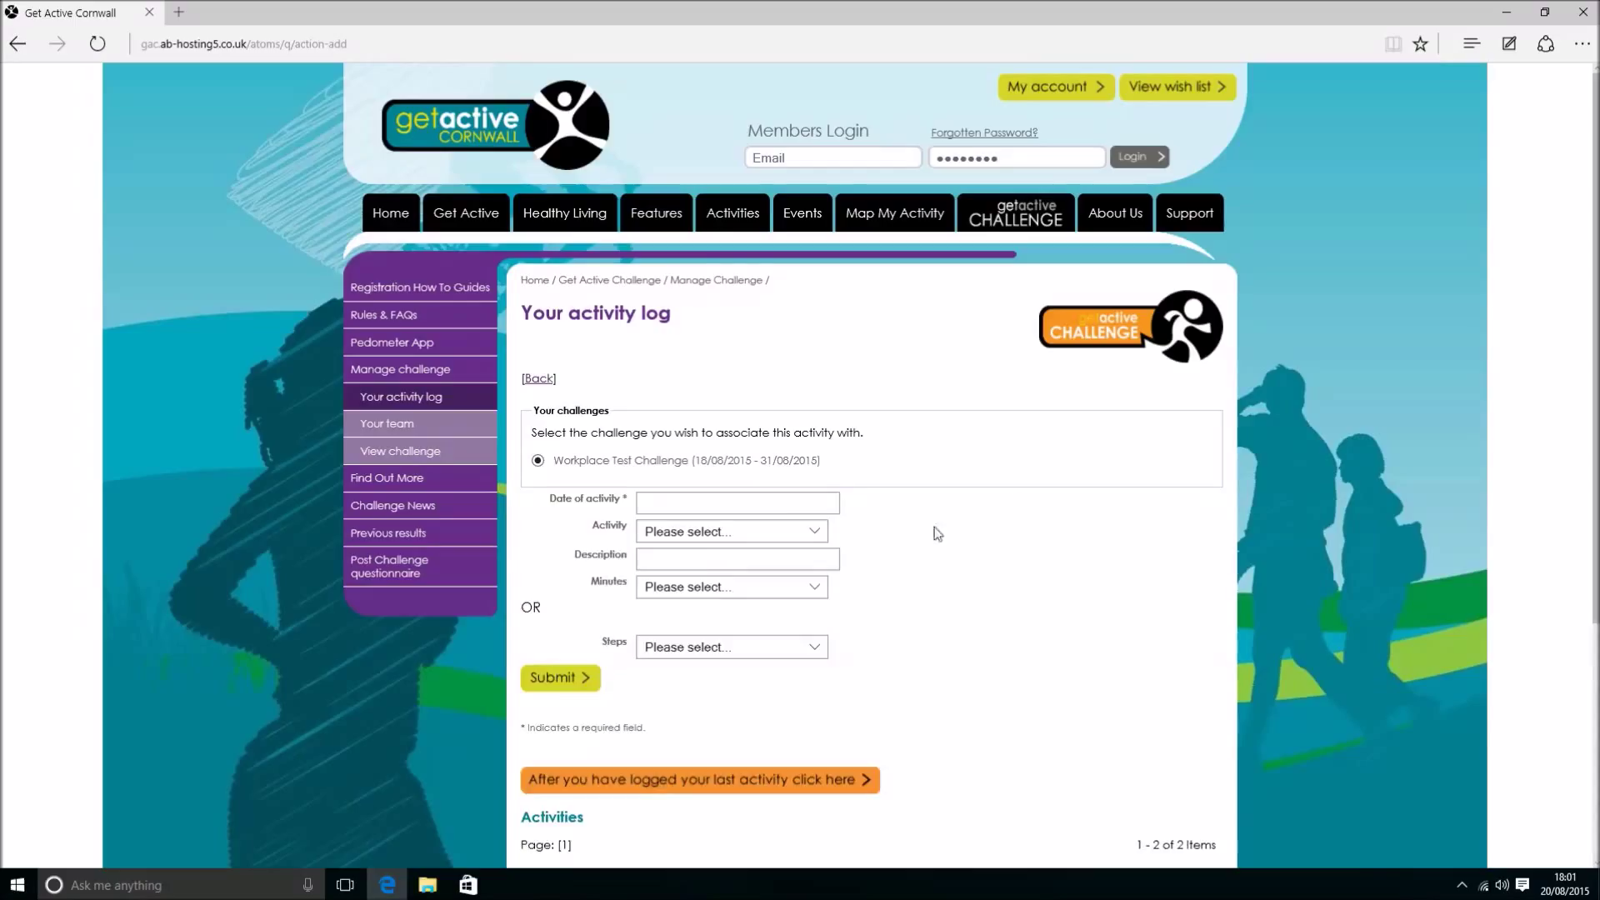
left_click(849, 502)
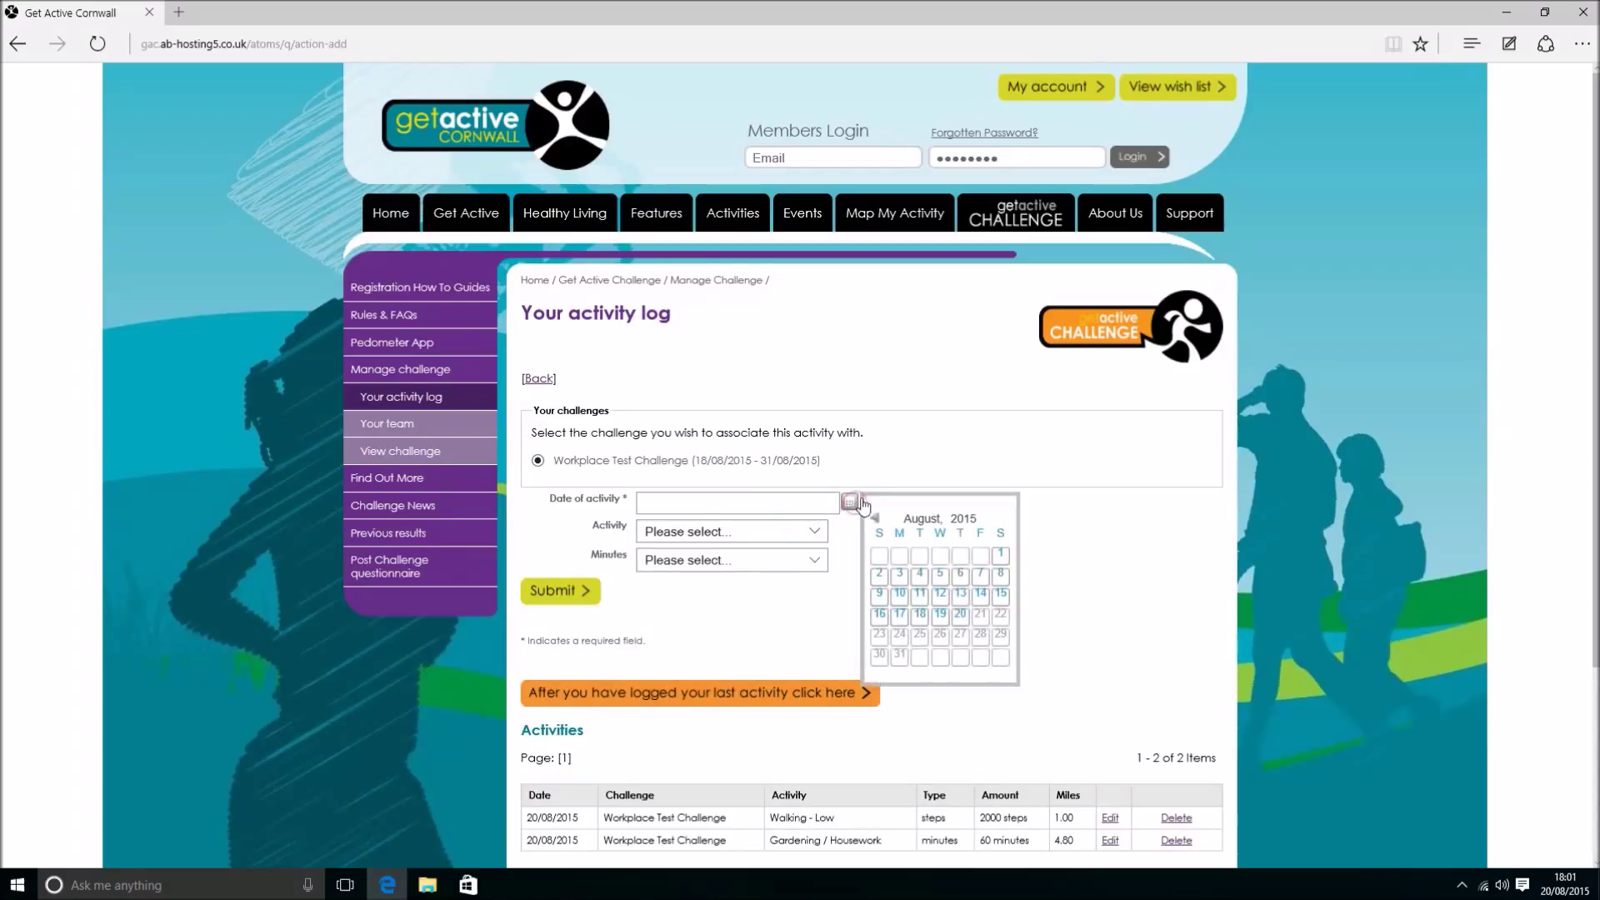
left_click(960, 618)
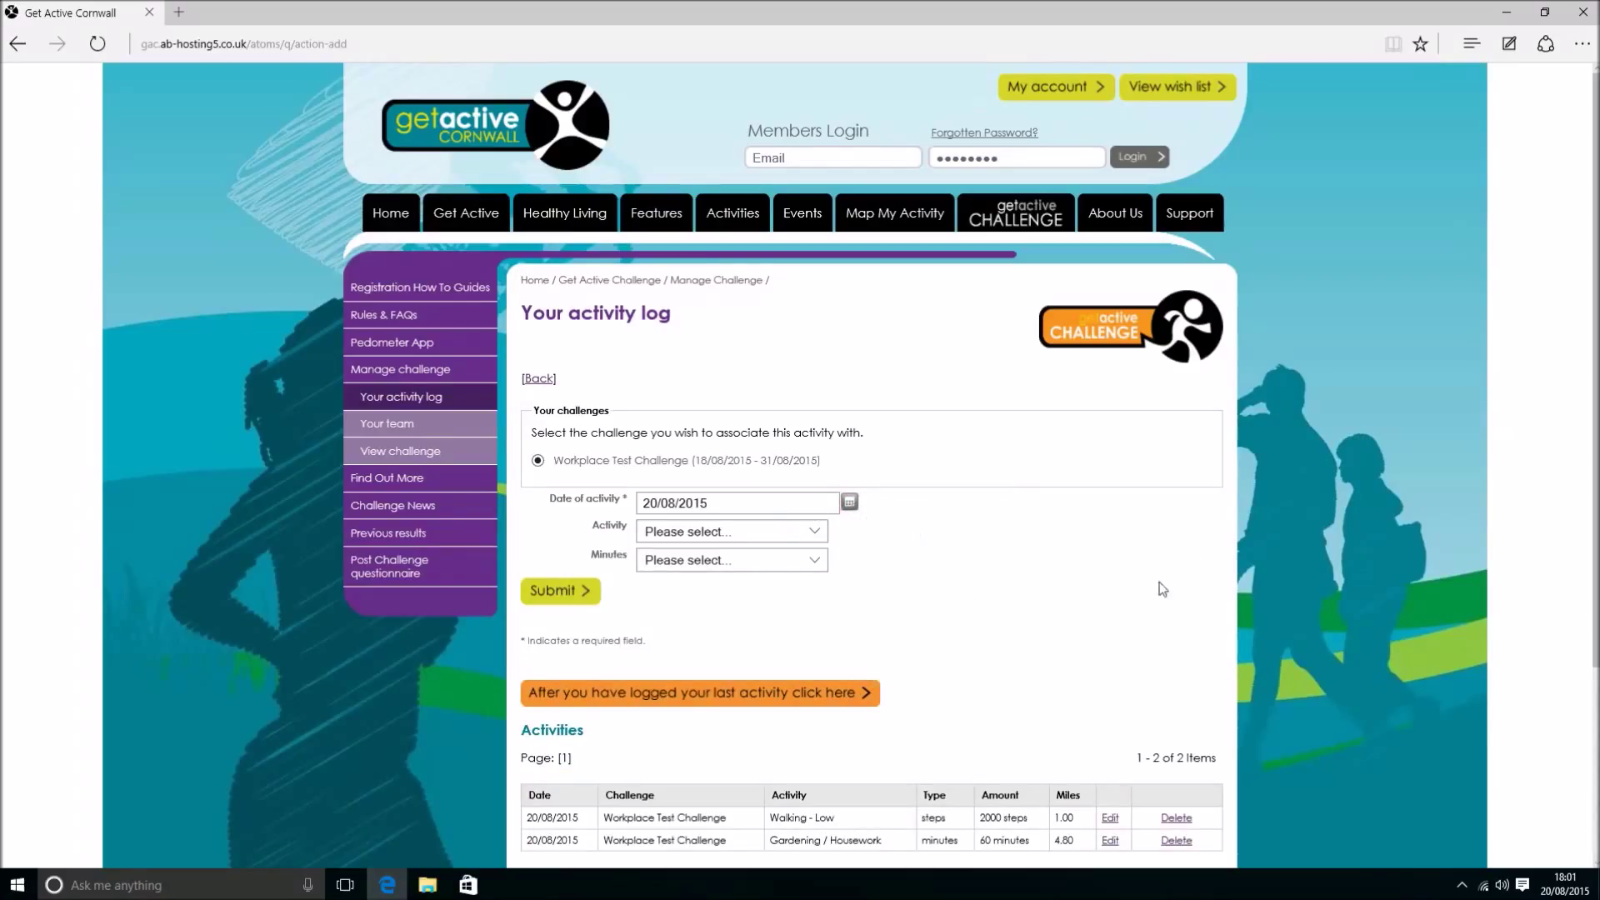
Step: Log the activity as Walking - Low with 20000 steps and submit the entry
left_click(748, 533)
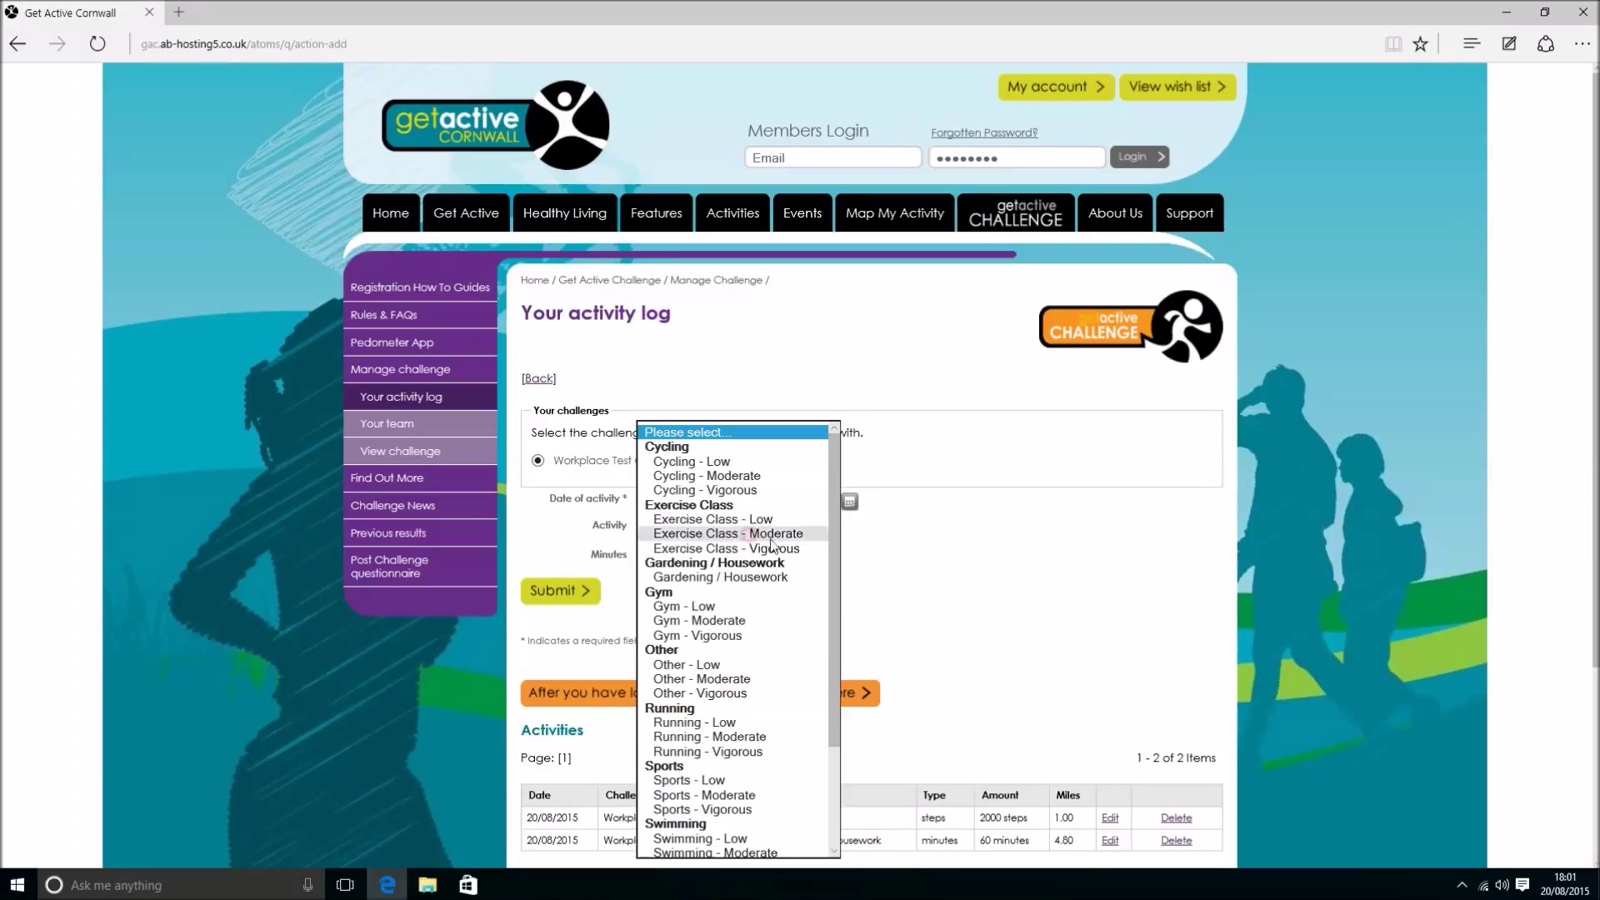
scroll(822, 643, "down", 3)
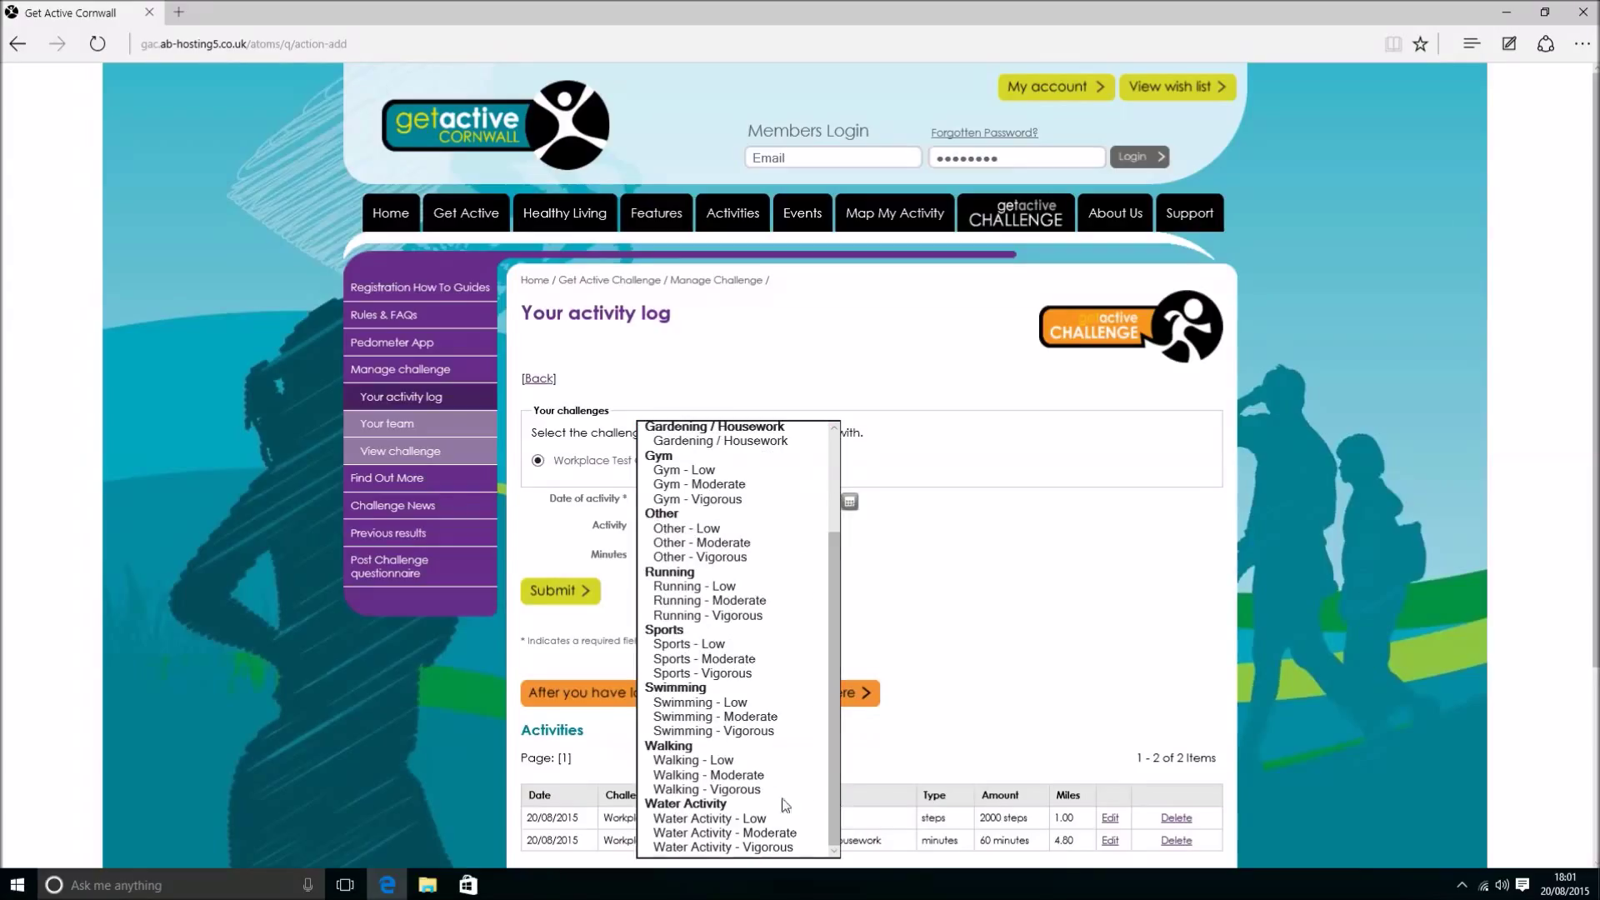
left_click(738, 756)
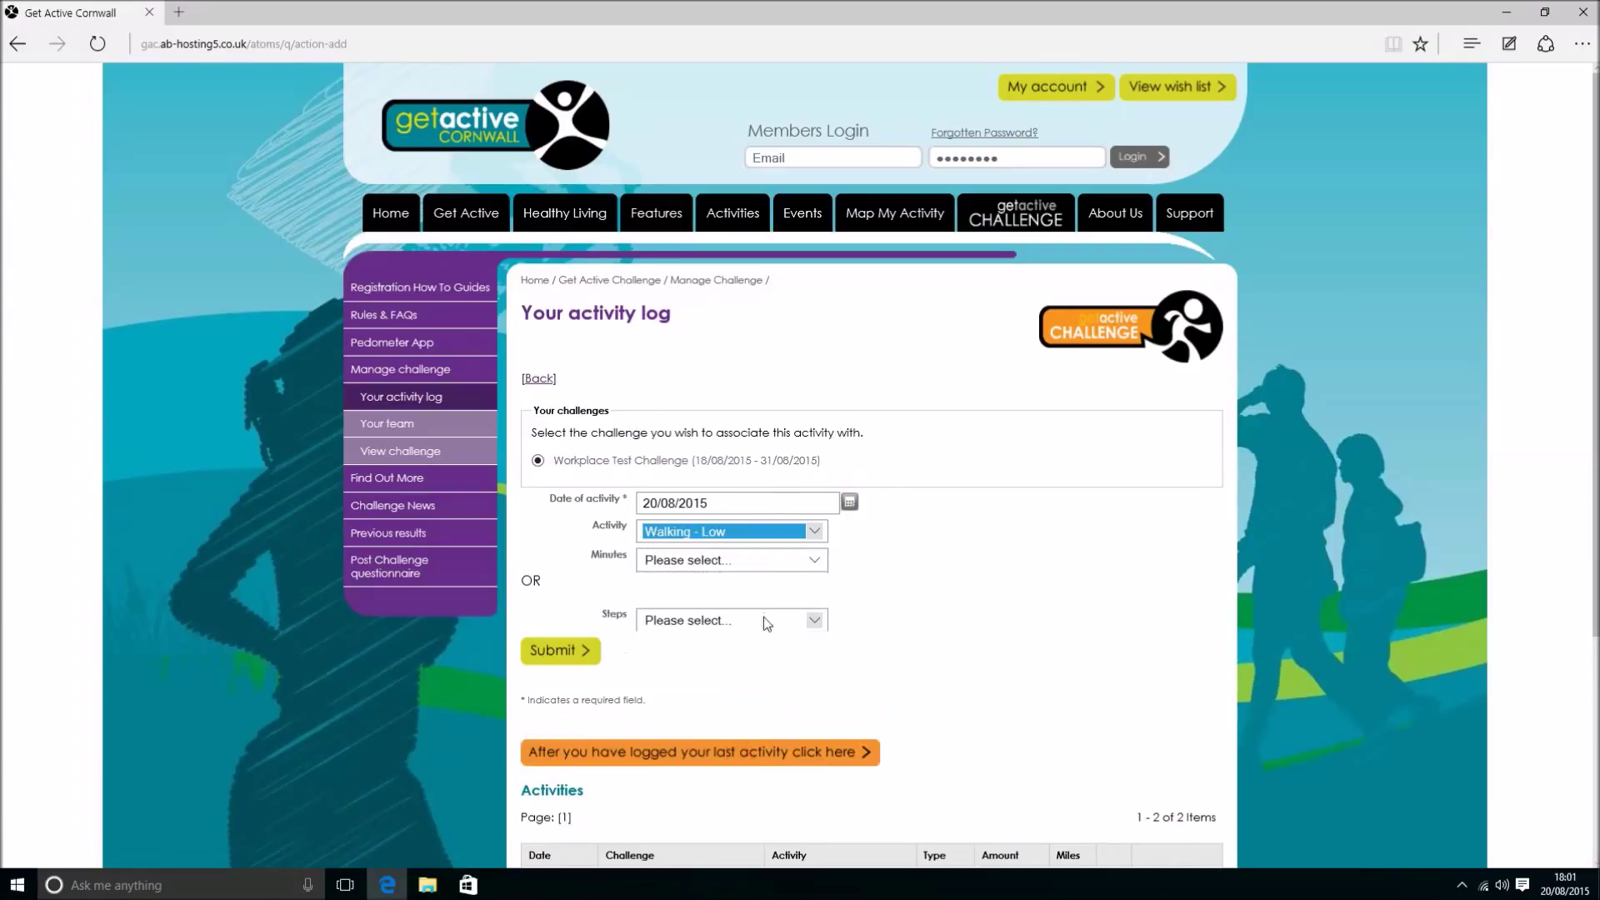
left_click(763, 617)
scroll(819, 713, "down", 3)
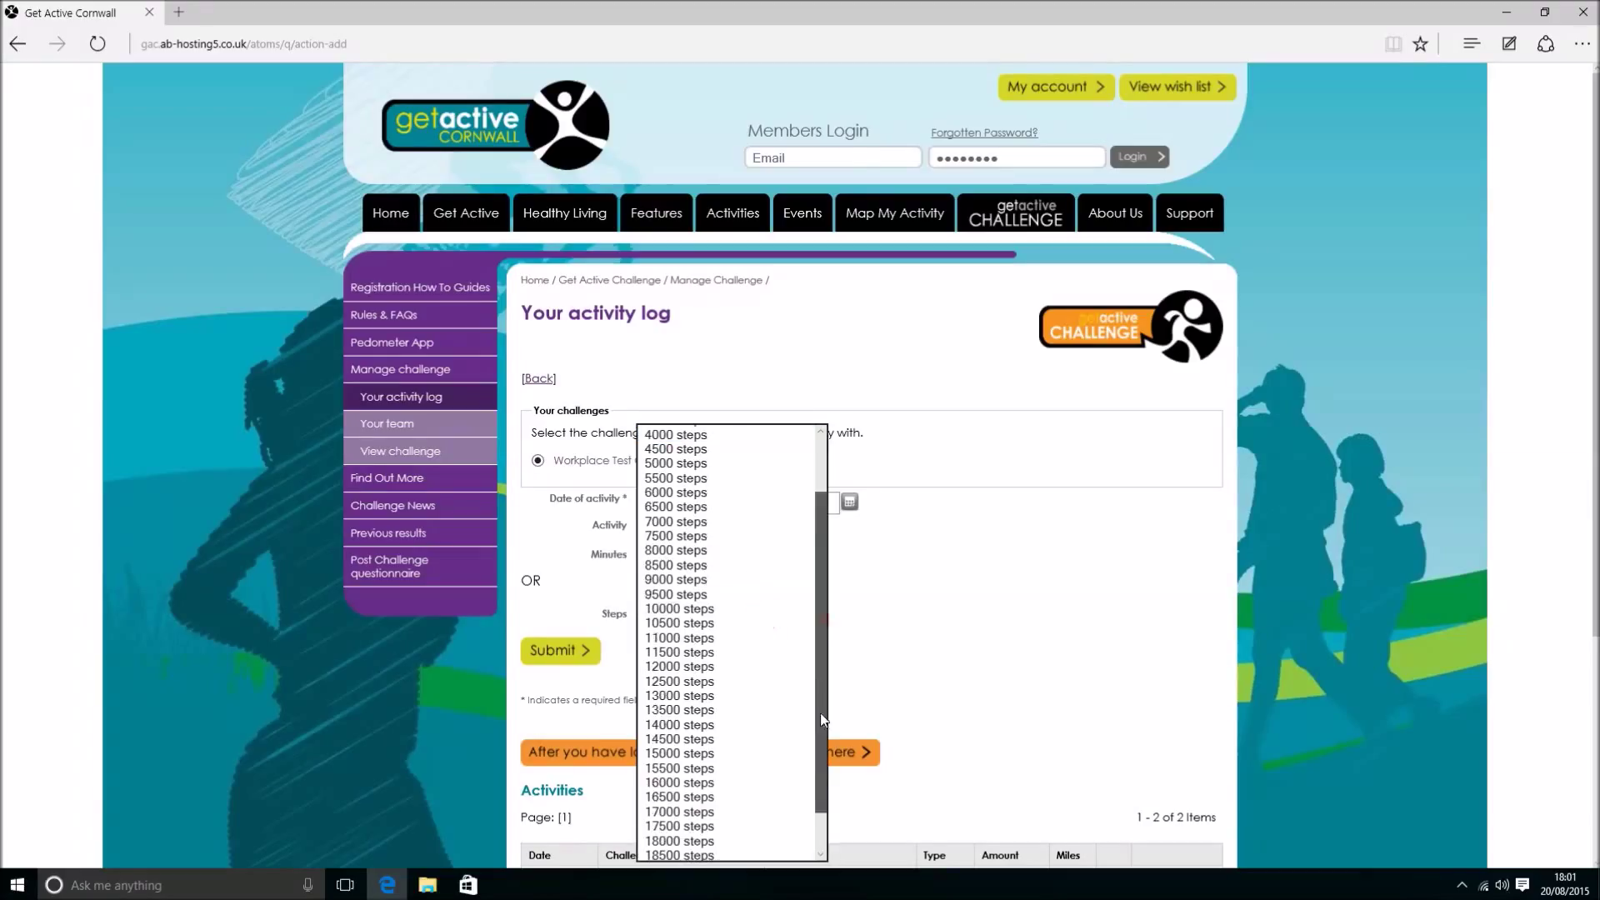
left_click(687, 851)
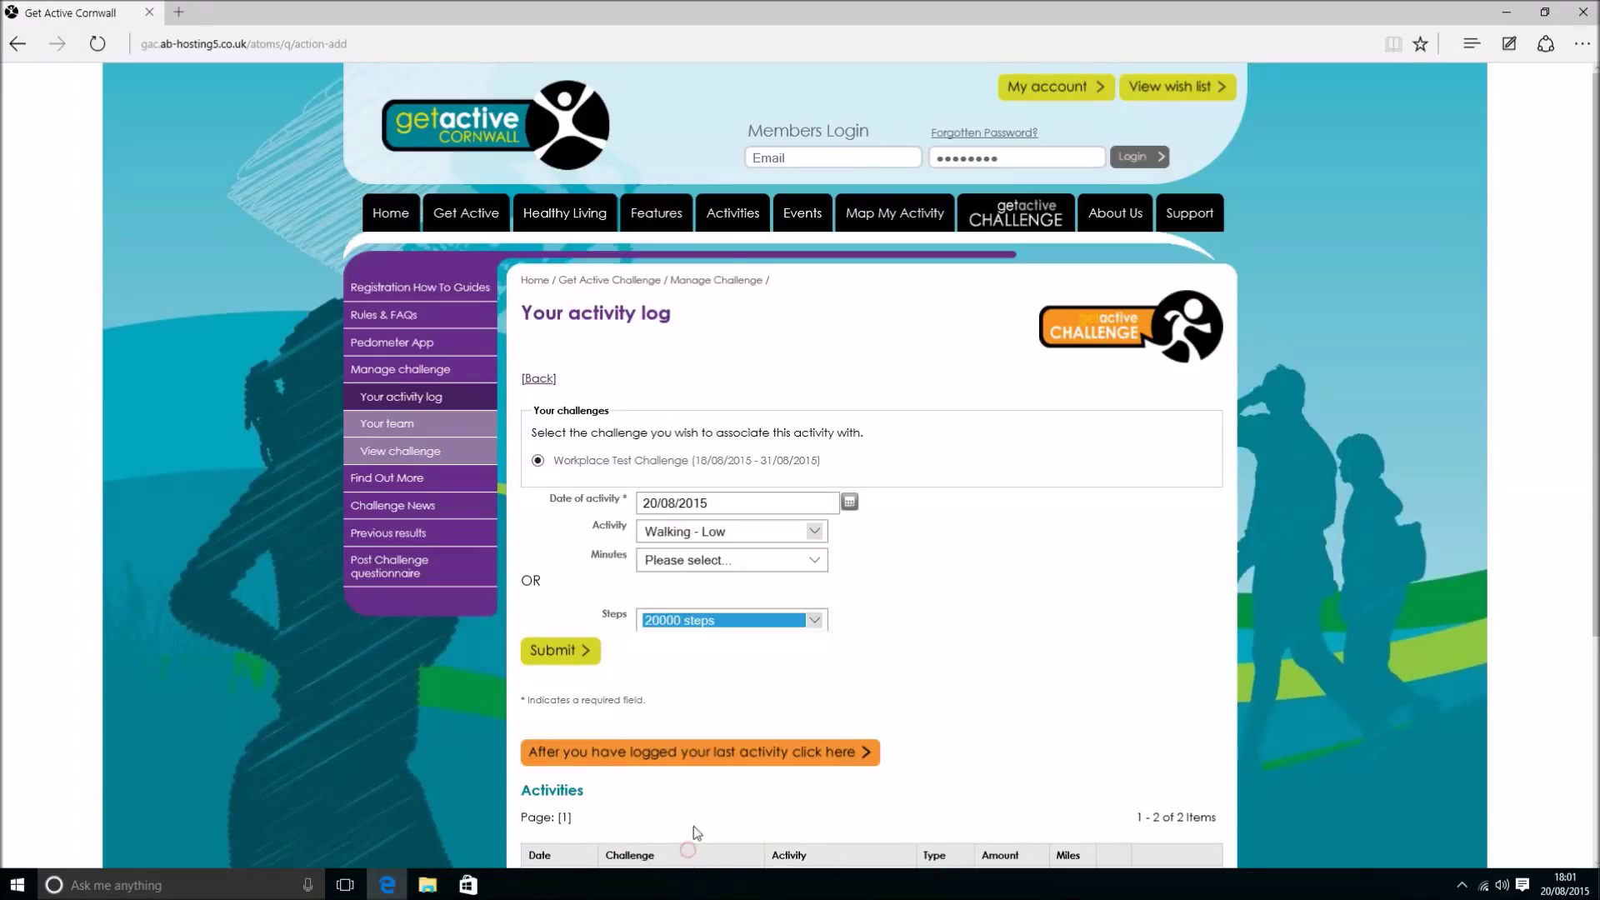
left_click(582, 661)
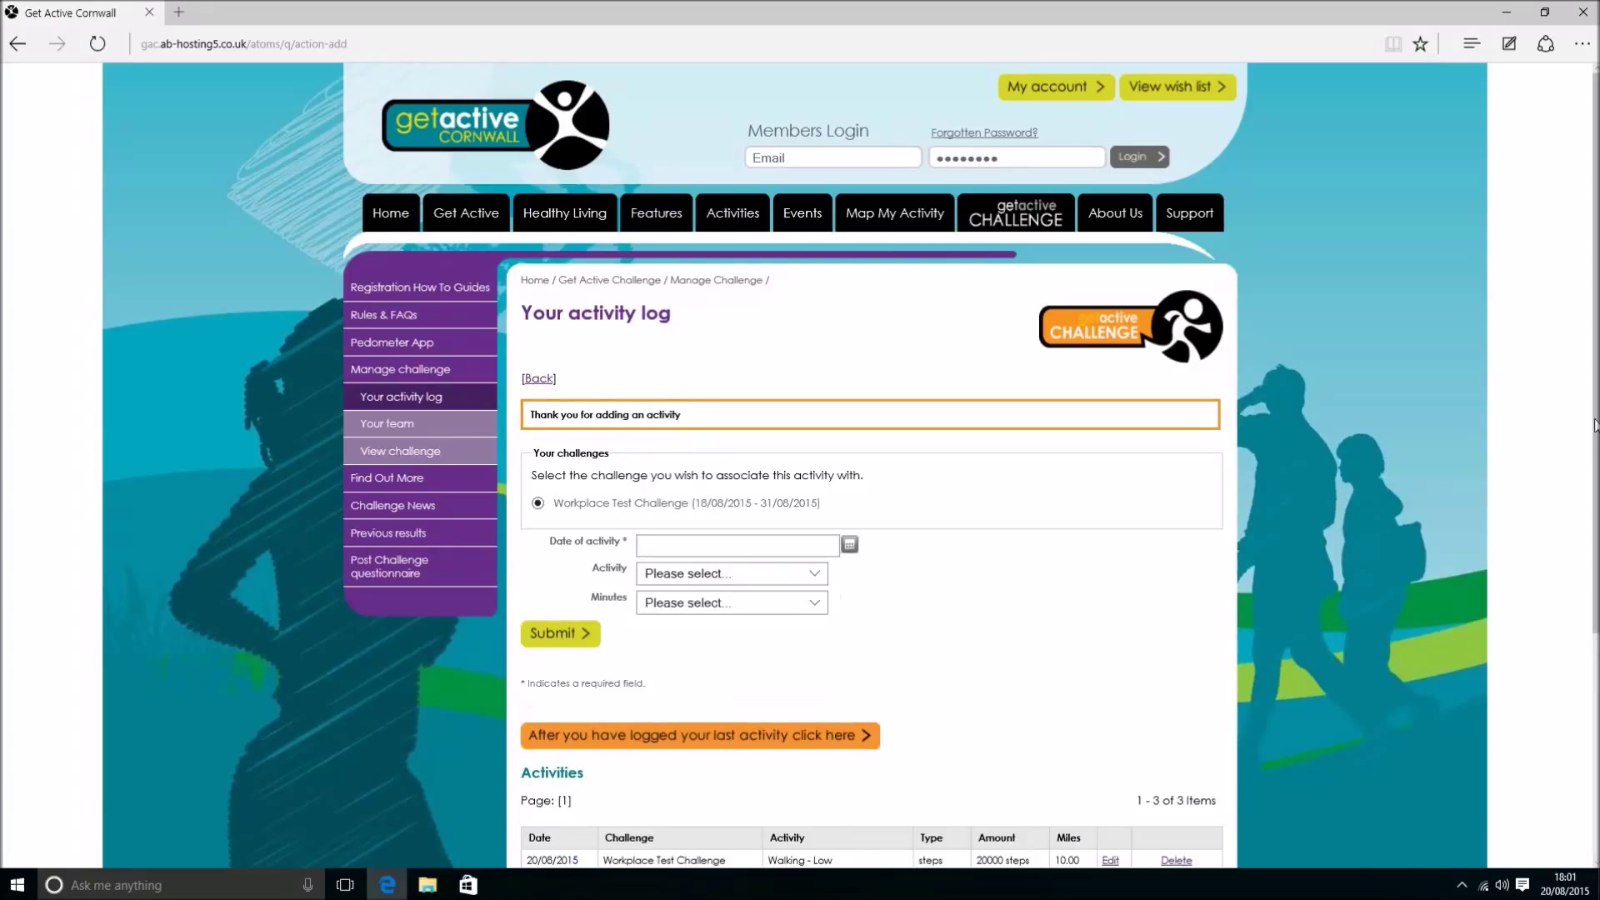
Step: Review the logged activities, then open the challenge progress from Manage challenge and examine the all-teams average distance
left_click_drag(1591, 423, 1585, 547)
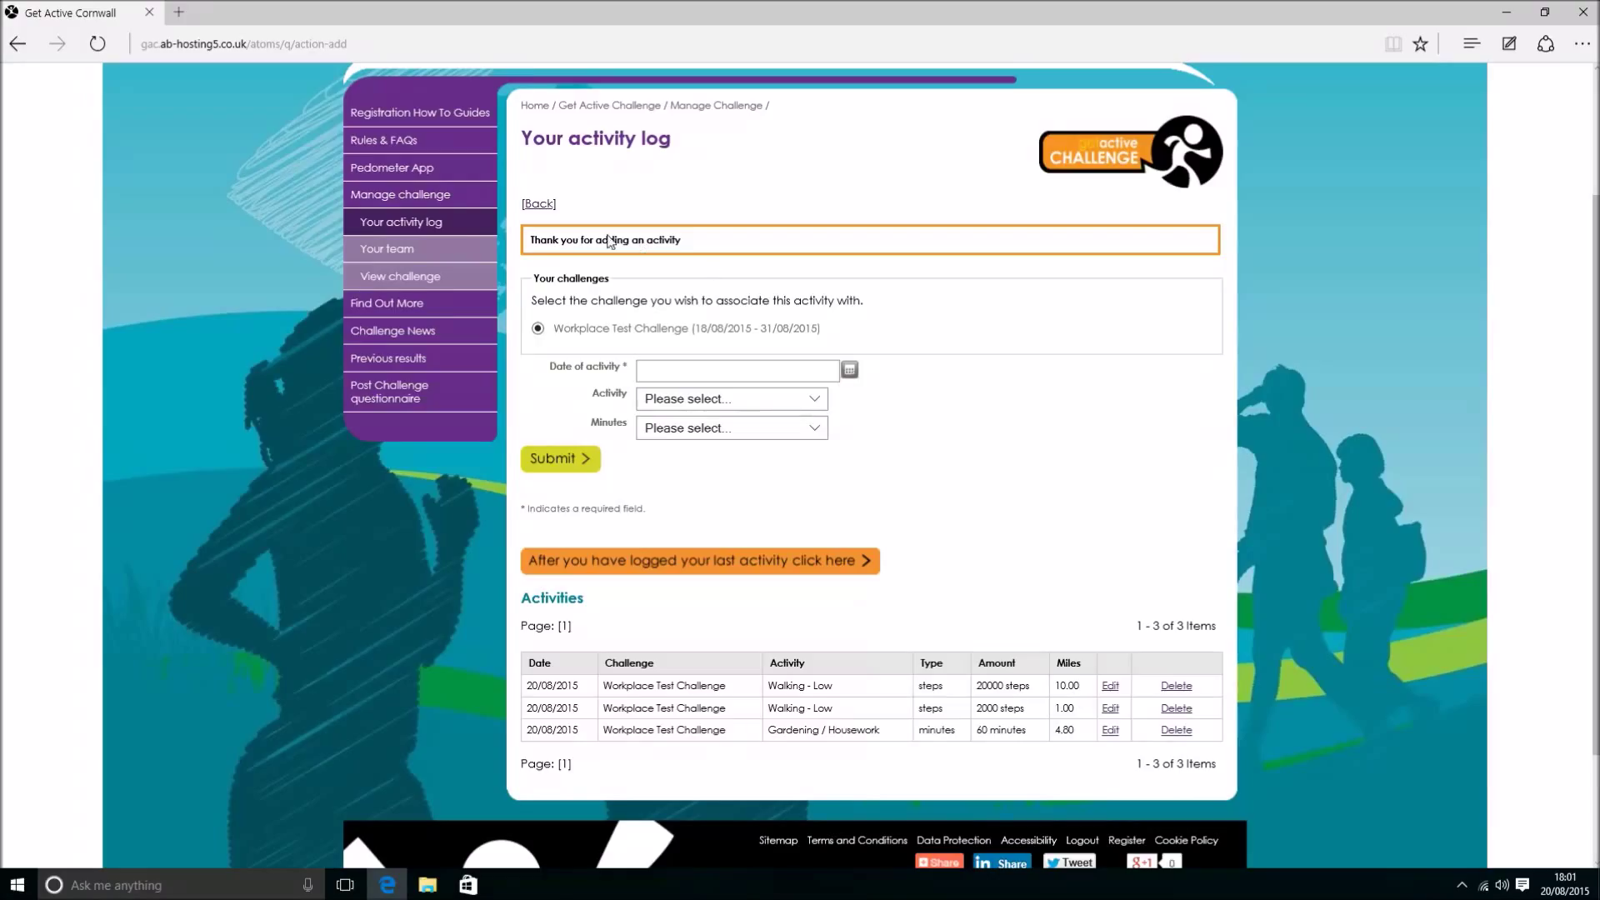
left_click(426, 203)
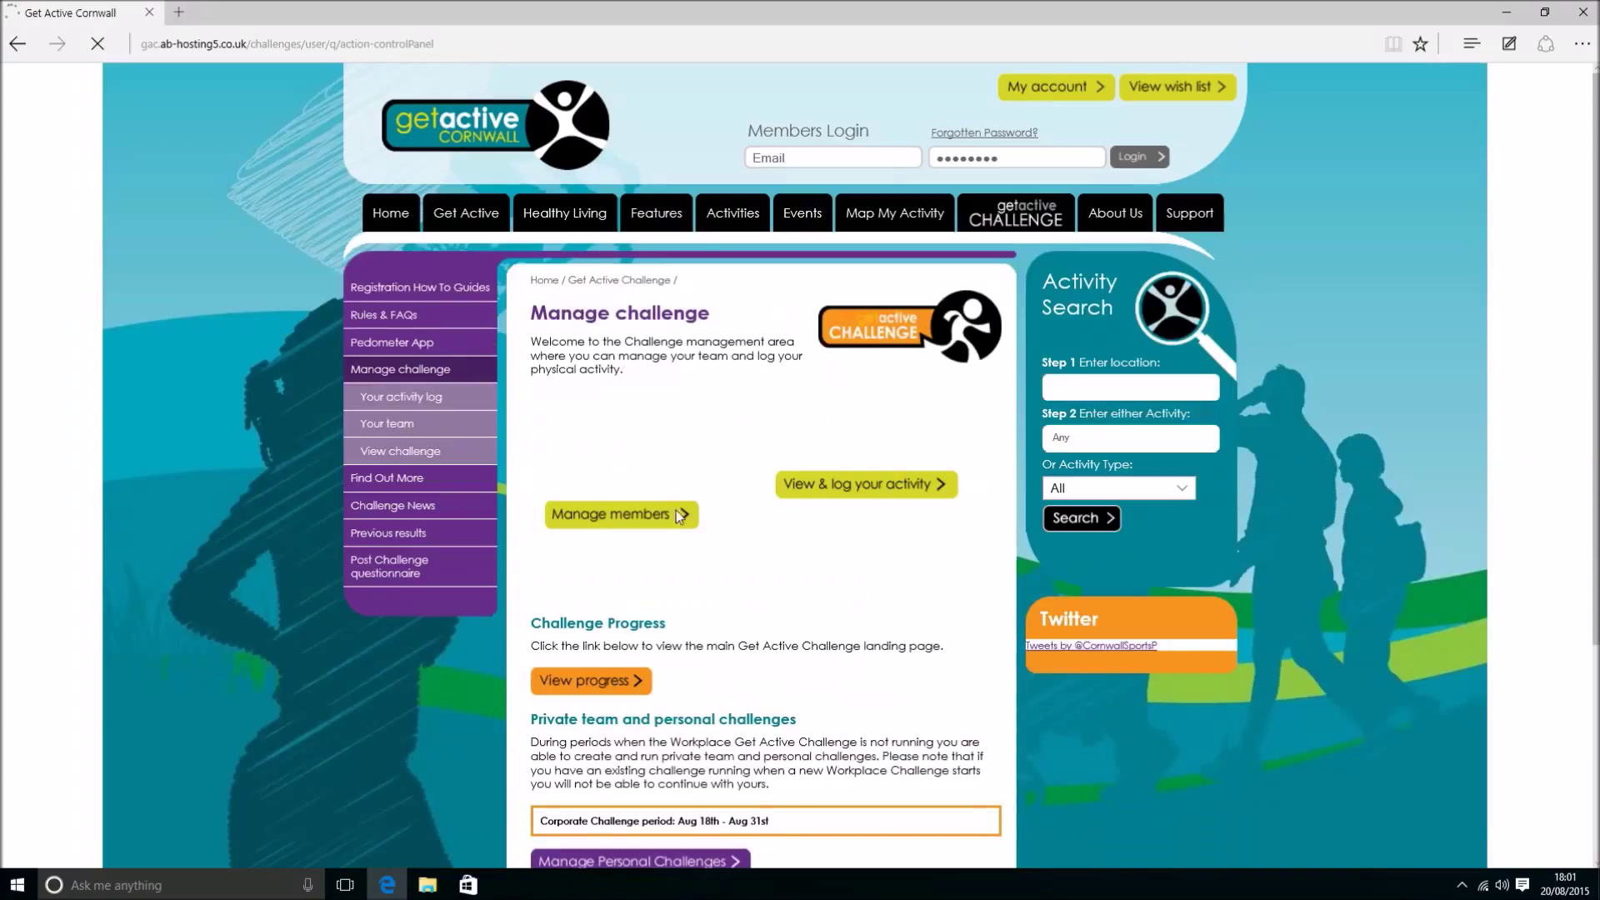
left_click(582, 689)
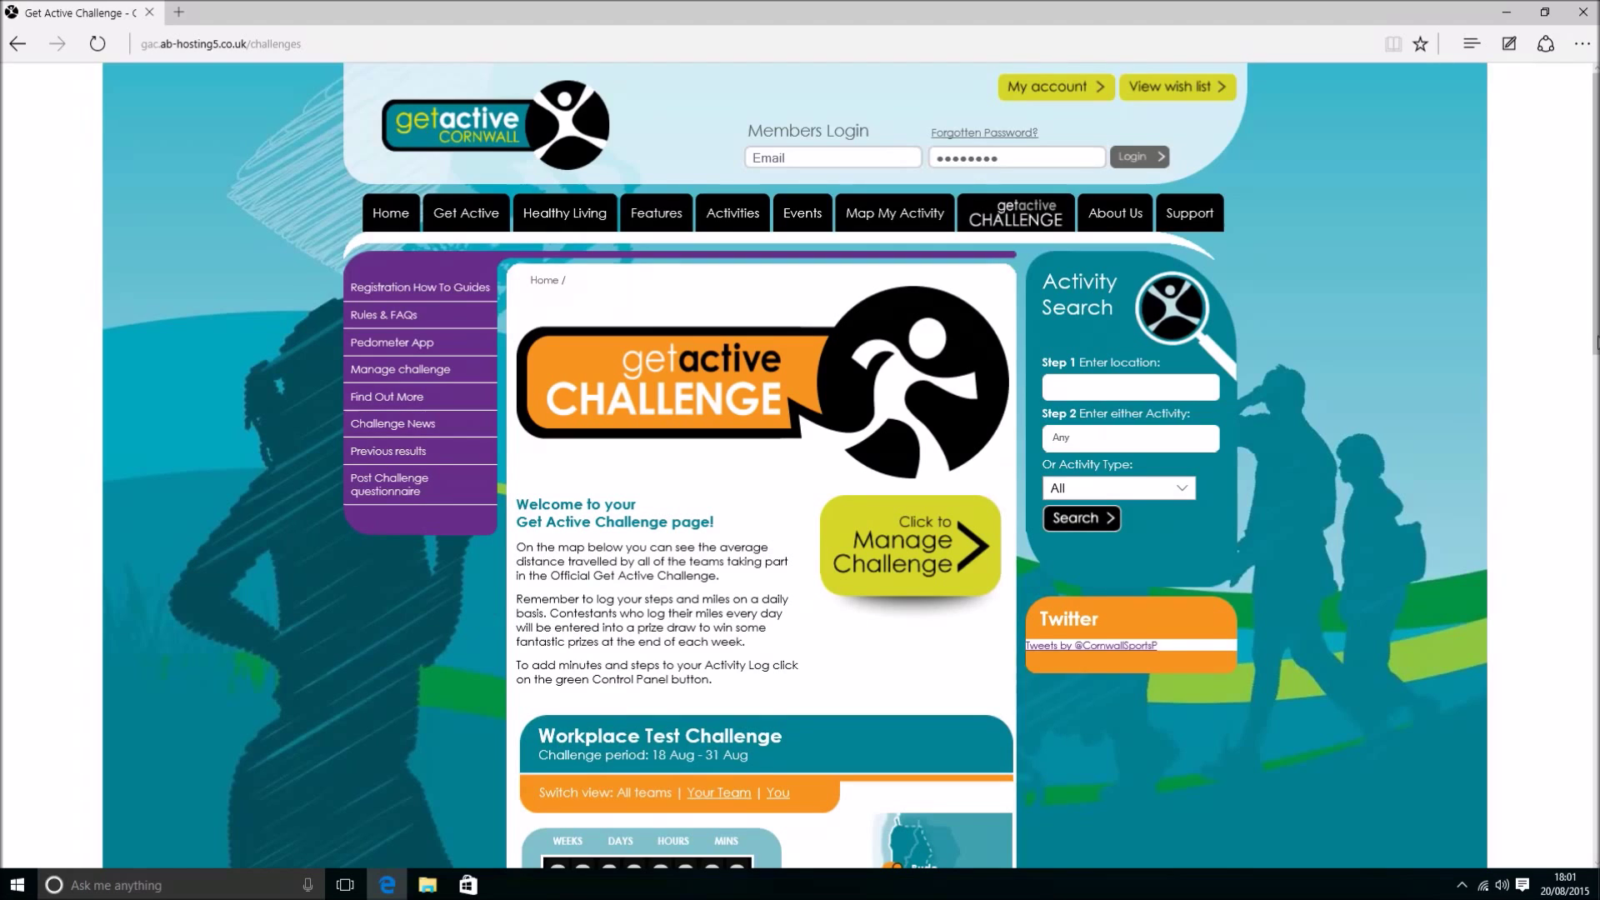
left_click_drag(1595, 342, 1443, 515)
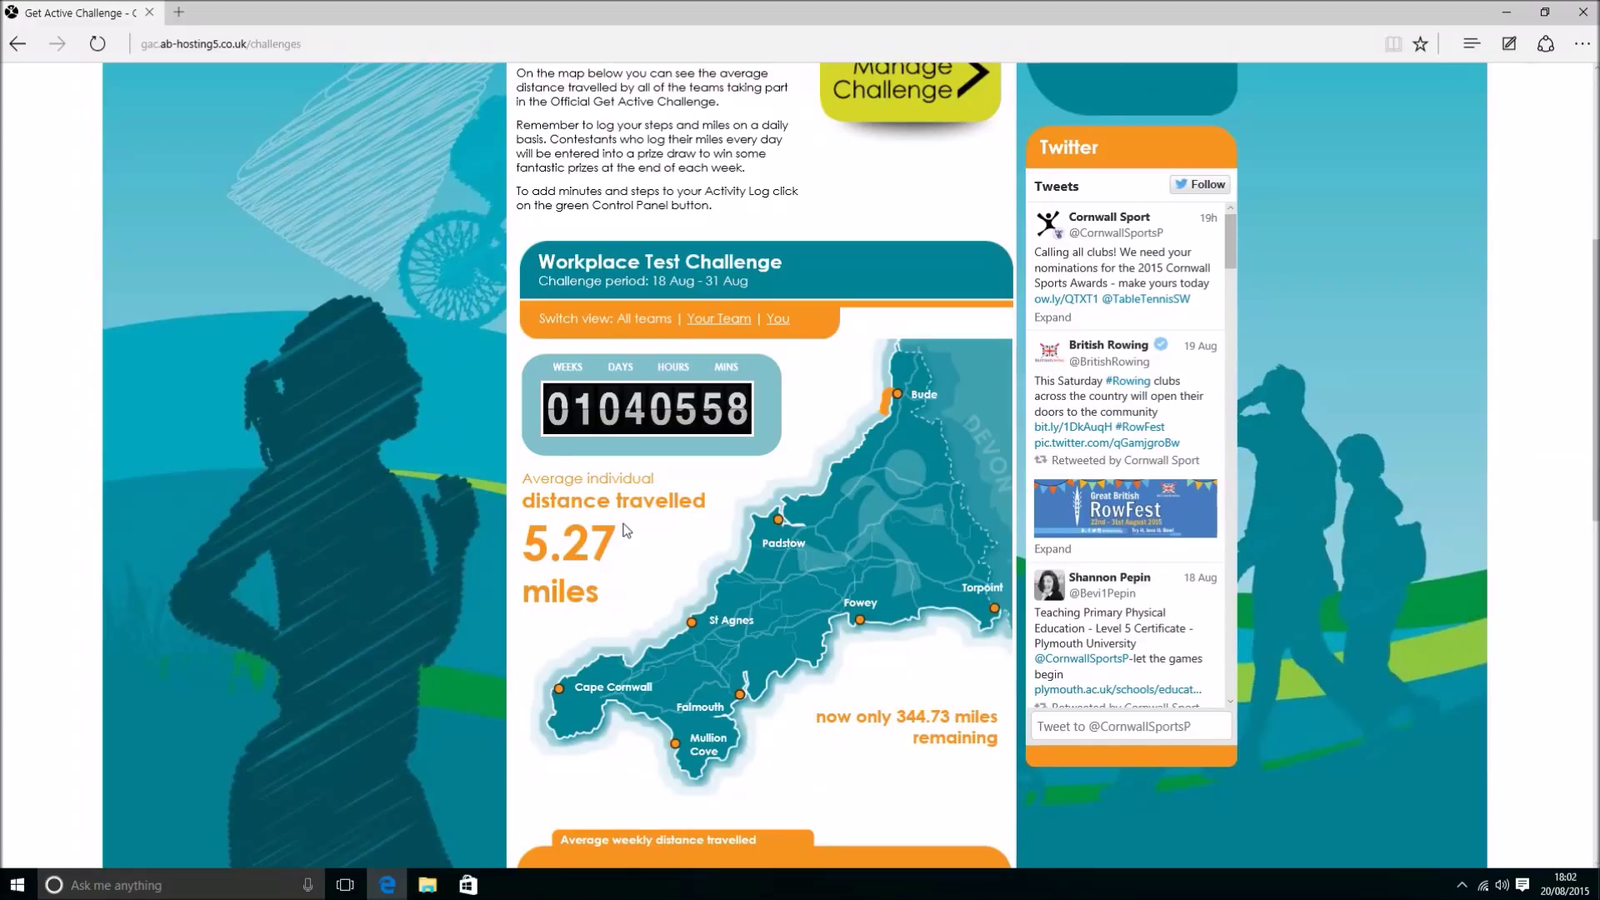
Step: Switch the challenge progress to your team and examine the distance travelled and the route on the map
left_click(741, 325)
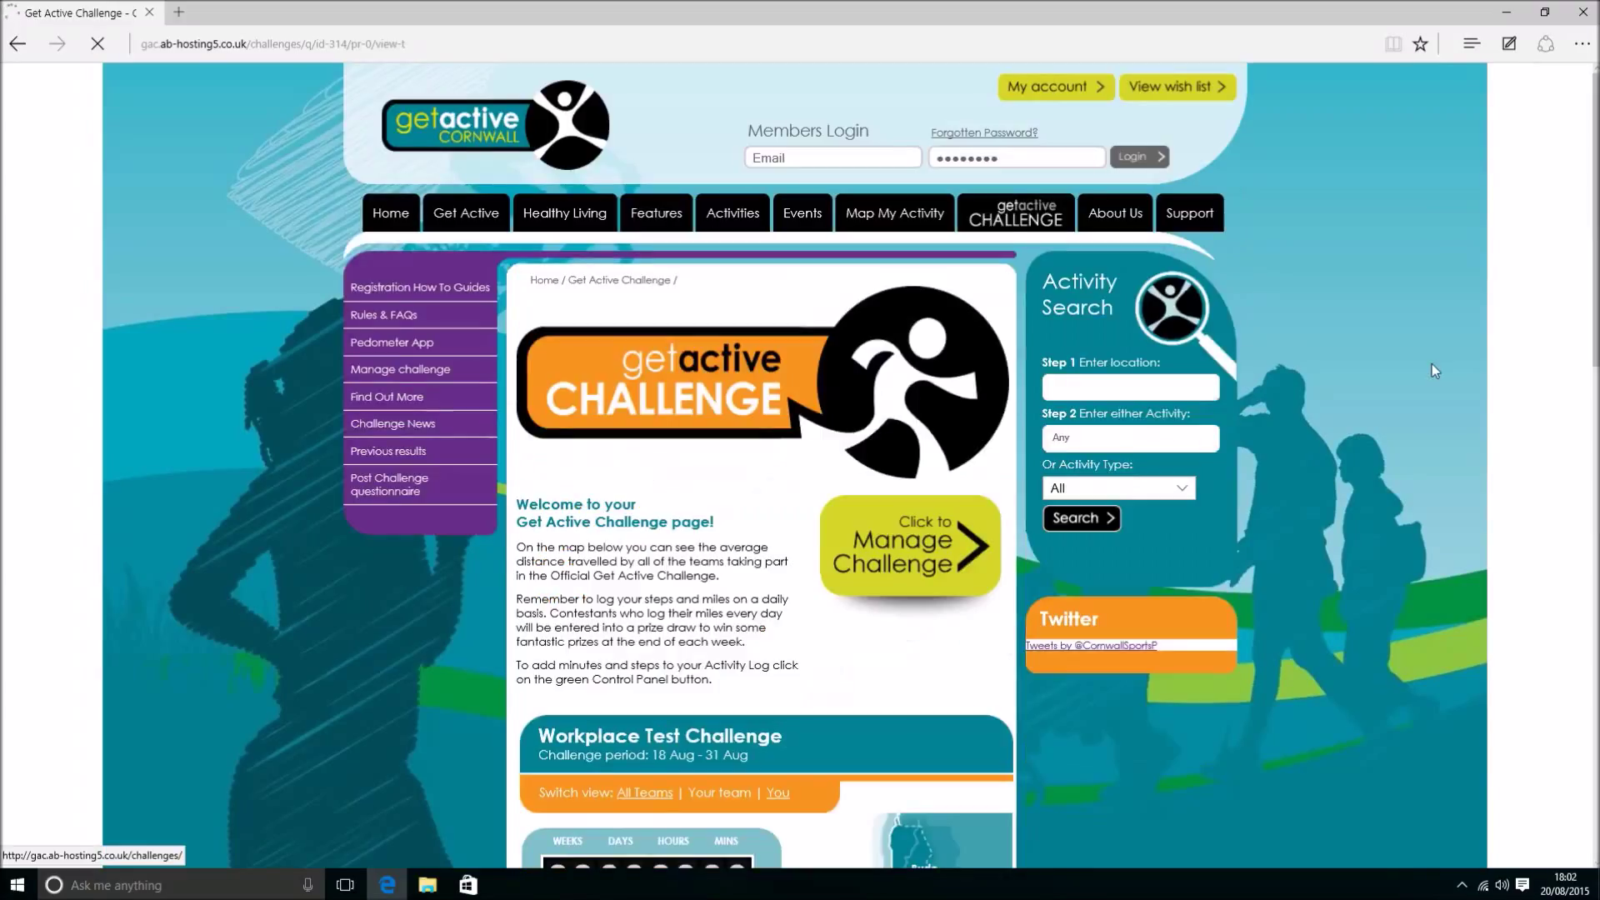
left_click_drag(1590, 340, 1587, 479)
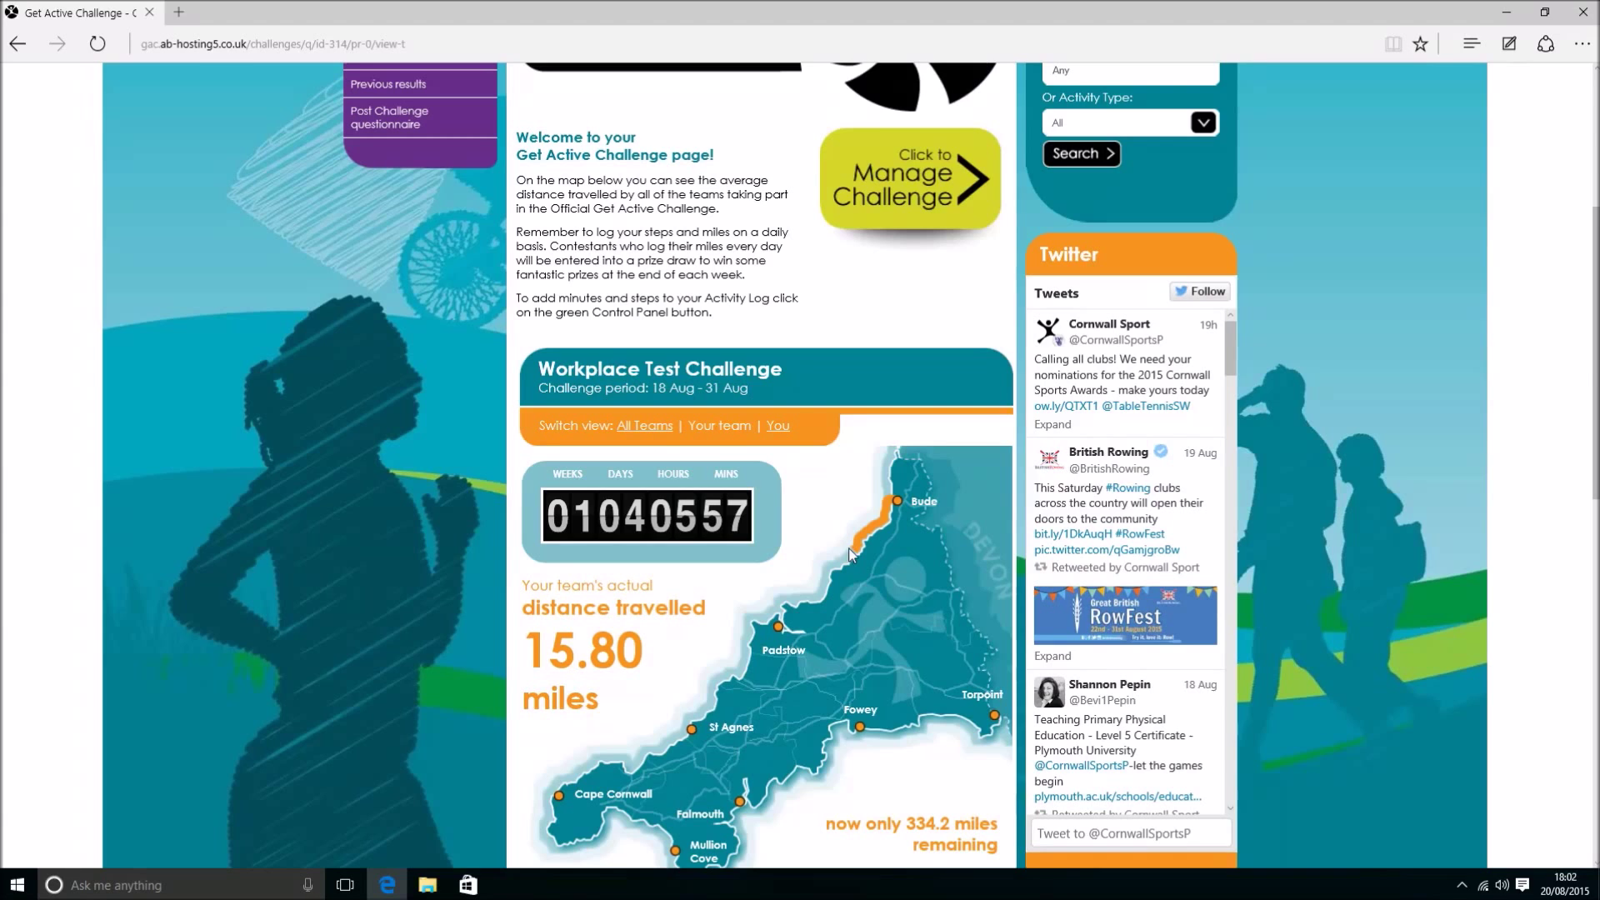
scroll(1596, 351, "down", 3)
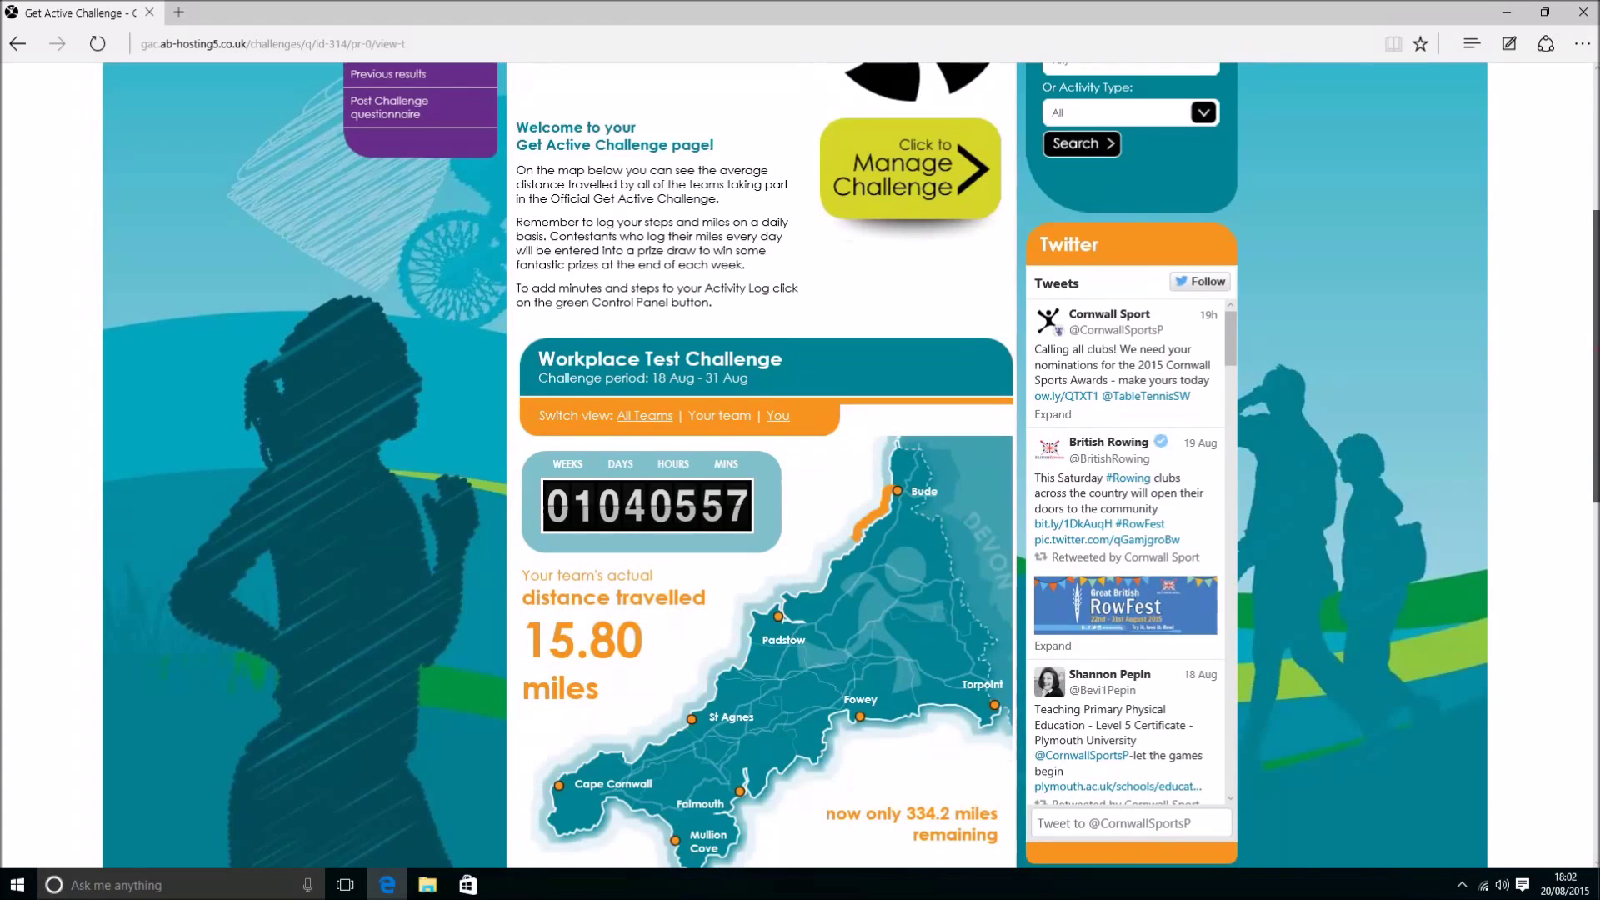
left_click_drag(1595, 432, 1596, 398)
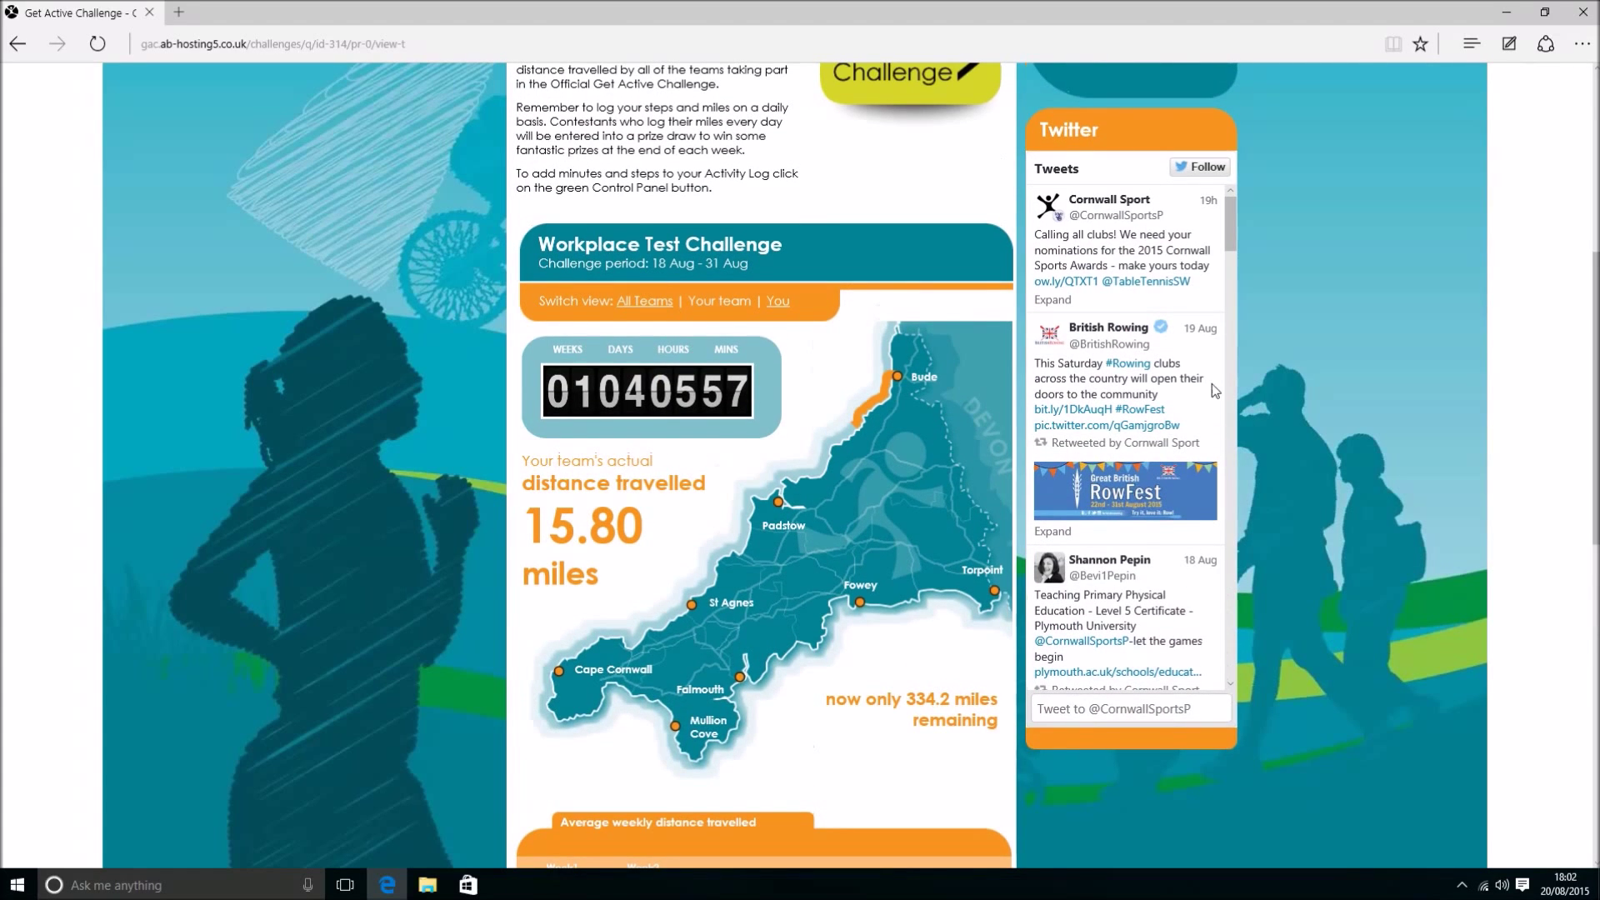
Step: Switch the challenge progress to your individual view and examine your distance travelled and map route
left_click(782, 304)
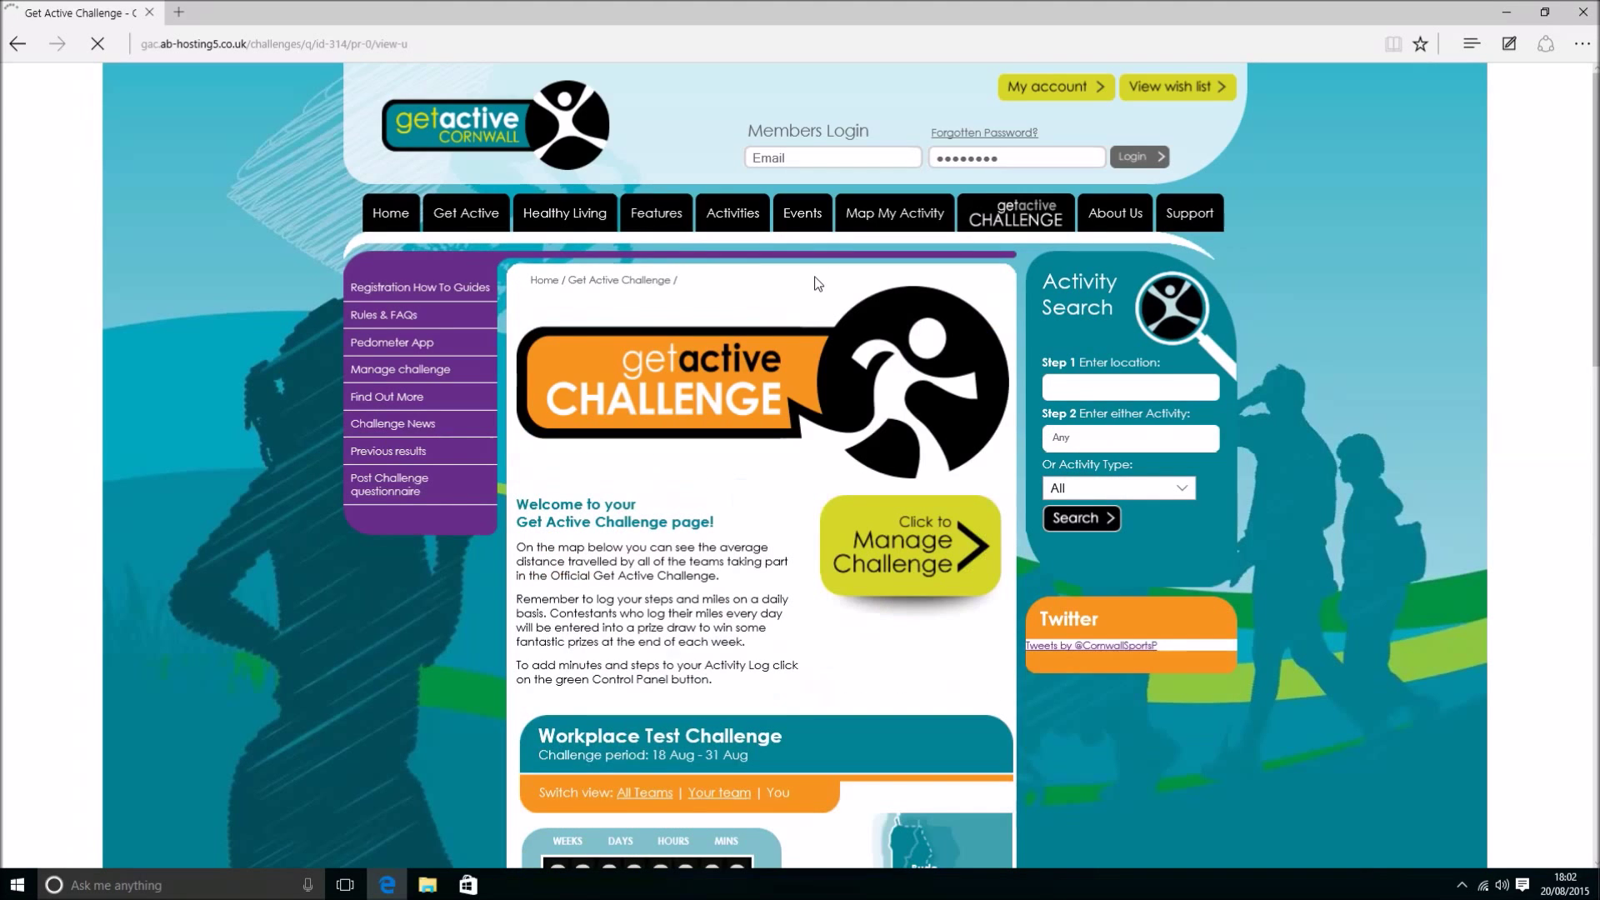
left_click_drag(1592, 288, 1588, 461)
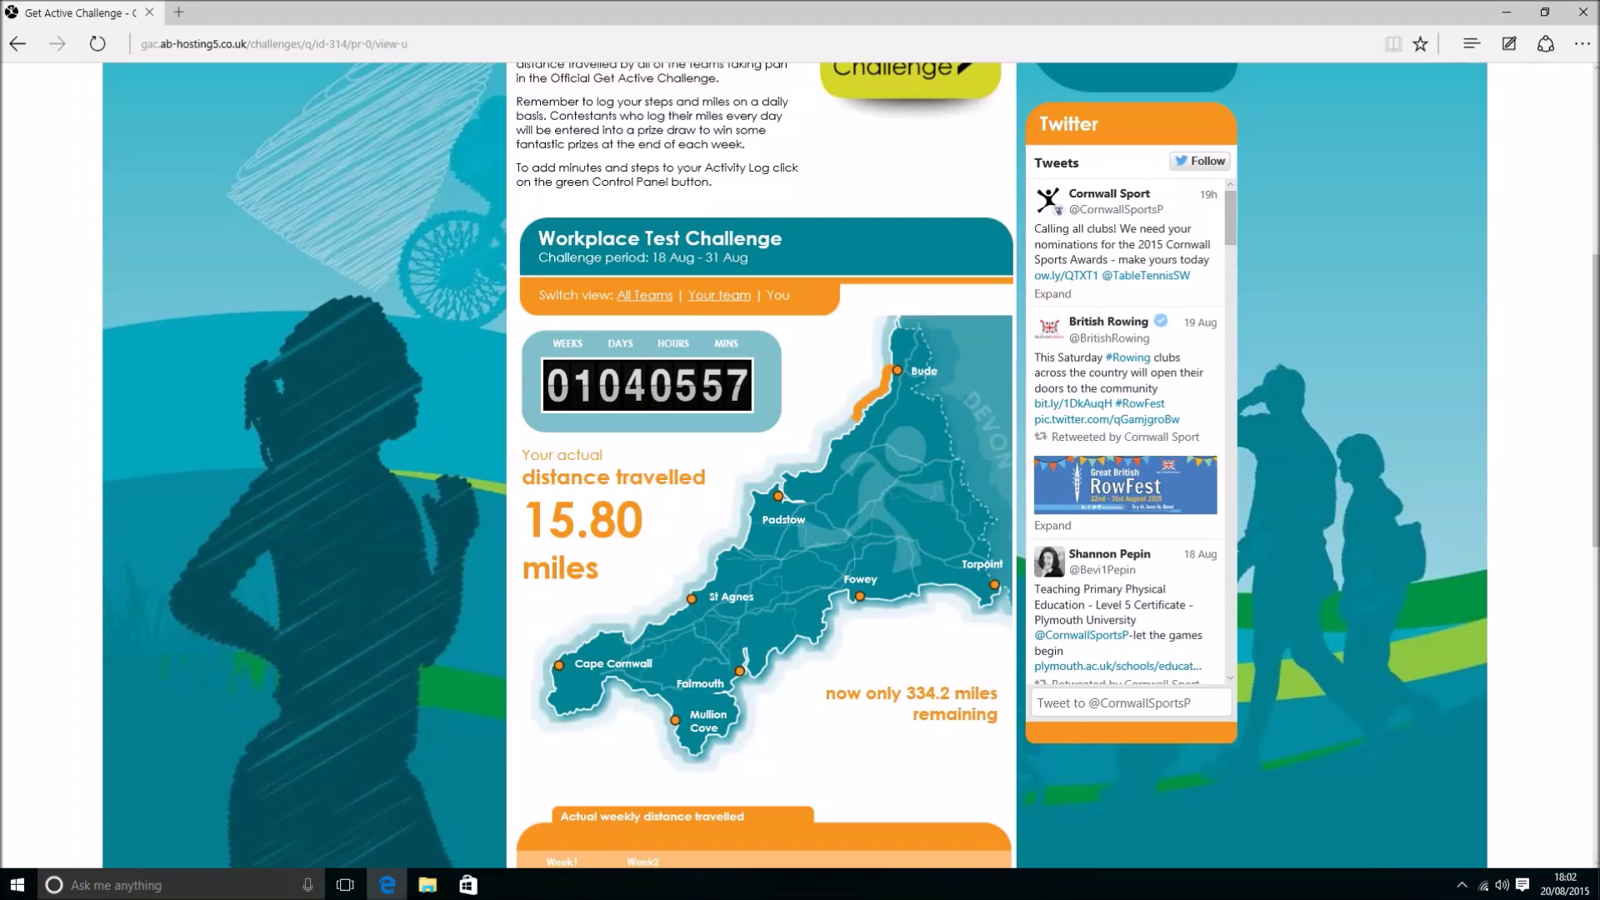
left_click_drag(1592, 492, 1592, 312)
Step: Return to the activity log through Manage challenge and open the Challenge Feedback questionnaire for those who have logged their last activity
left_click(885, 520)
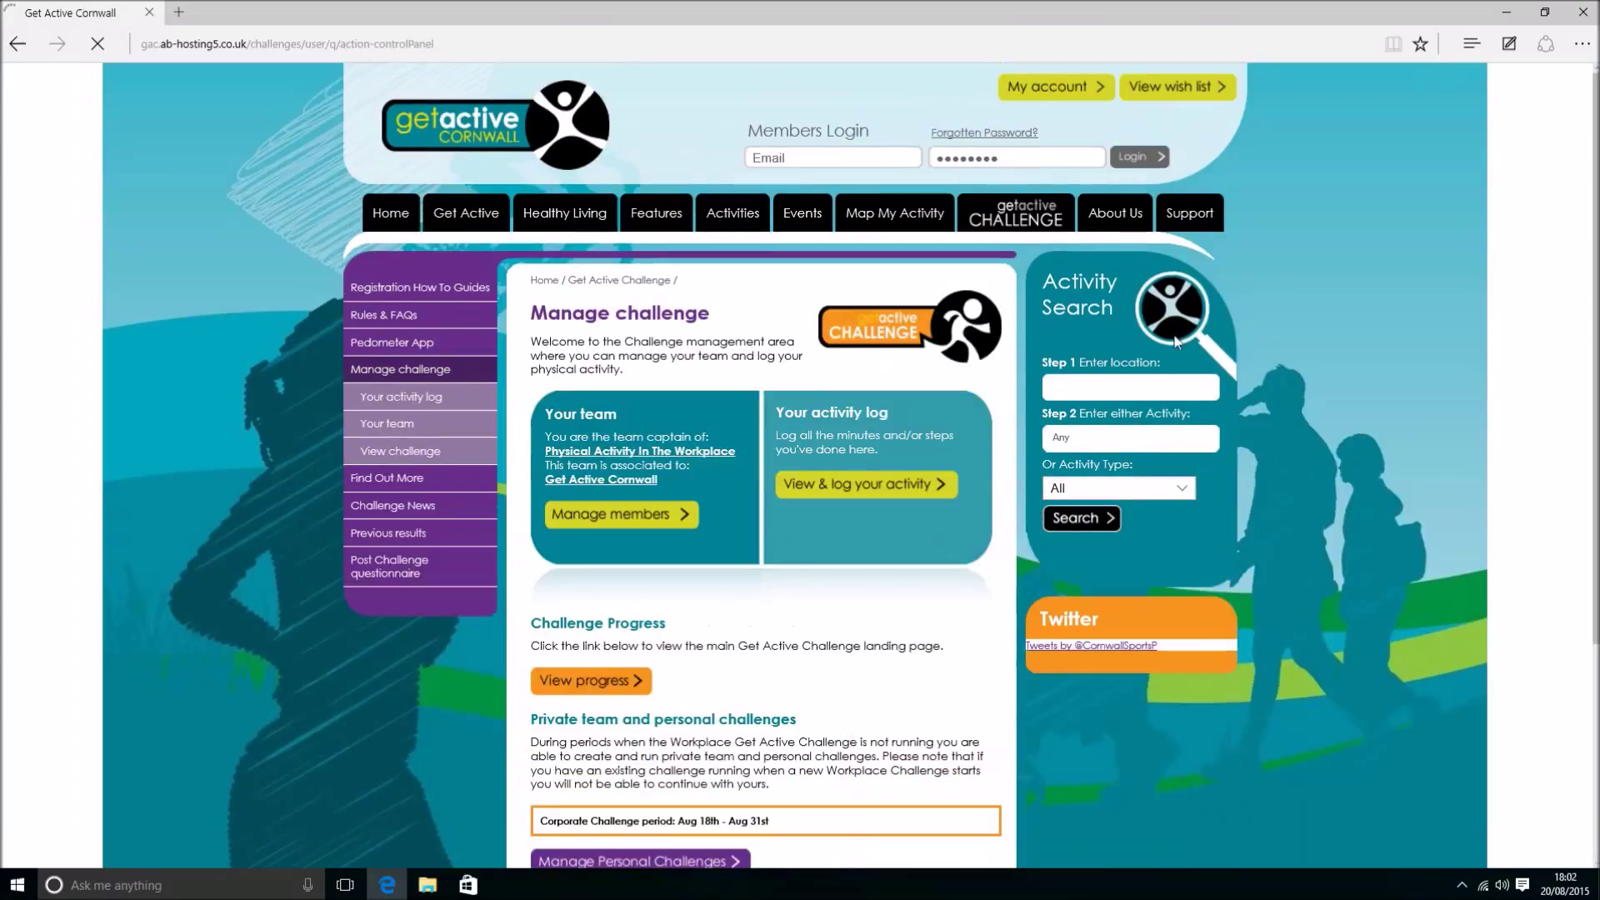
left_click(895, 491)
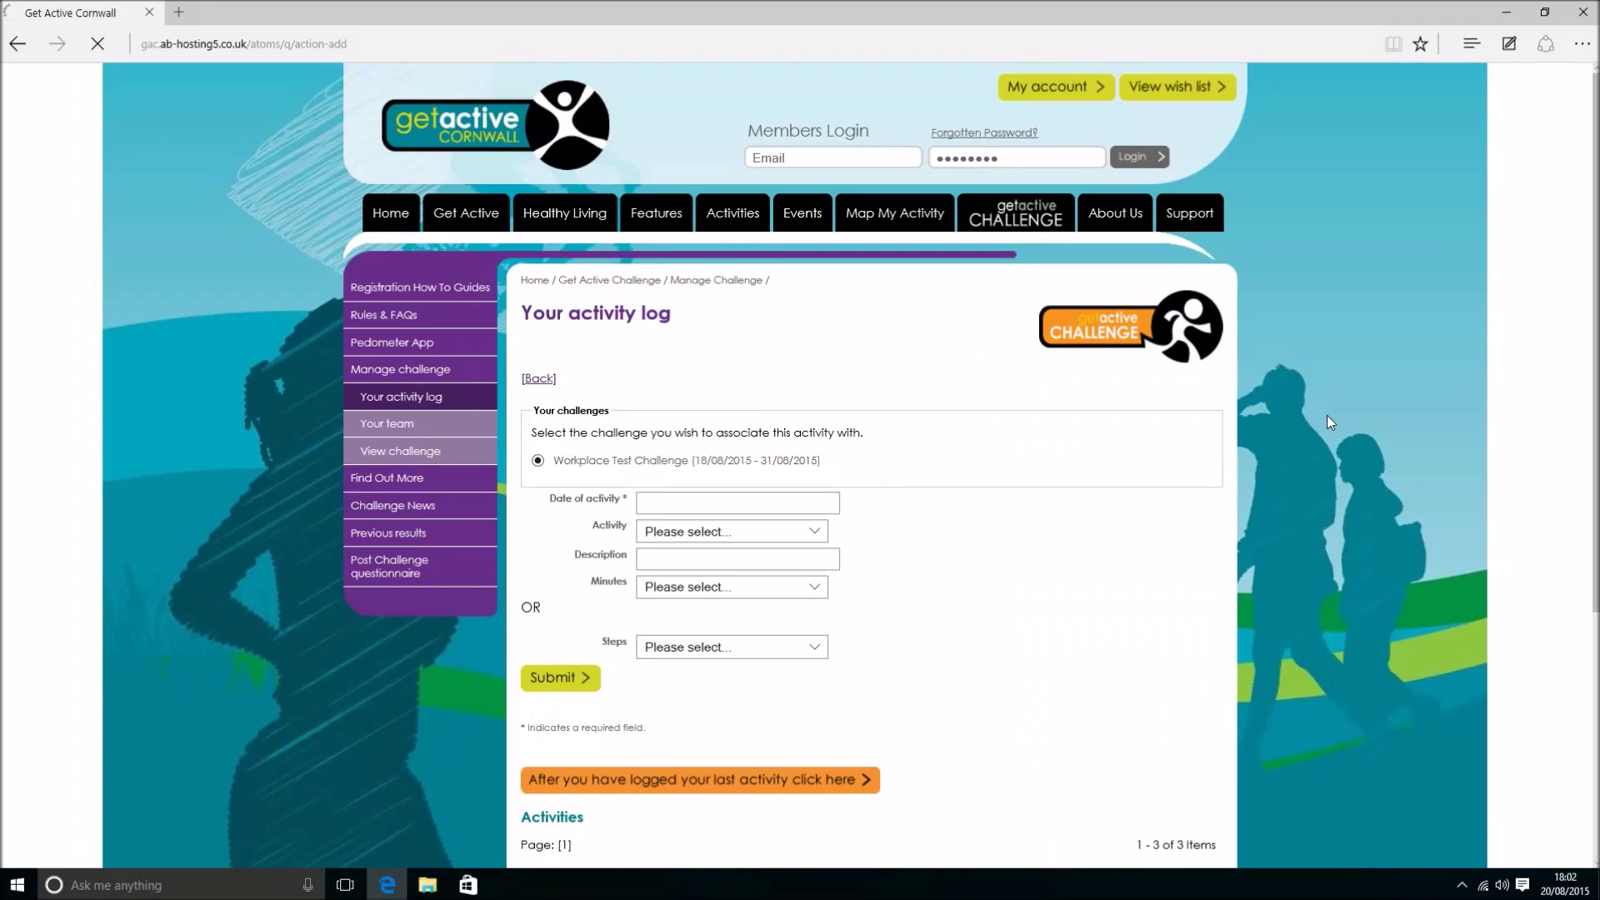
mouse_move(1597, 289)
left_mouse_down()
mouse_move(1598, 390)
mouse_move(1596, 289)
left_mouse_up()
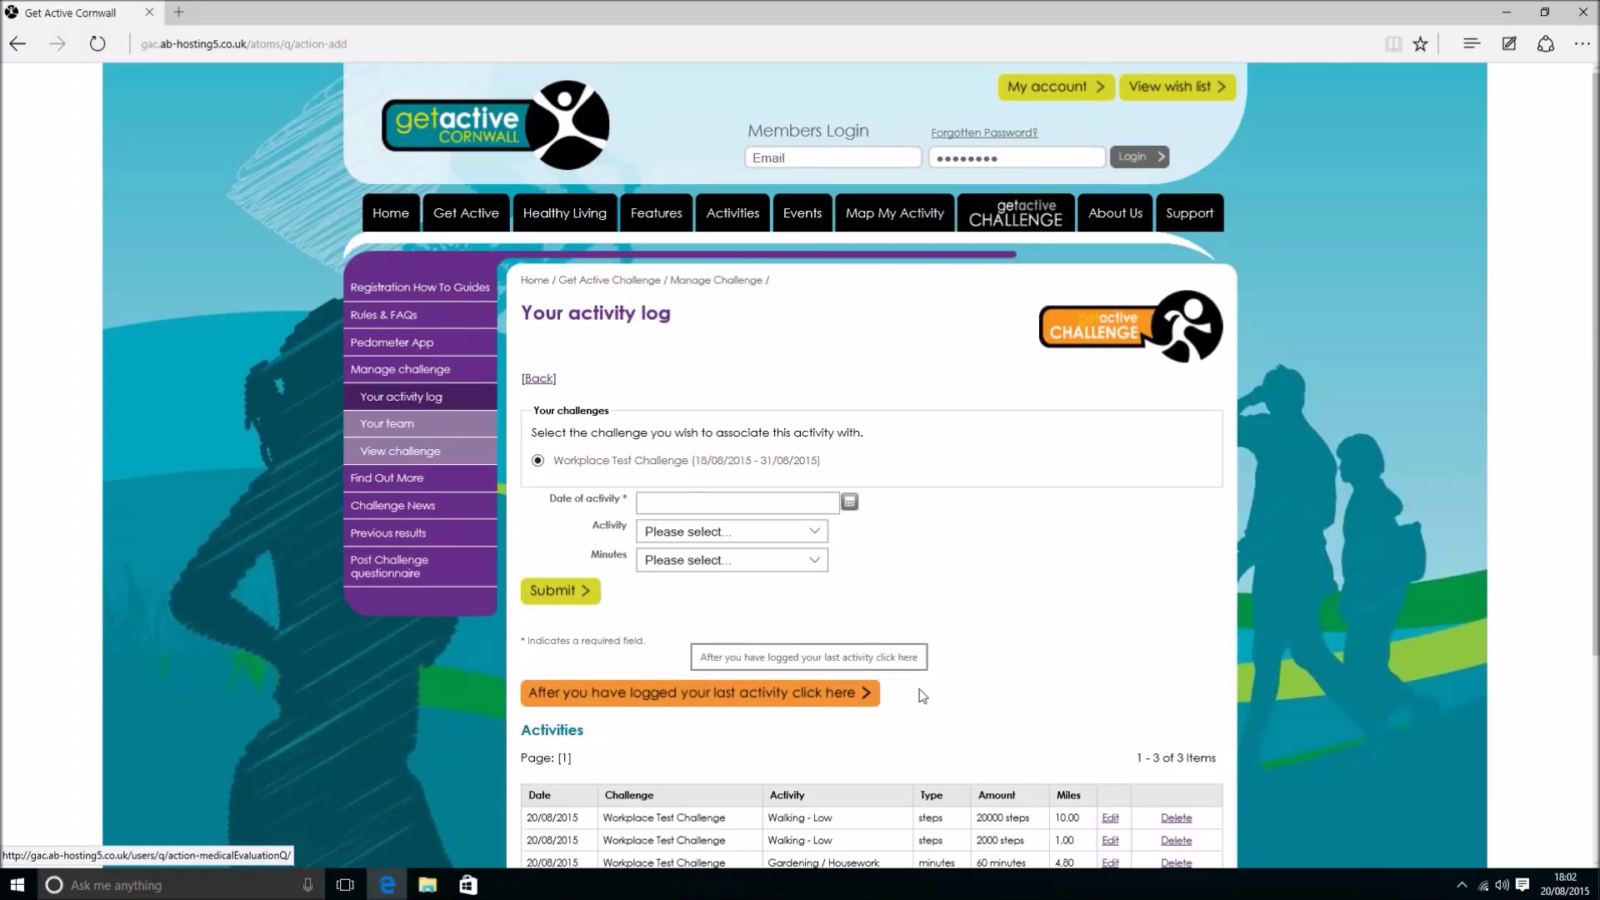
left_click(827, 696)
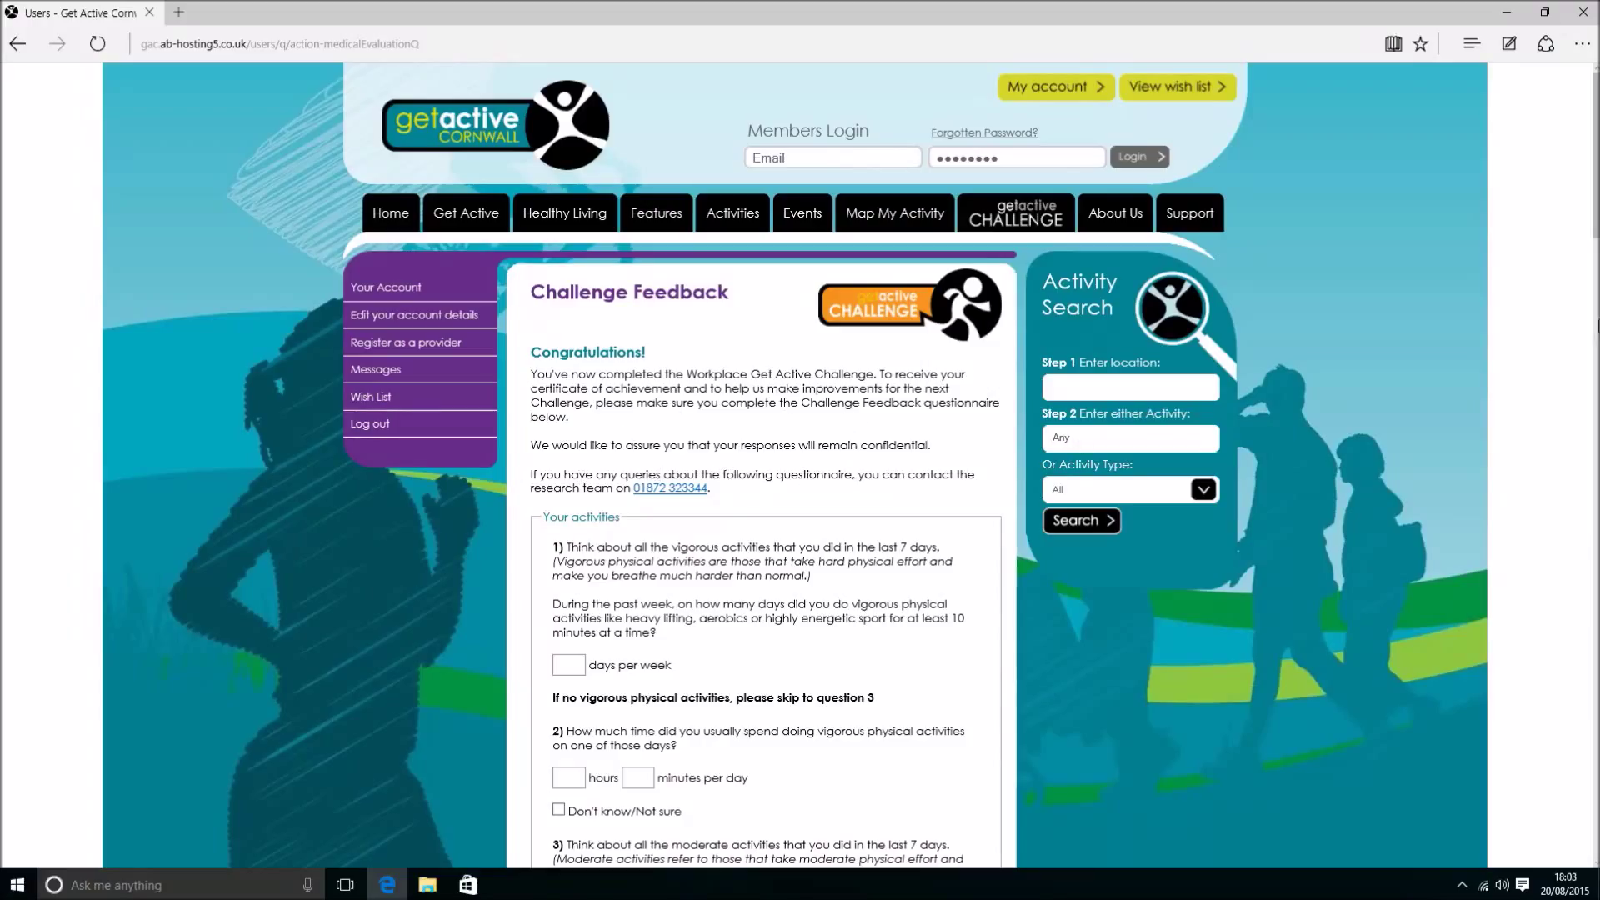
Step: Answer questions 1 and 2 with 7 days per week of vigorous activity at 1 hour 0 minutes per day
scroll(1594, 250, "down", 2)
scroll(1594, 250, "down", 1)
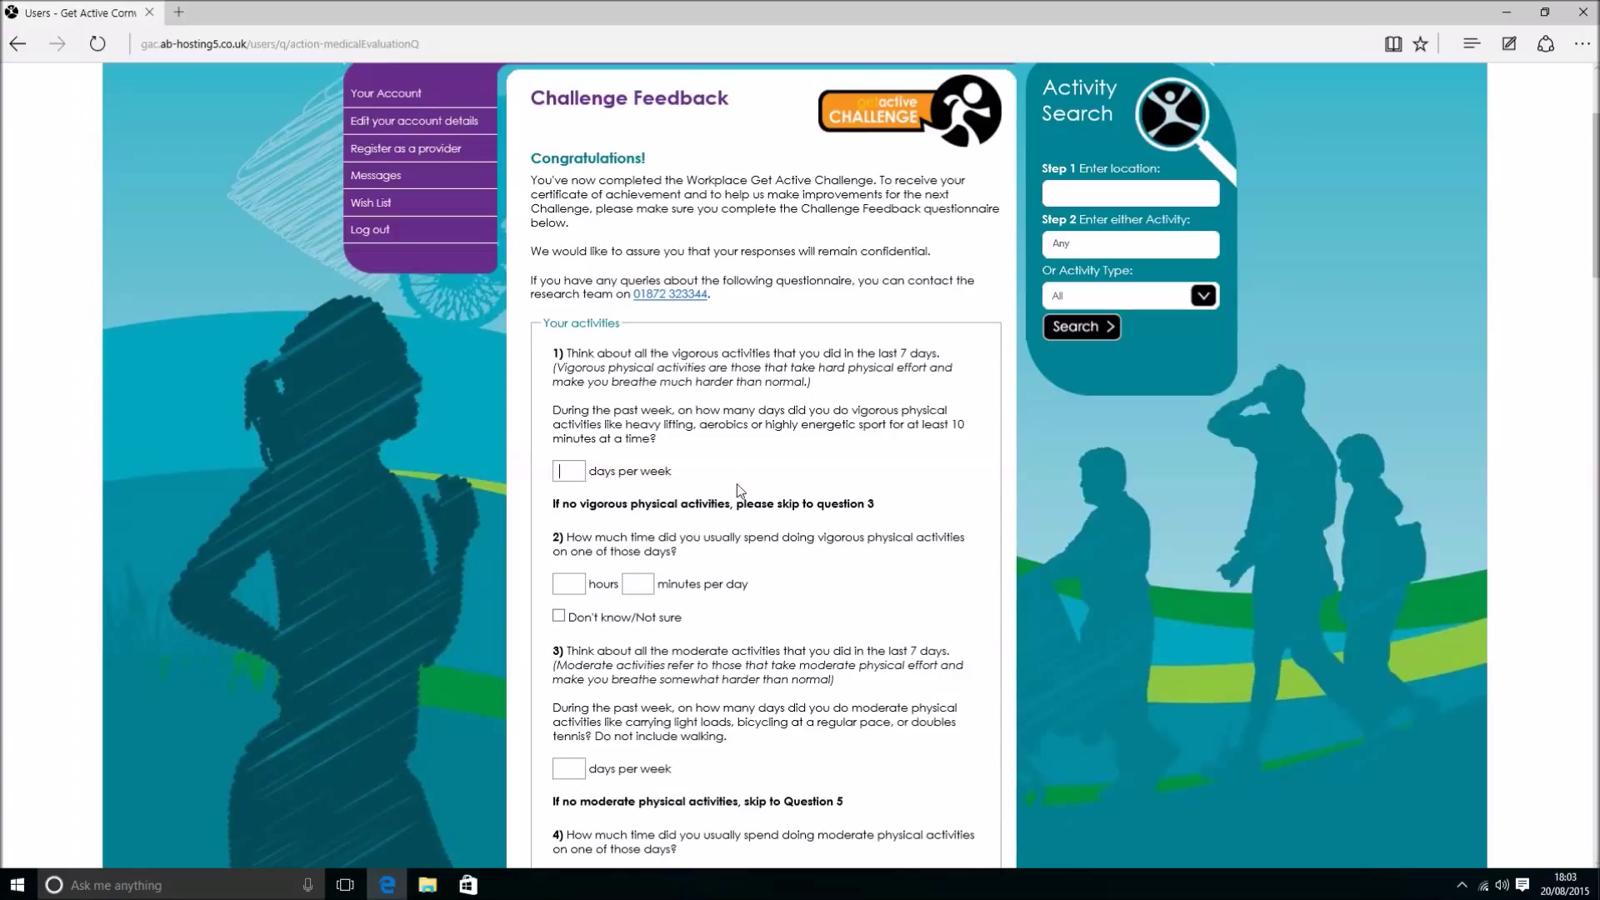
type("7")
type("1")
left_click(634, 582)
type("0")
Step: Answer questions 3 and 4 with 3 days per week of moderate activity at 1 hour 30 minutes per day
scroll(644, 707, "down", 3)
left_click(575, 762)
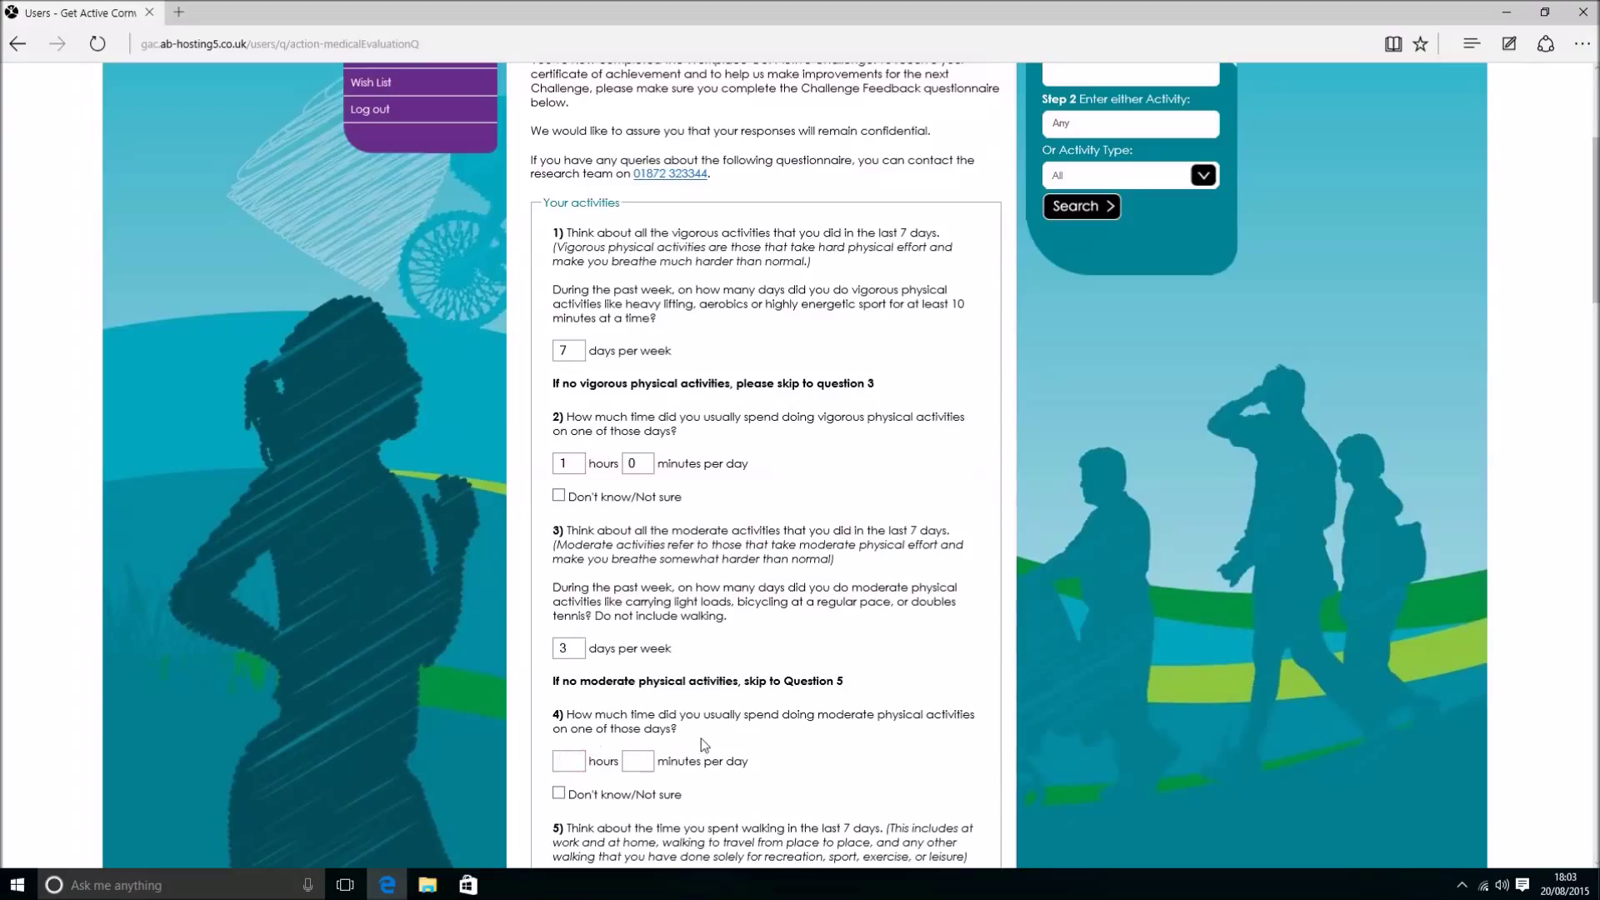
type("1")
key("Tab")
type("30")
Step: Answer questions 5 and 6 with 5 days per week of walking at 0 hours 30 minutes per day
scroll(793, 698, "down", 6)
left_click(573, 693)
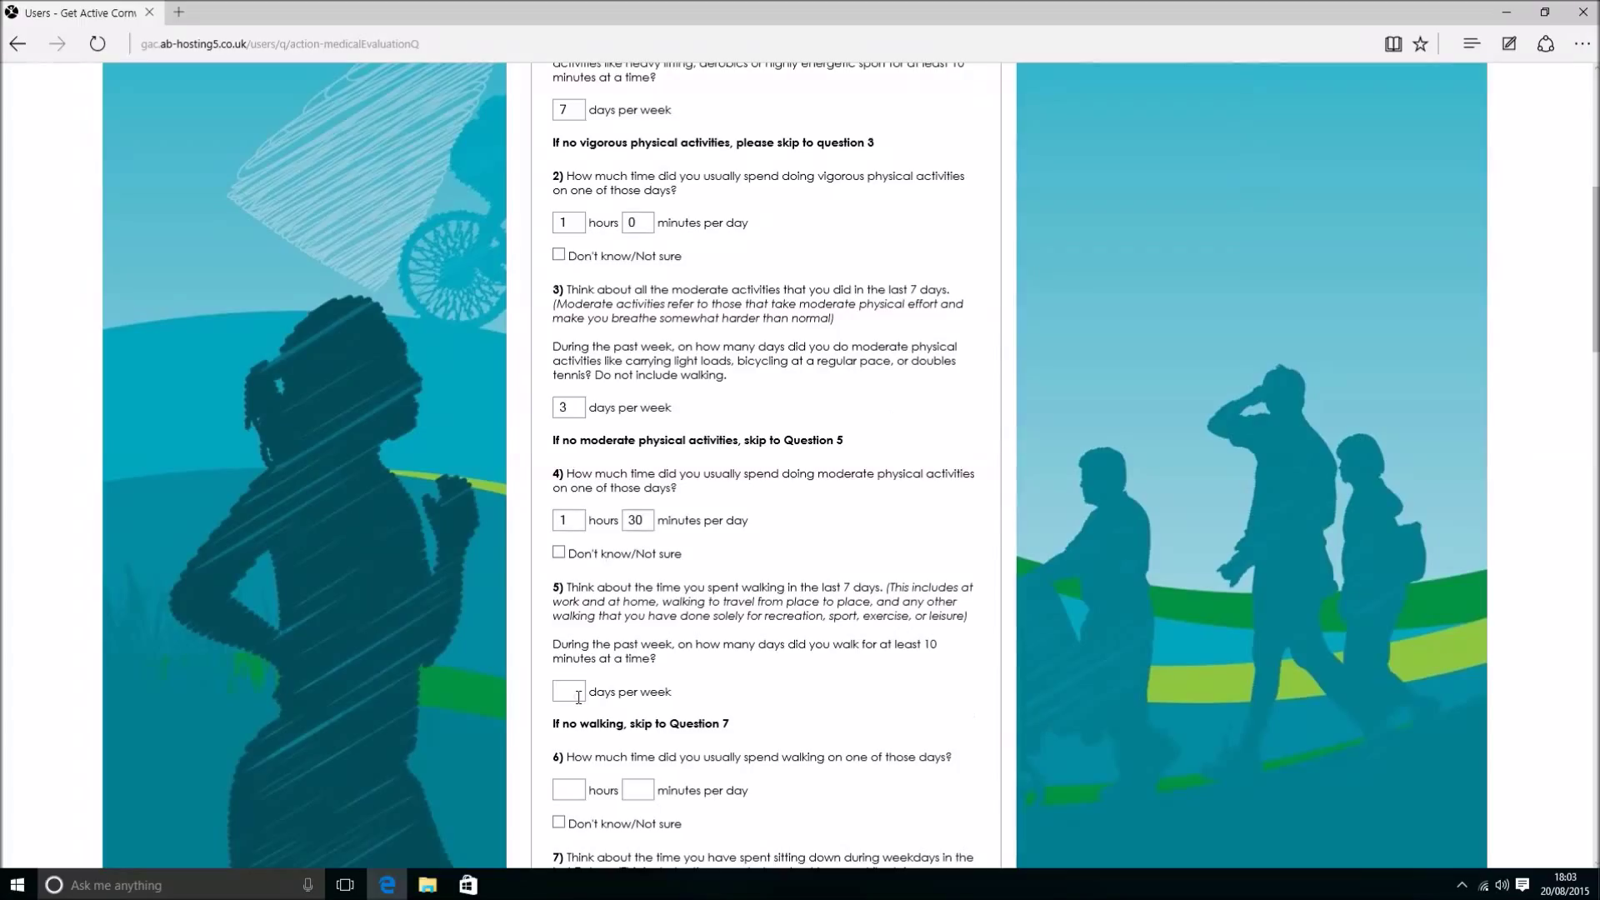
type("5")
scroll(820, 679, "down", 3)
left_click(571, 673)
type("0")
key("Tab")
type("30")
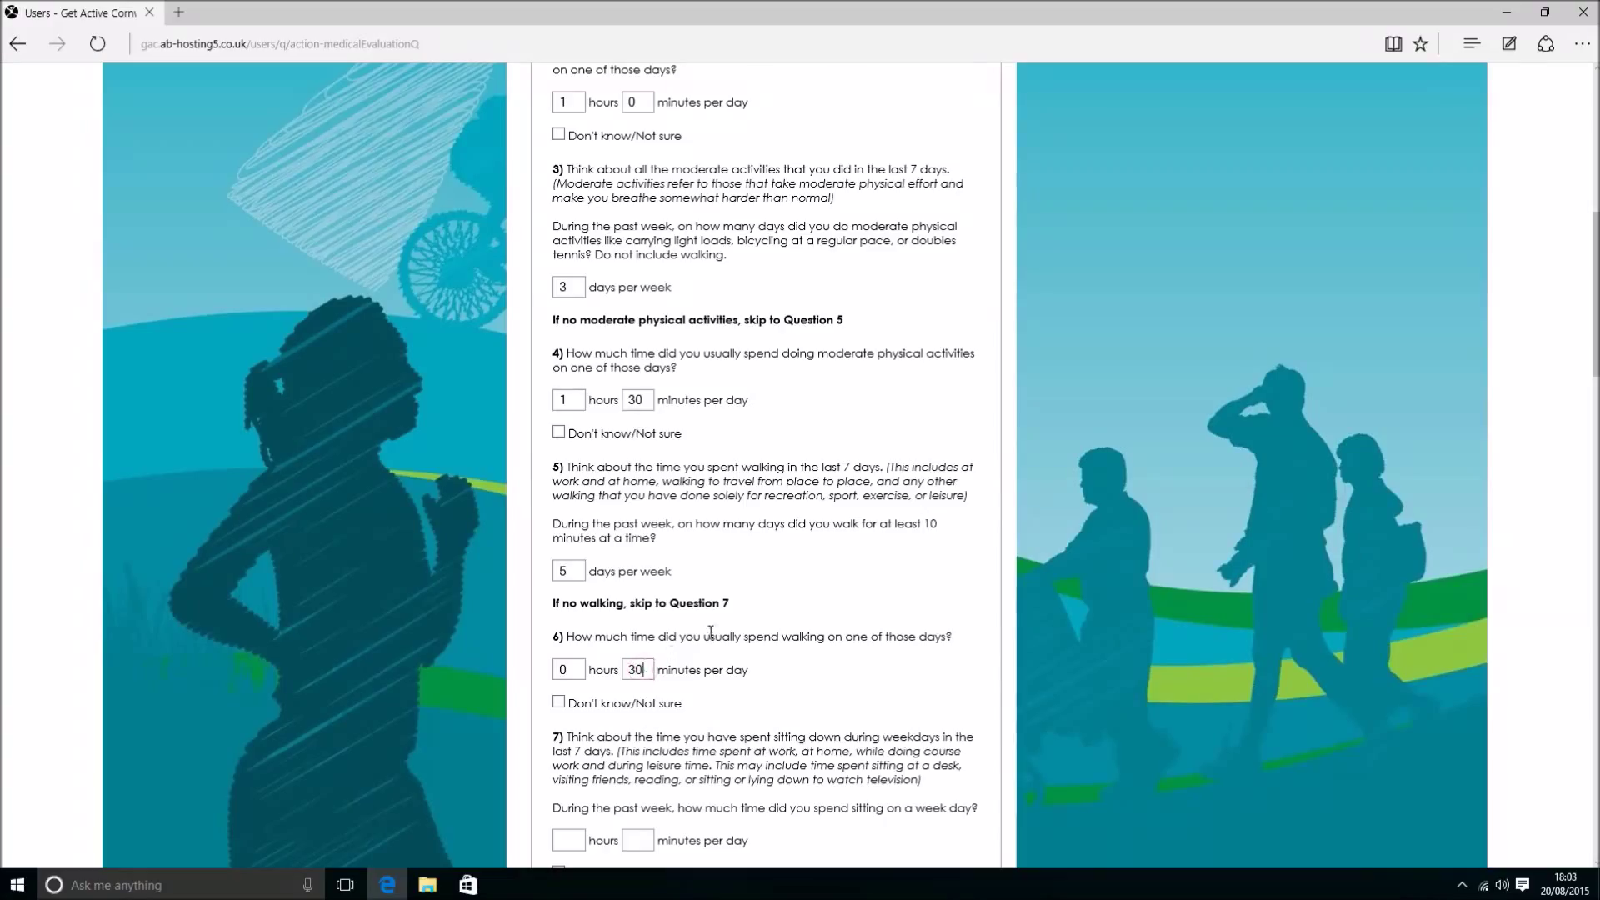
Step: Answer question 7 with 4 hours 30 minutes of sitting on a weekday
scroll(710, 630, "down", 3)
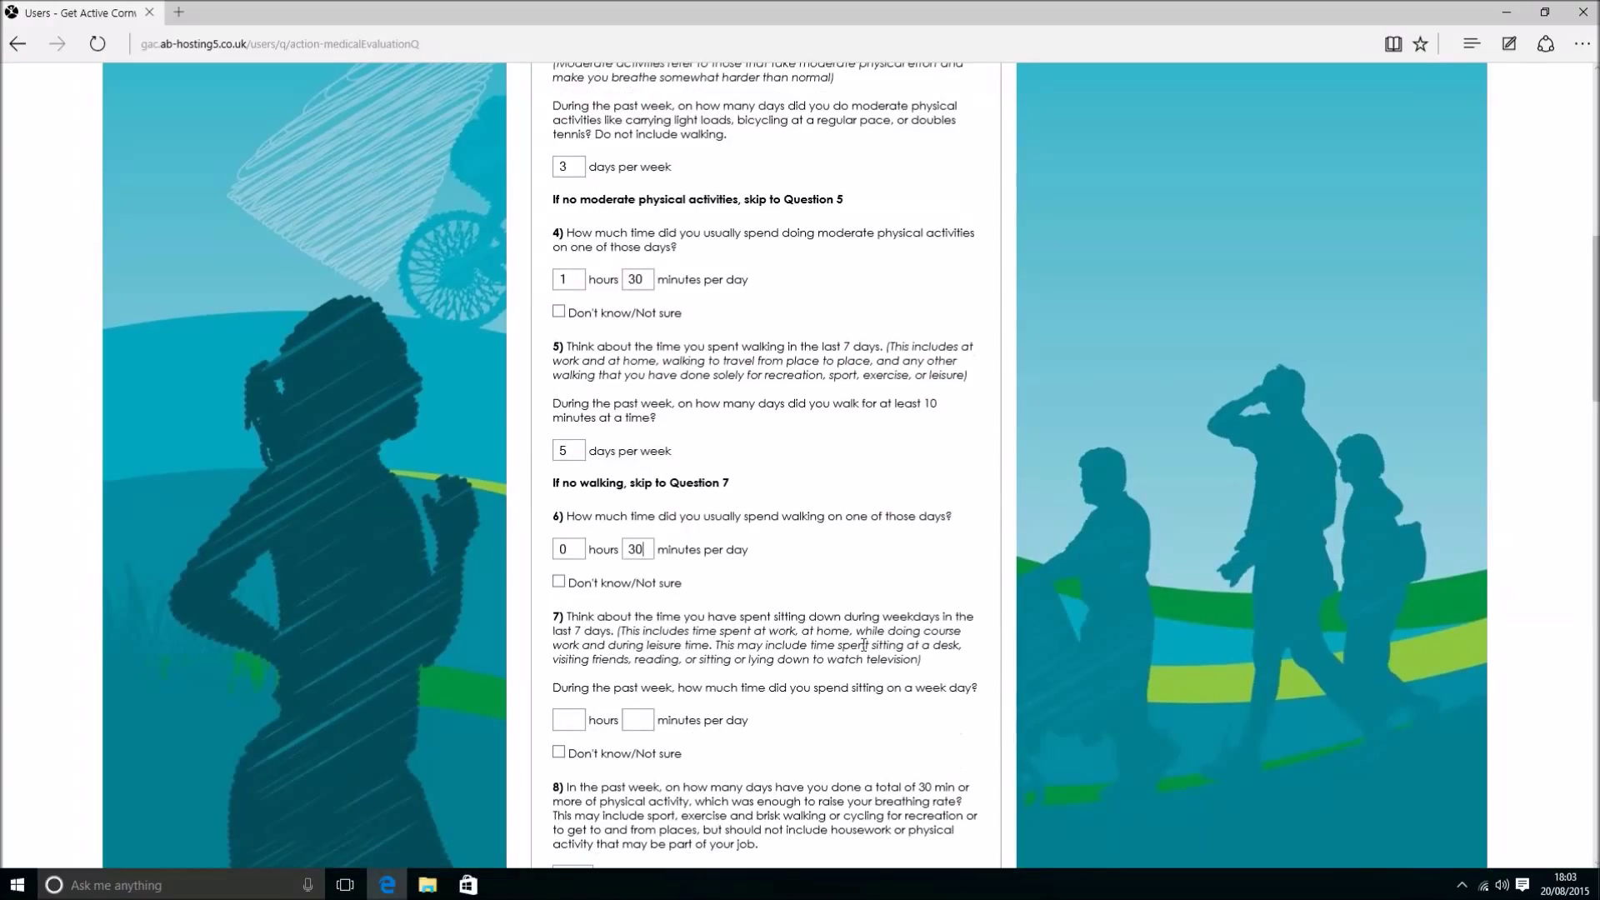
type("4")
left_click(630, 718)
type("30")
Step: Set question 8's days with 30 minutes or more of physical activity to 7 and look through the challenge feedback questions
scroll(779, 698, "down", 3)
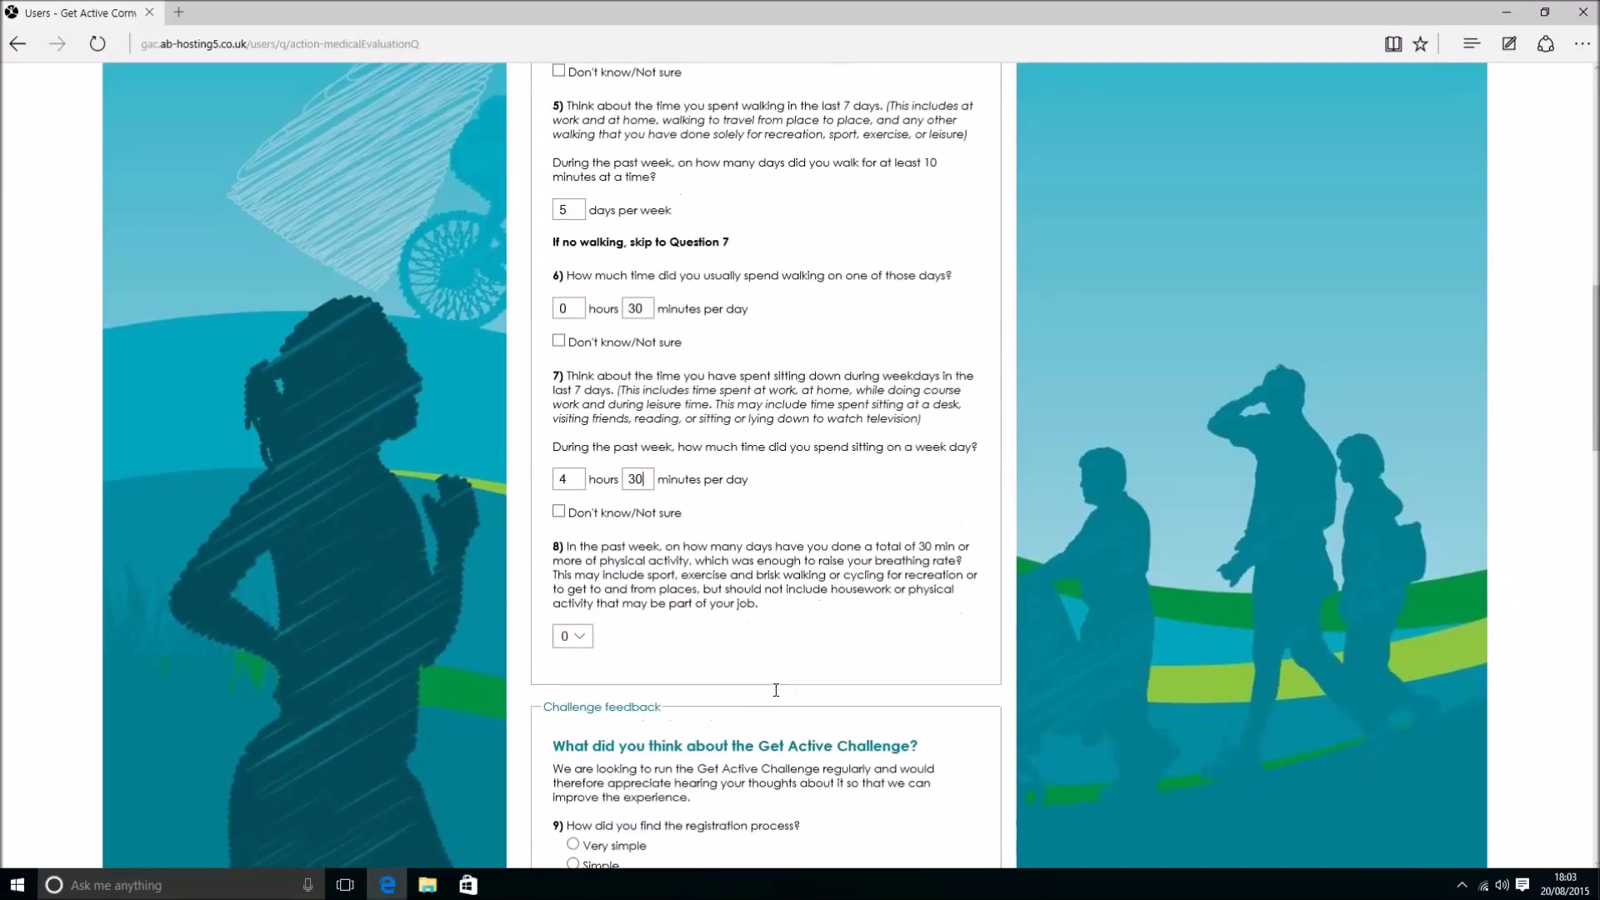
left_click(575, 649)
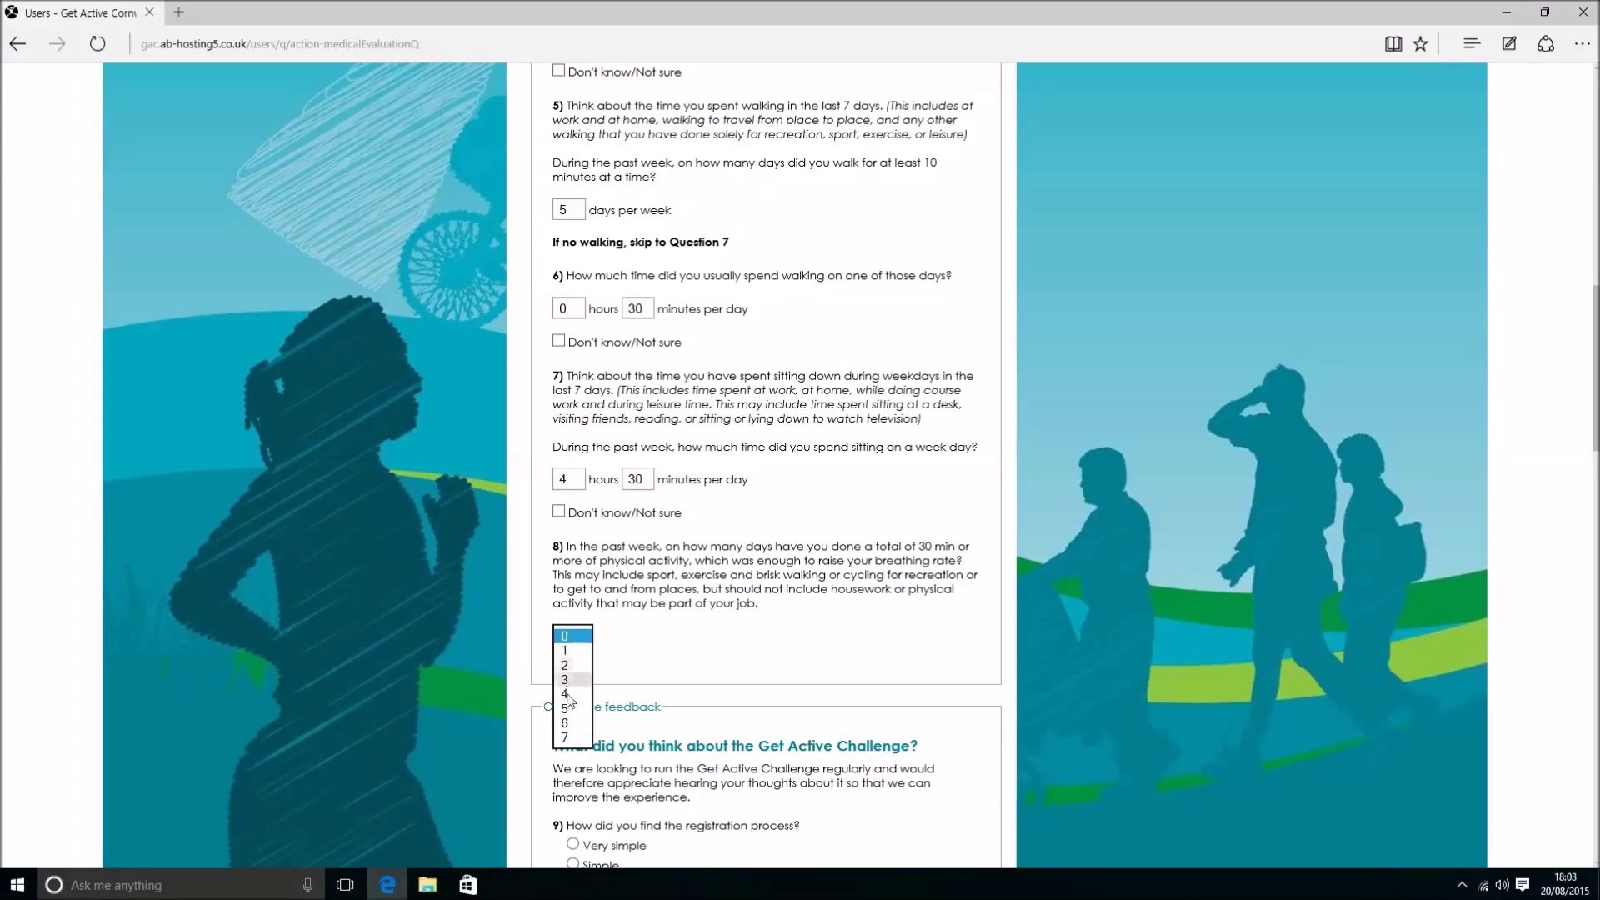
left_click(566, 739)
scroll(720, 633, "down", 2)
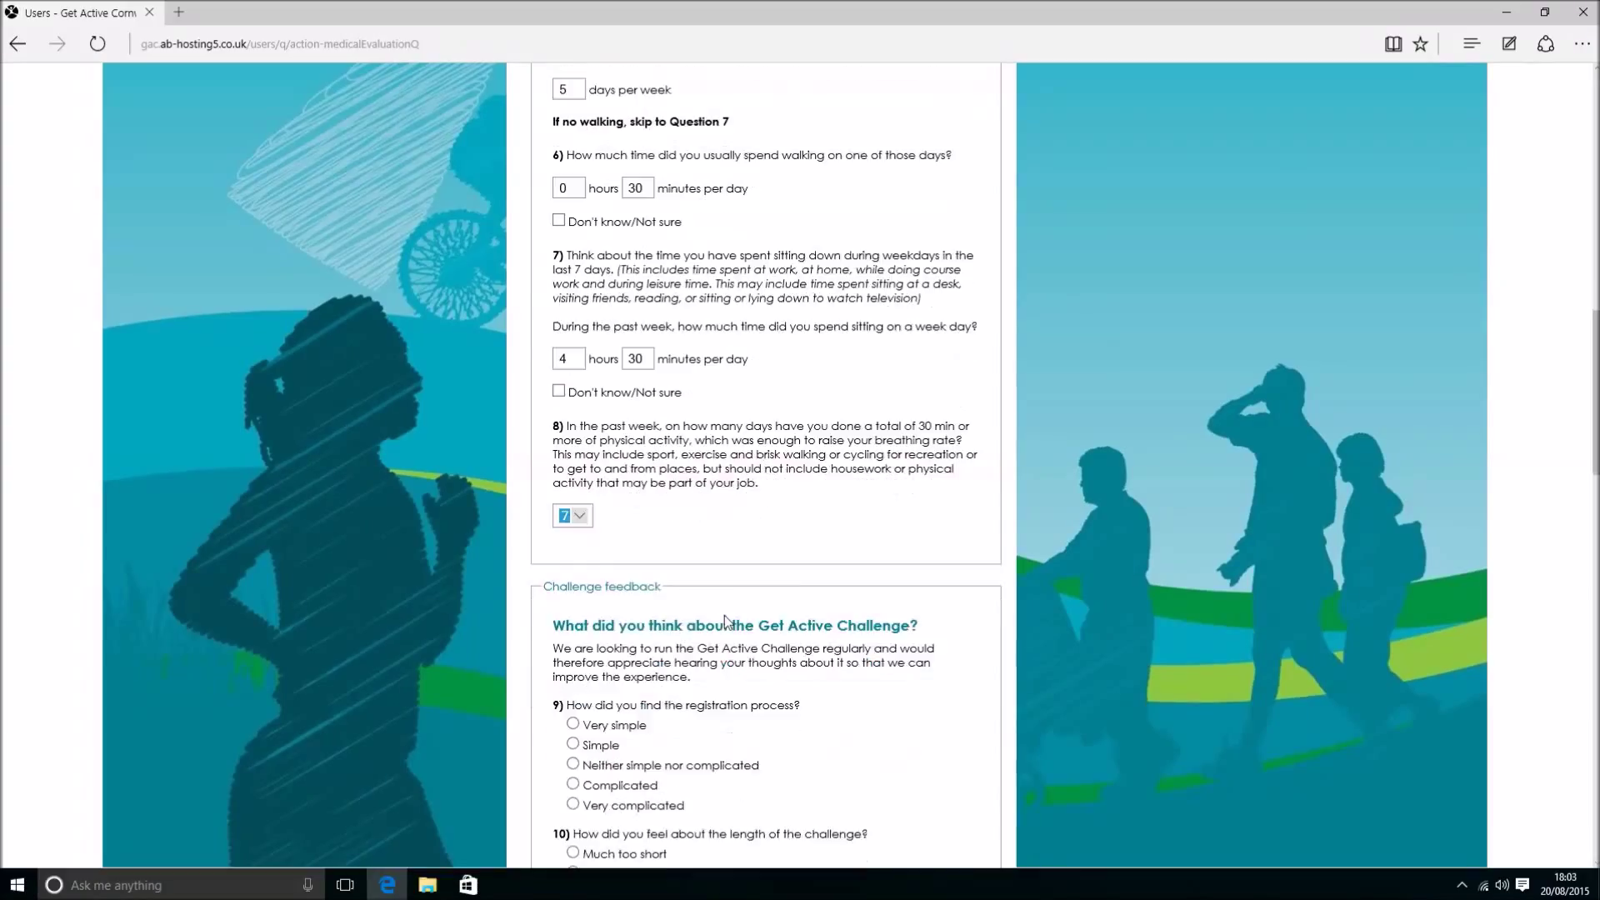
scroll(727, 620, "down", 1)
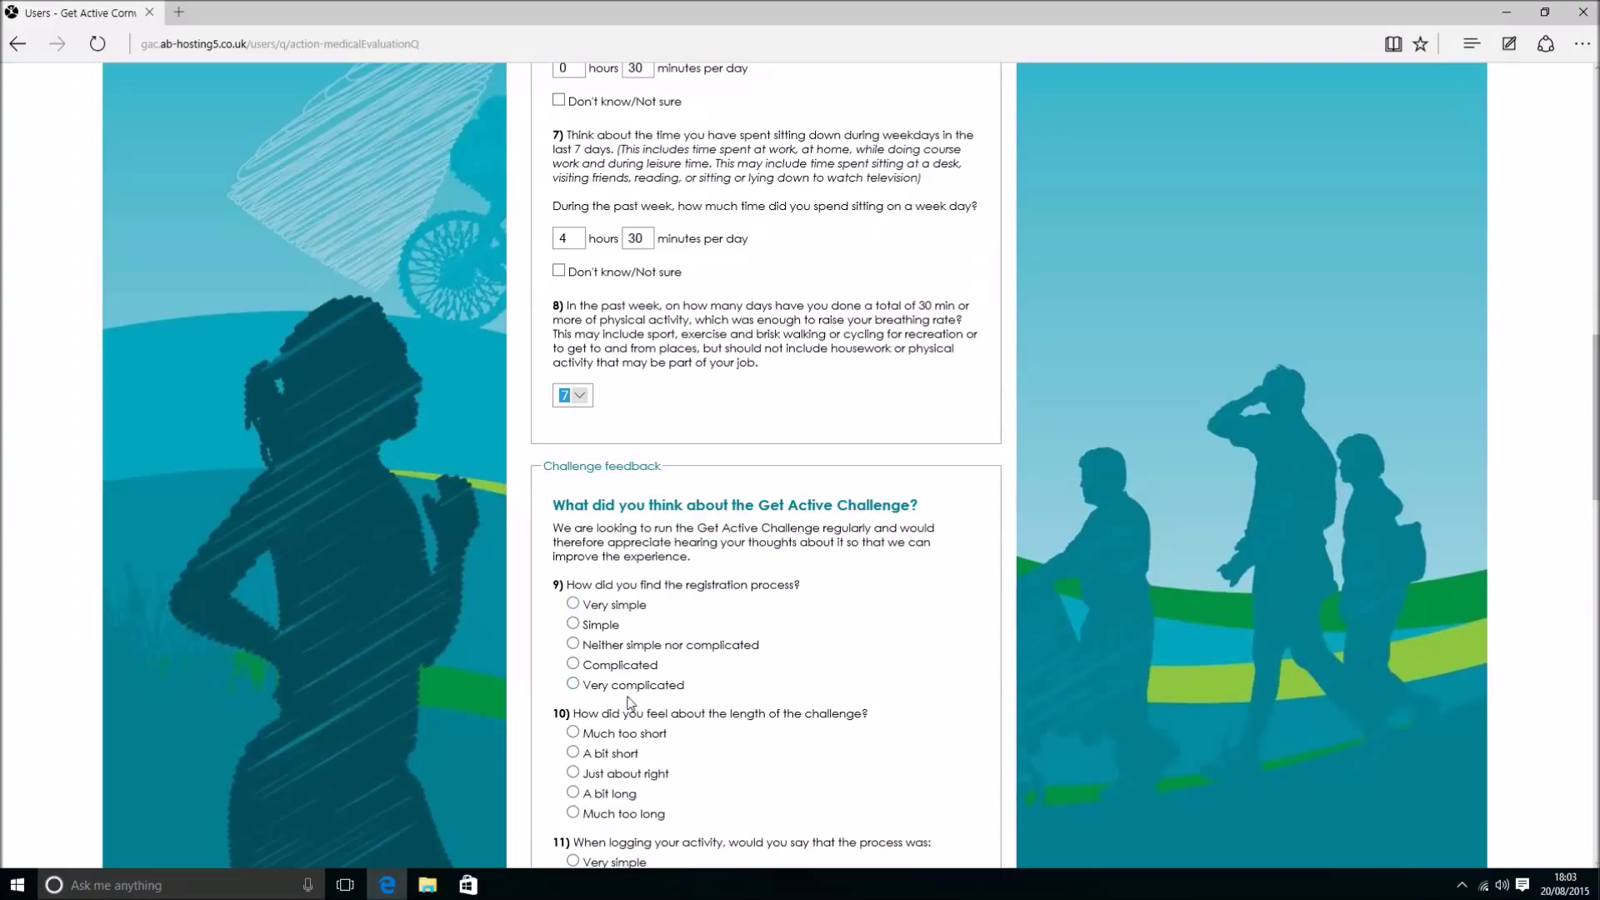
scroll(898, 565, "down", 1)
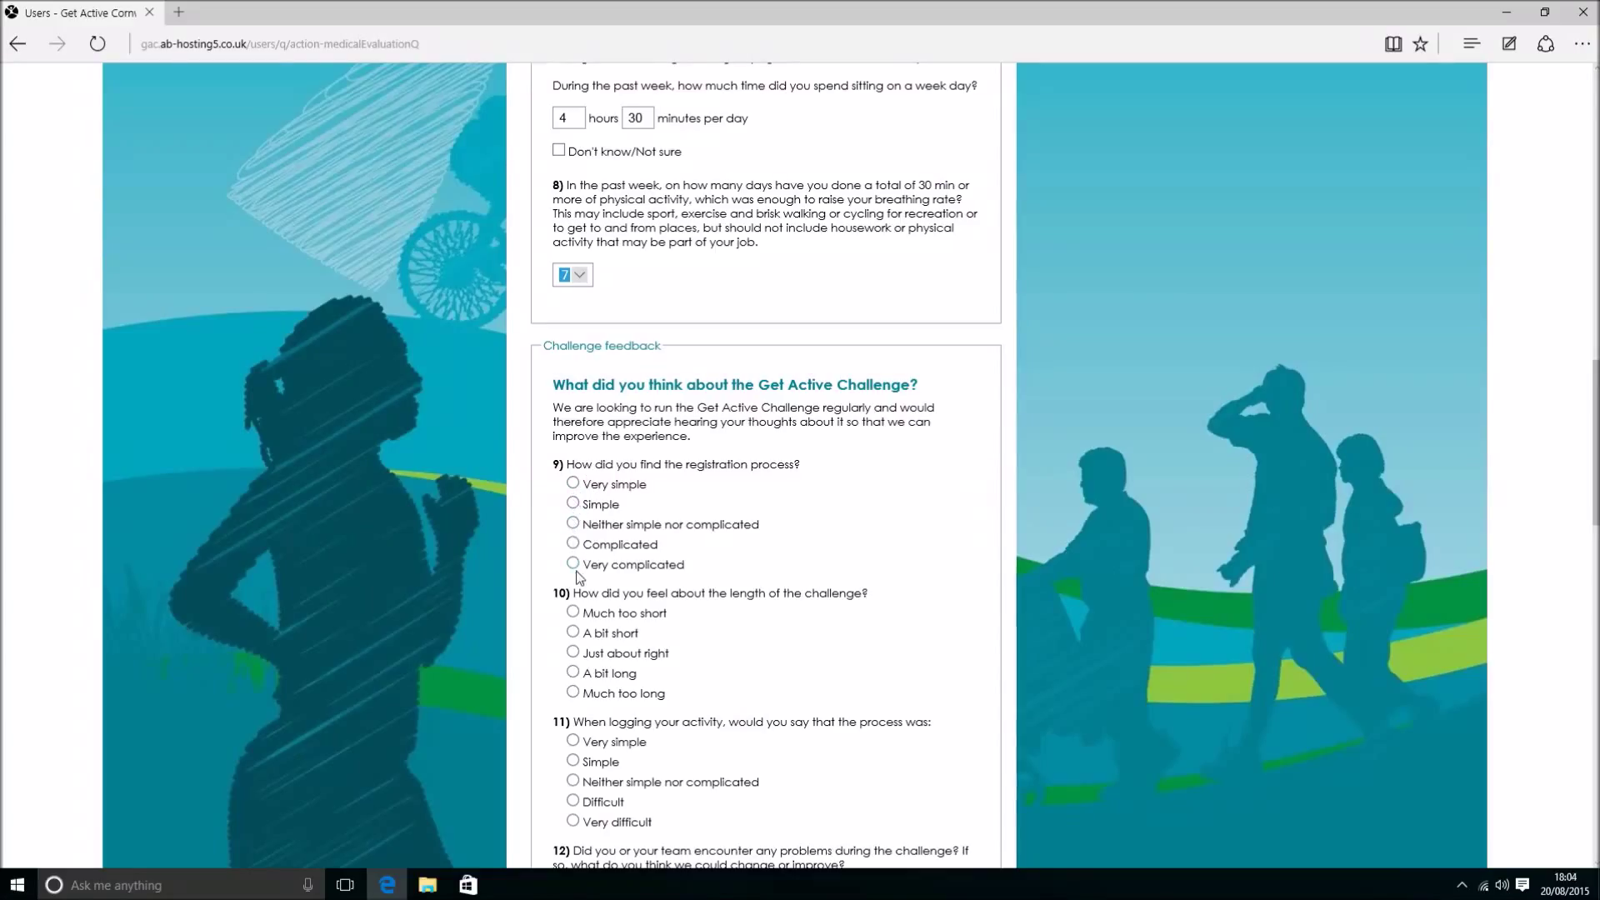
Step: Answer feedback questions 9 and 11 with Neither simple nor complicated, question 10 with Just about right, and question 12 with "None"
left_click(572, 523)
scroll(925, 575, "down", 1)
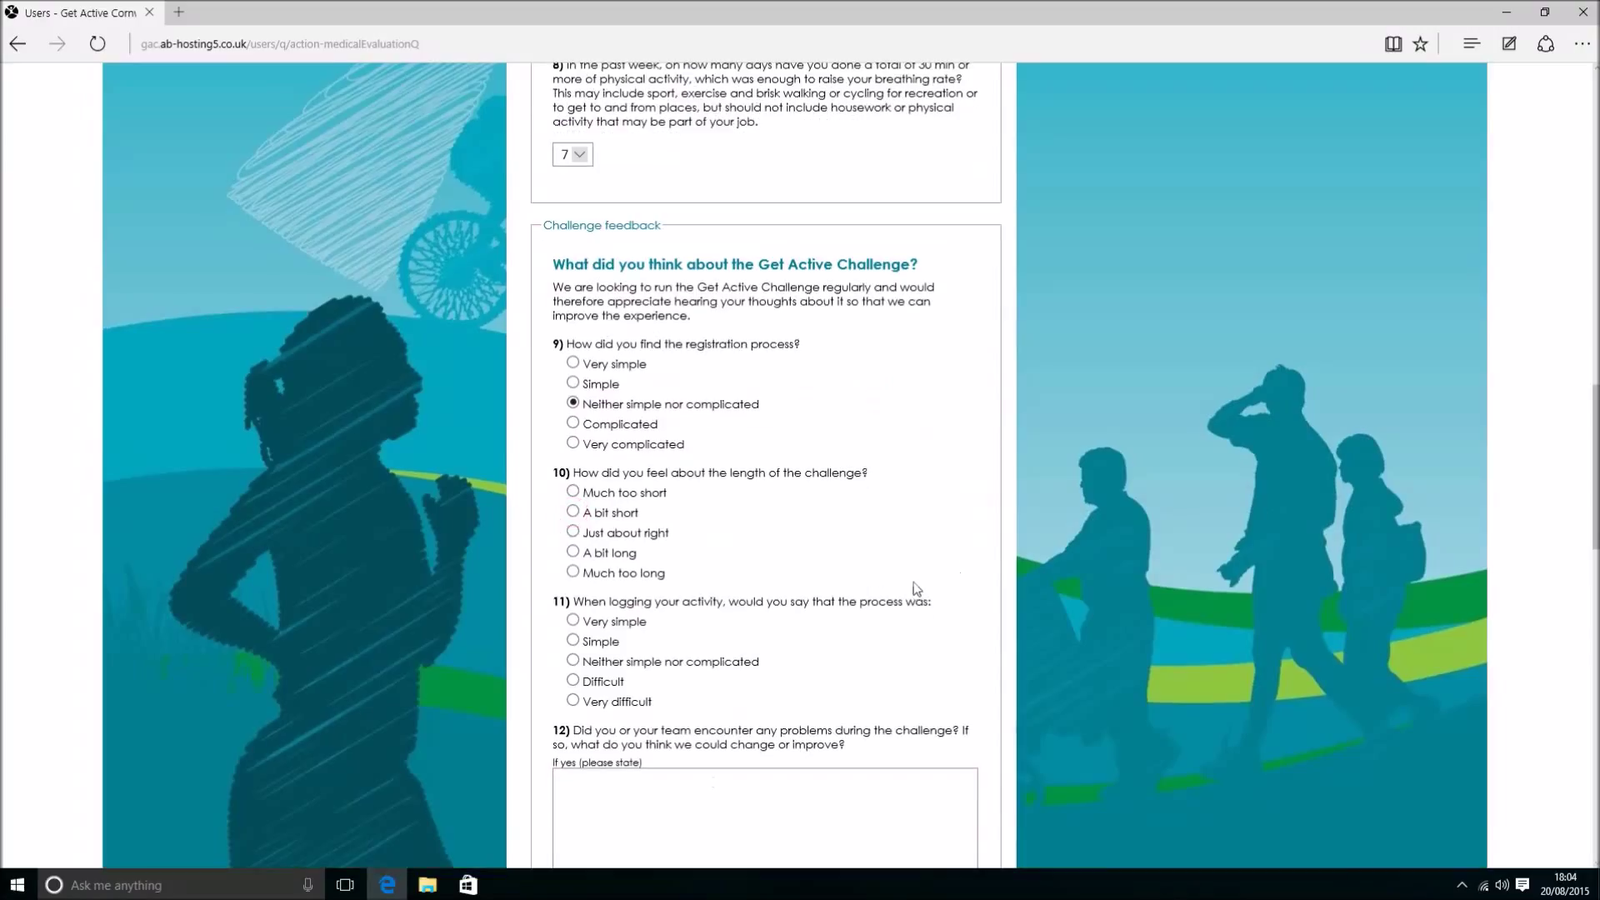
left_click(578, 534)
scroll(911, 602, "down", 1)
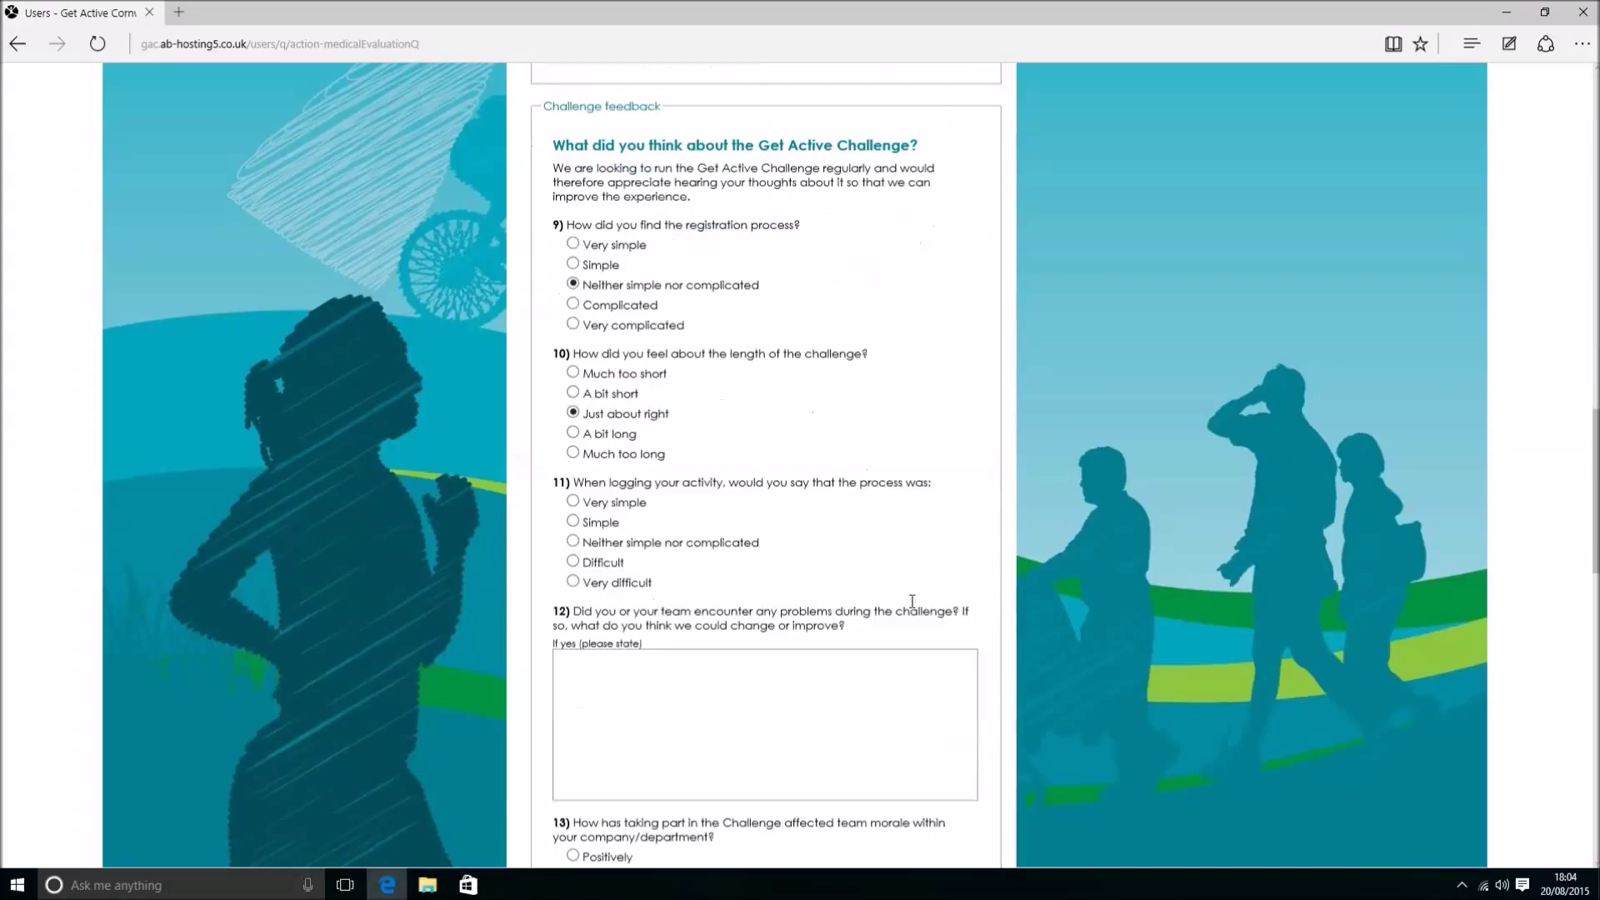
left_click(575, 541)
scroll(895, 531, "down", 1)
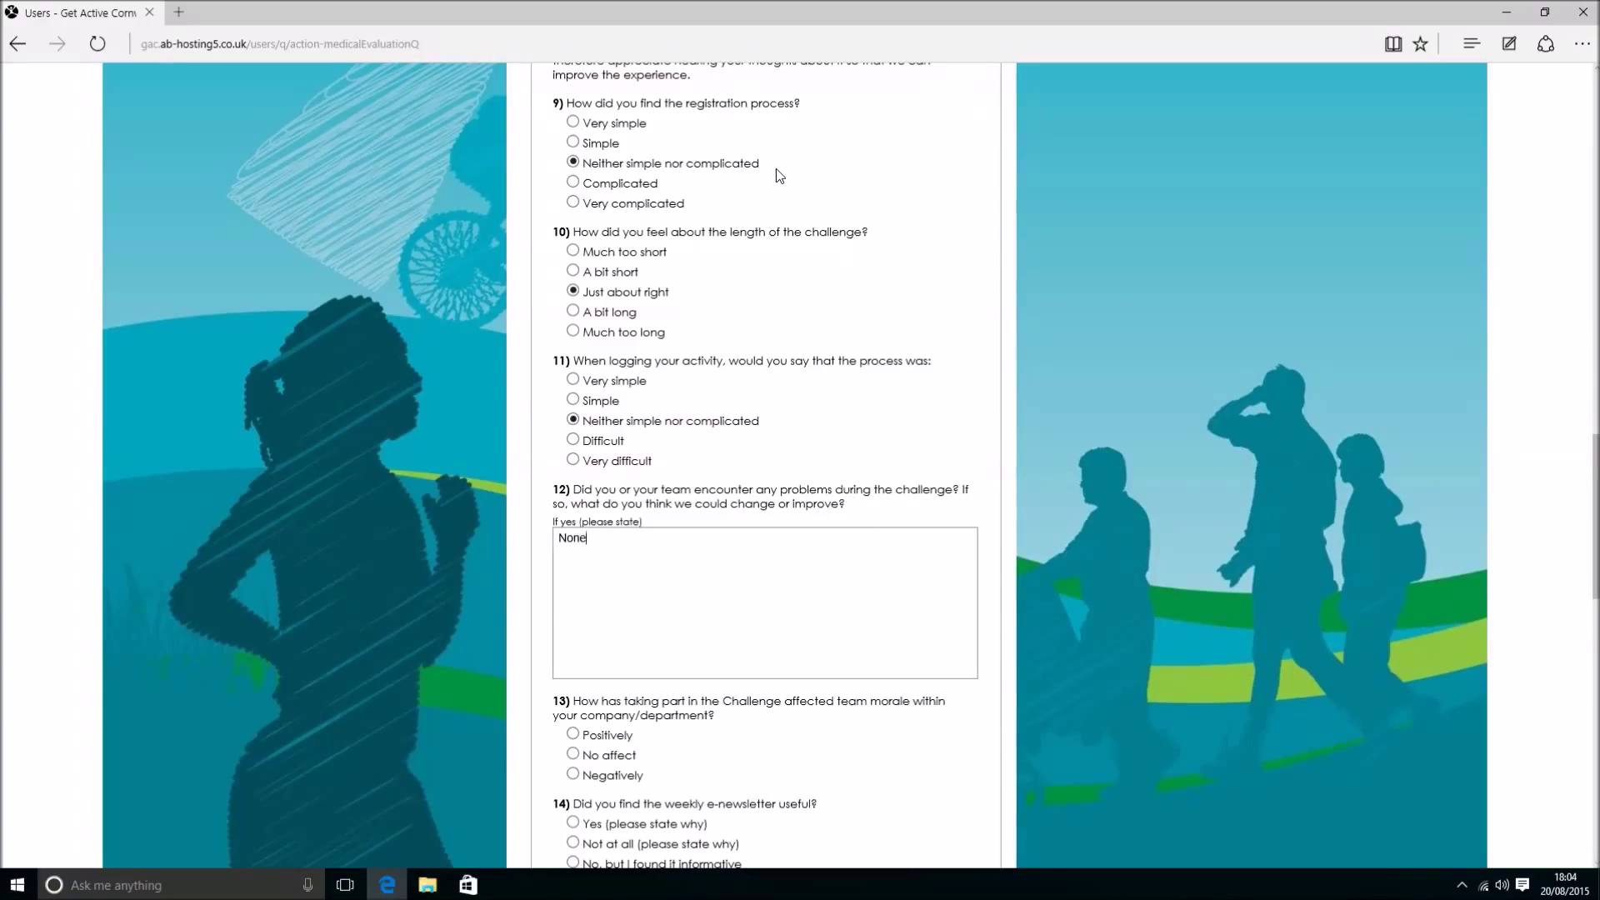
Step: Answer question 13 on team morale with Positively and question 14 on the weekly e-newsletter with Yes
scroll(600, 466, "down", 2)
left_click(573, 494)
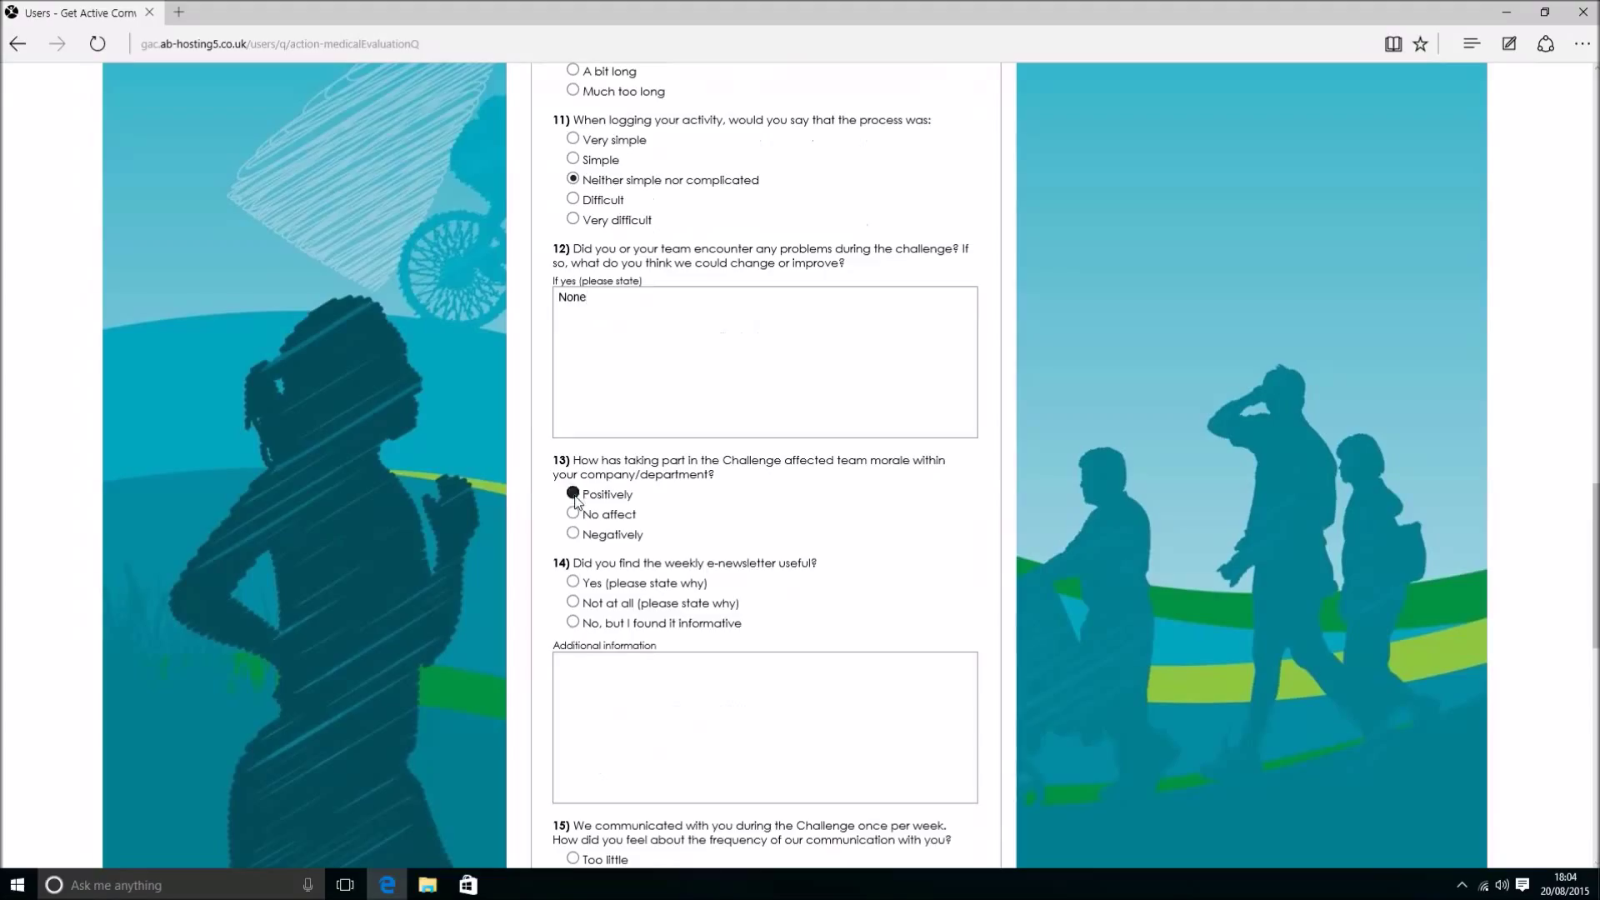
left_click(572, 582)
scroll(744, 597, "down", 2)
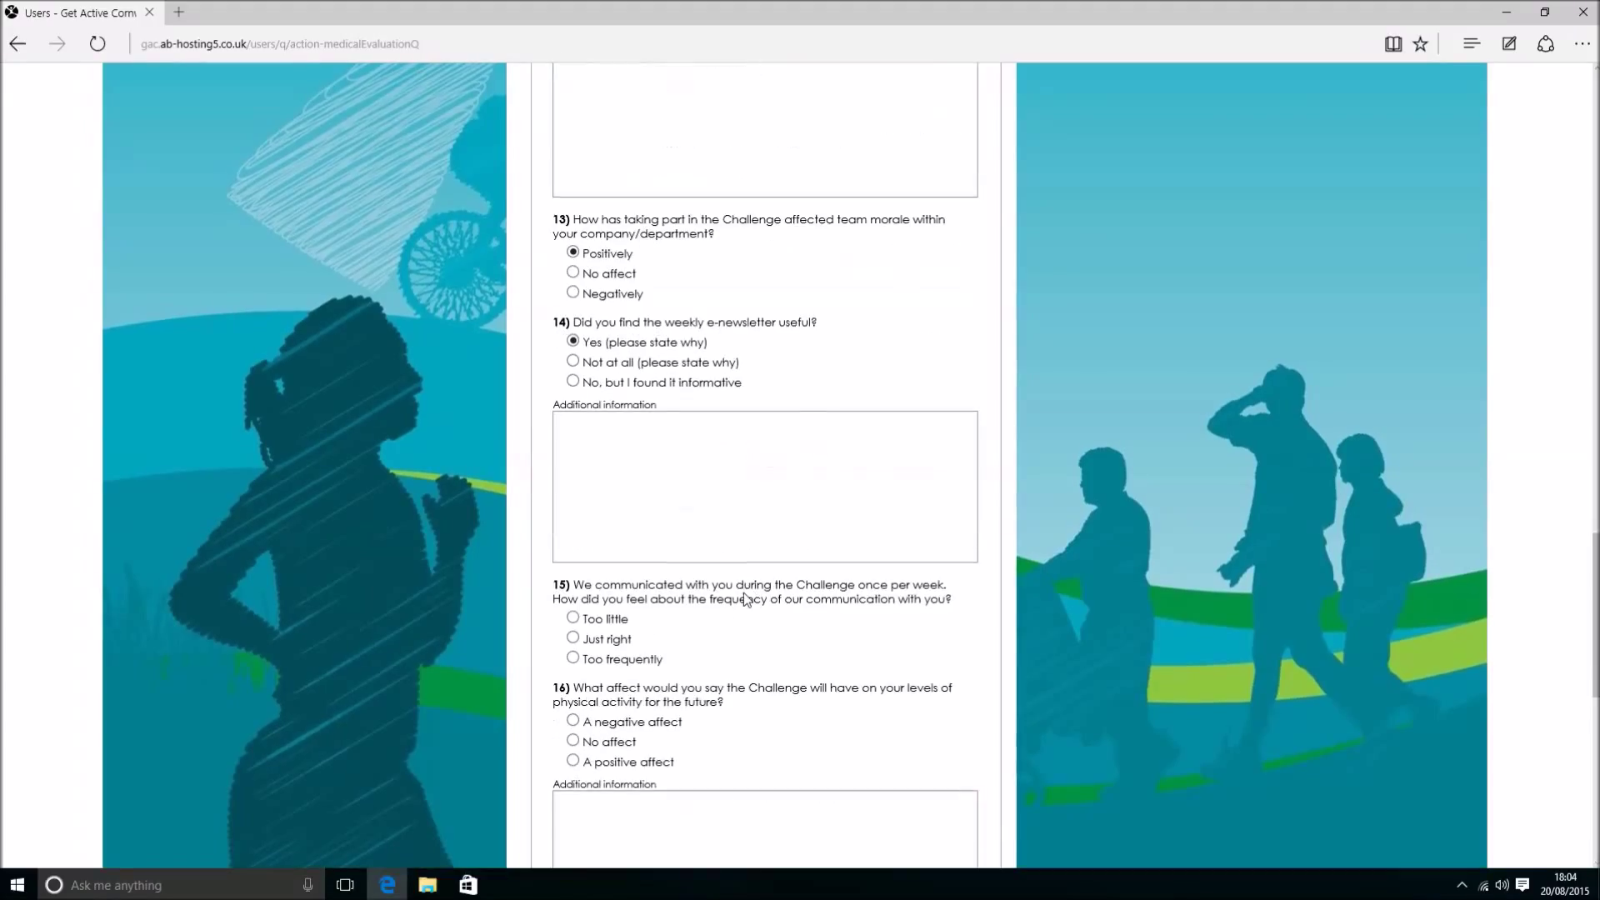
Step: Answer question 15 on communication frequency with Just right and question 16 on future activity levels with A positive affect
left_click(572, 638)
scroll(599, 587, "down", 1)
left_click(572, 639)
scroll(641, 649, "down", 1)
Step: Answer question 17 about another challenge with "Yes :)" and question 18's additional information with "Nope :)"
scroll(629, 633, "down", 2)
left_click(629, 569)
type("Yes :)")
scroll(805, 666, "down", 3)
left_click(665, 526)
type("Nope")
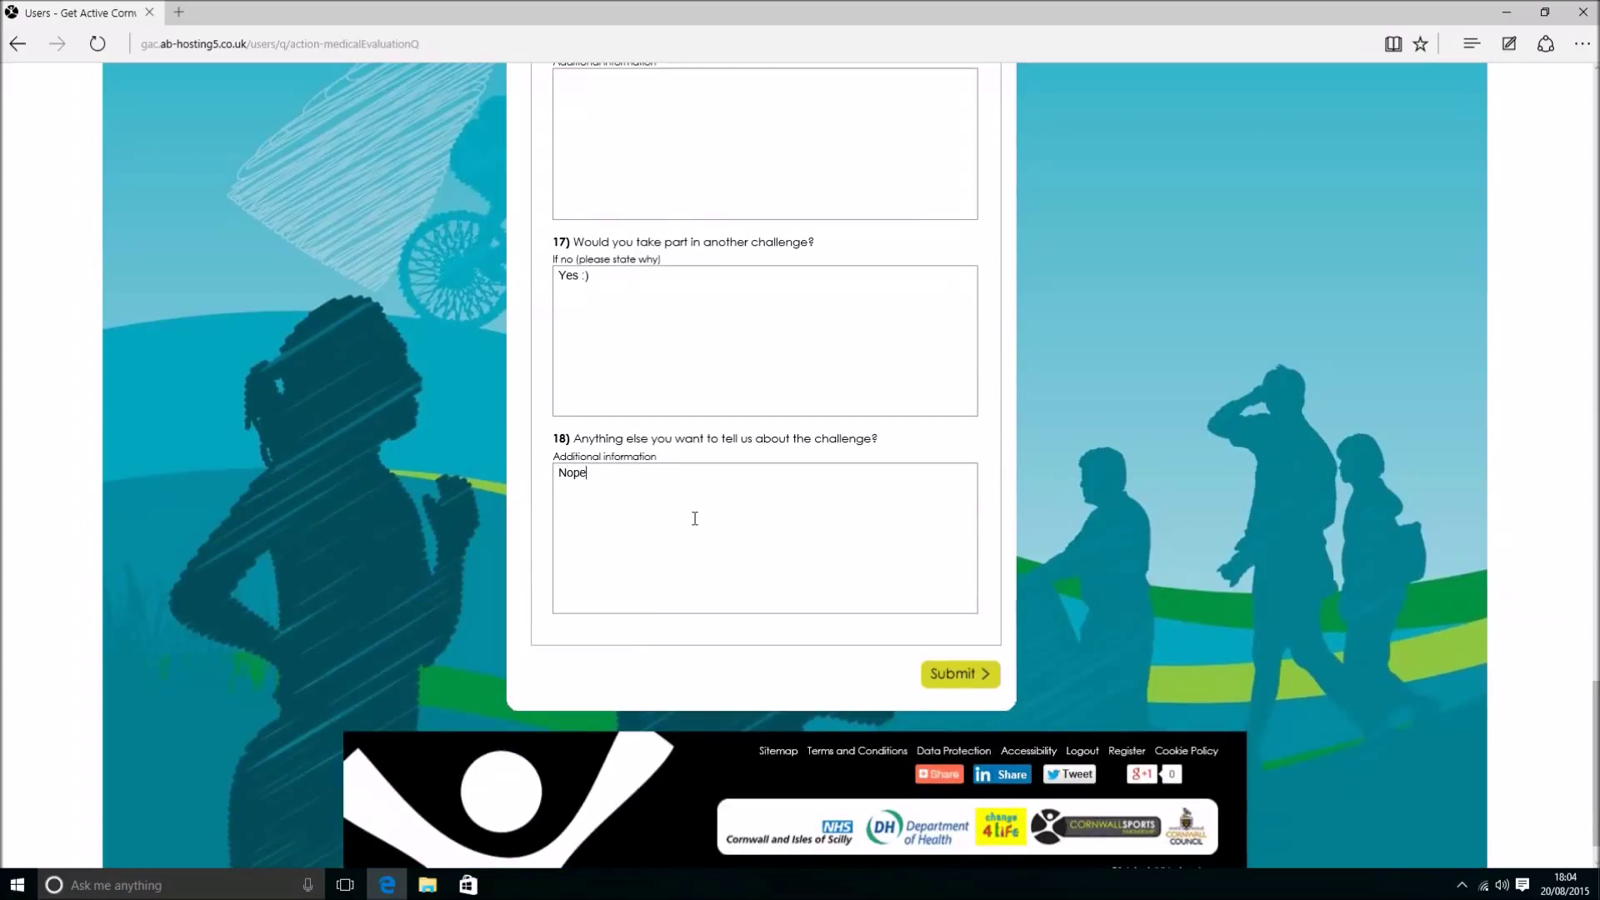
Step: Submit the completed Challenge Feedback questionnaire
left_click(971, 685)
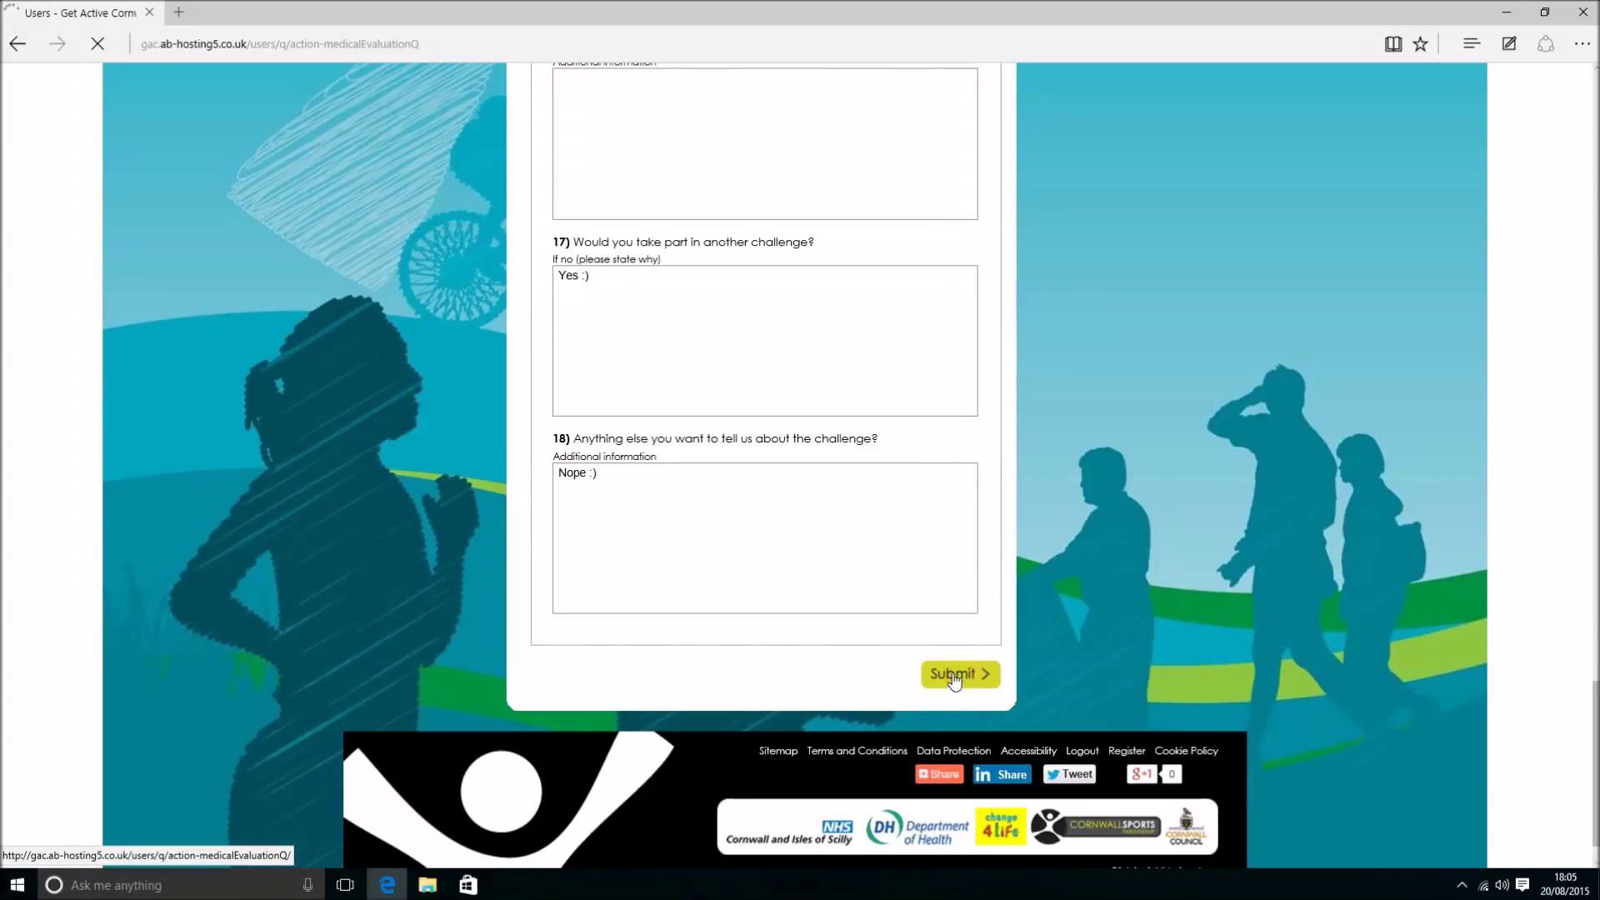
scroll(933, 648, "up", 14)
scroll(933, 648, "up", 20)
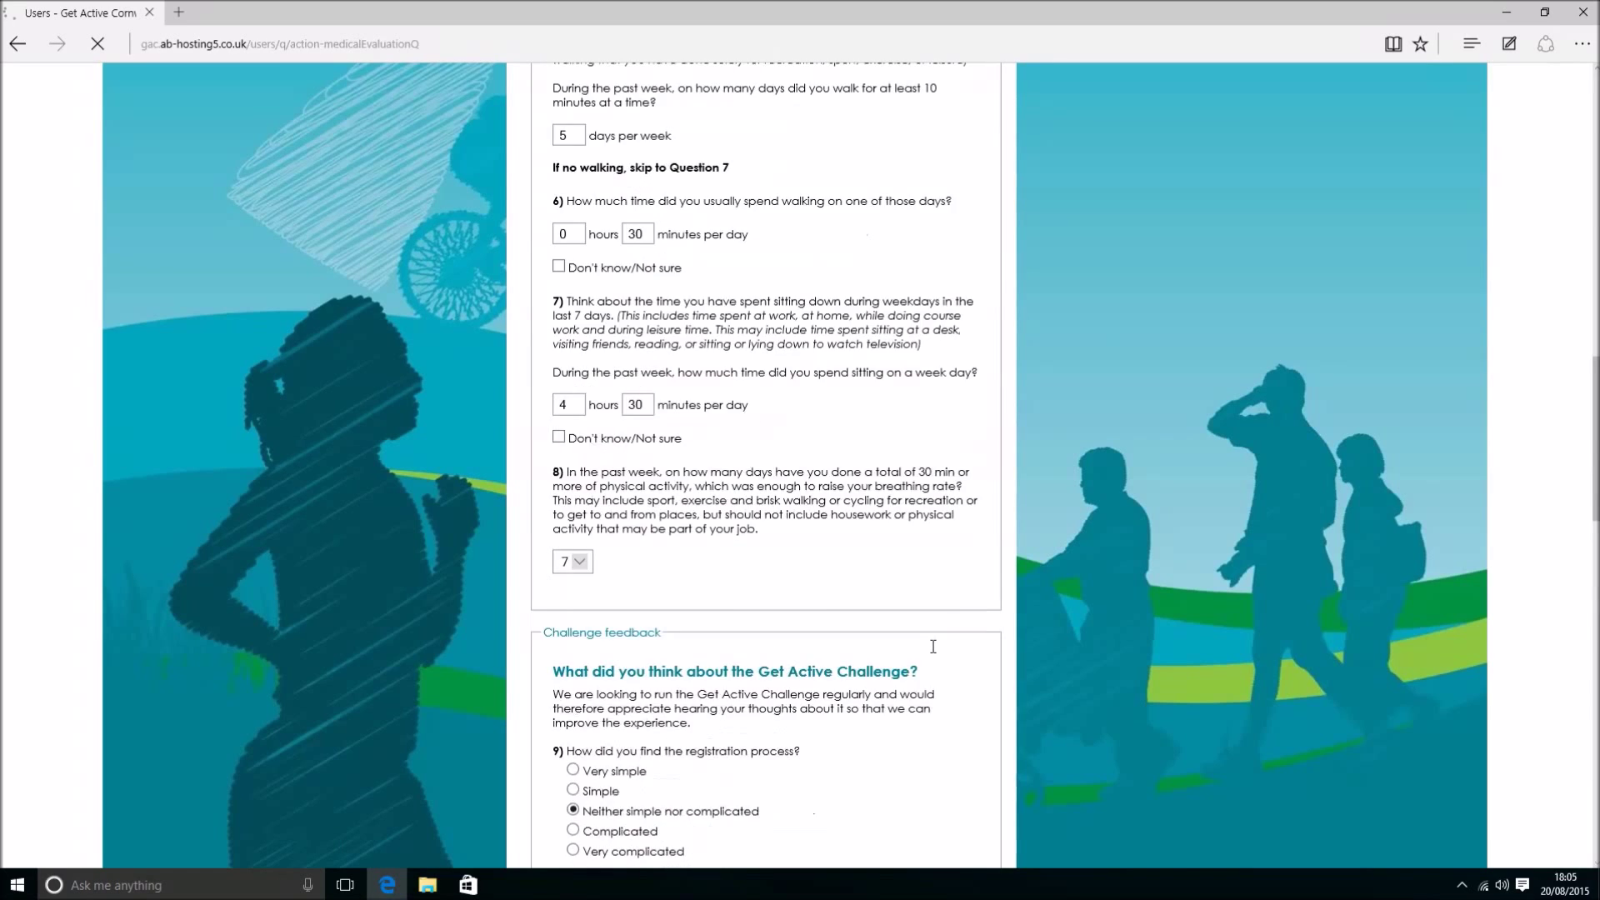